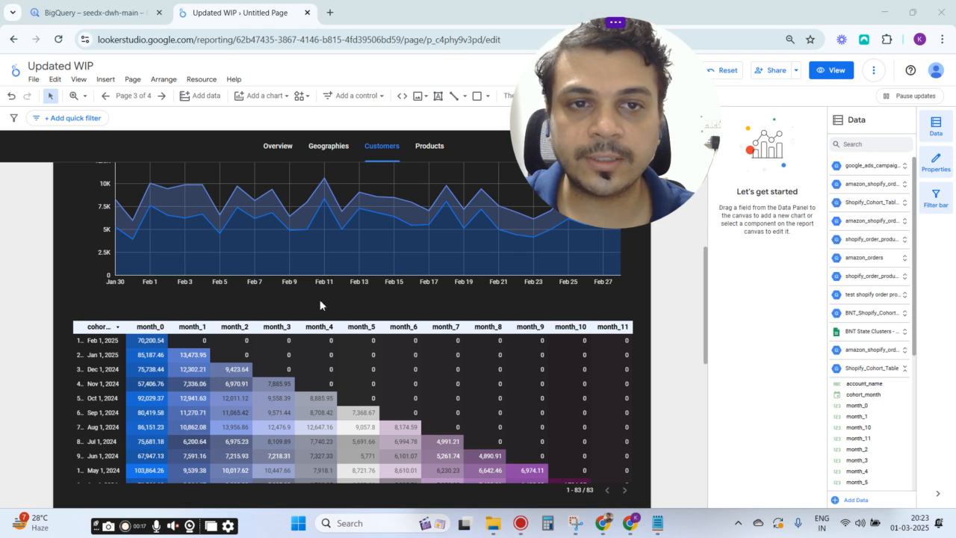
# Select the cohort table on the Customers page and examine its data source, dimension, metrics and chart type
pyautogui.moveTo(653, 169); pyautogui.dragTo(610, 173)
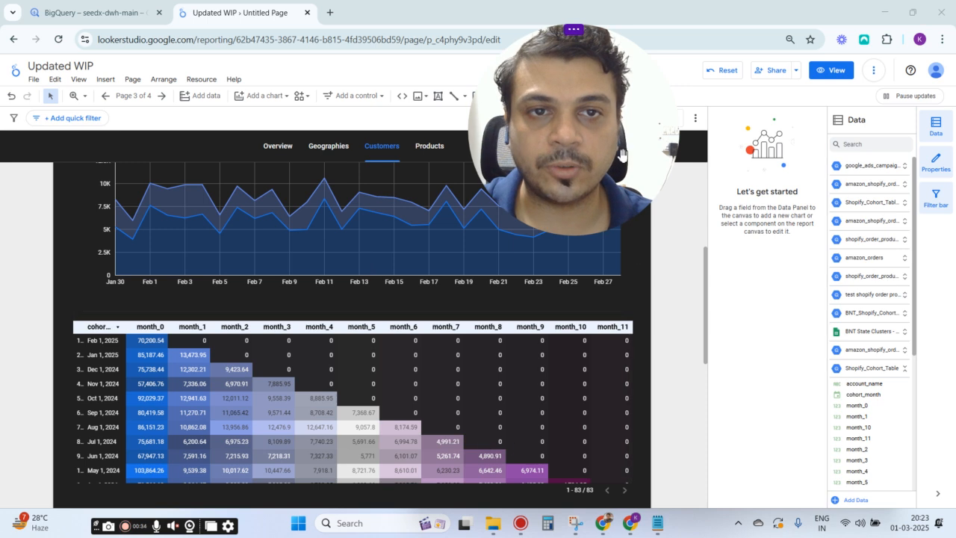
pyautogui.click(581, 491)
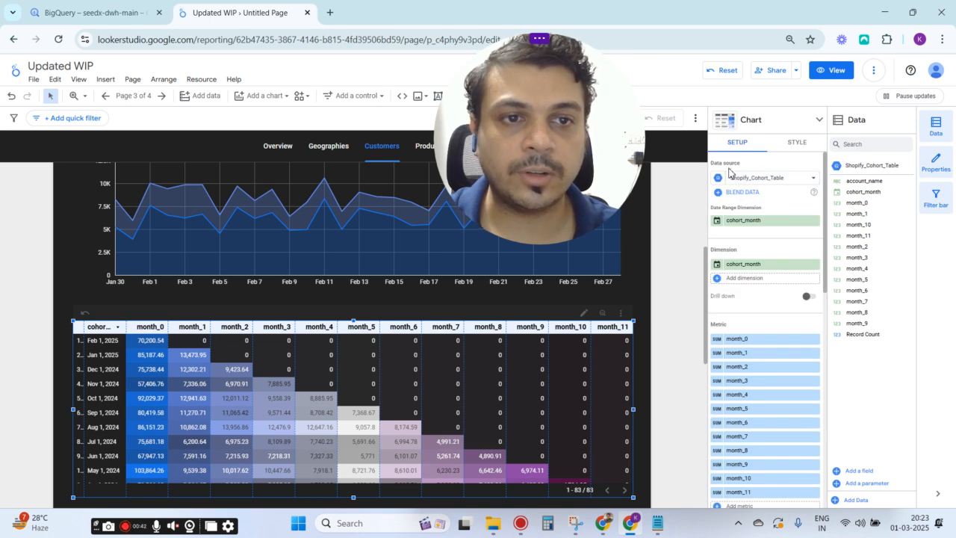
pyautogui.scroll(3, 731, 184)
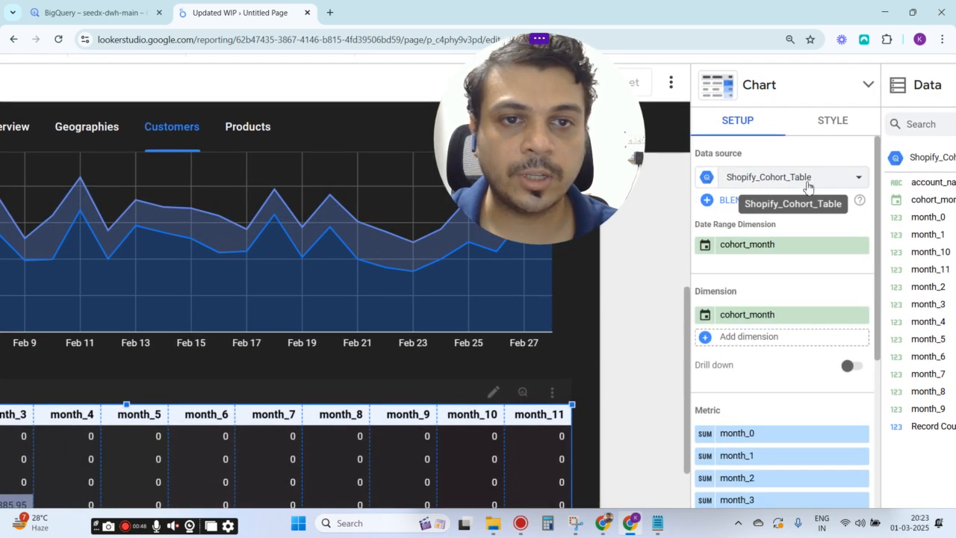
pyautogui.scroll(-1, 807, 186)
pyautogui.scroll(-3, 807, 186)
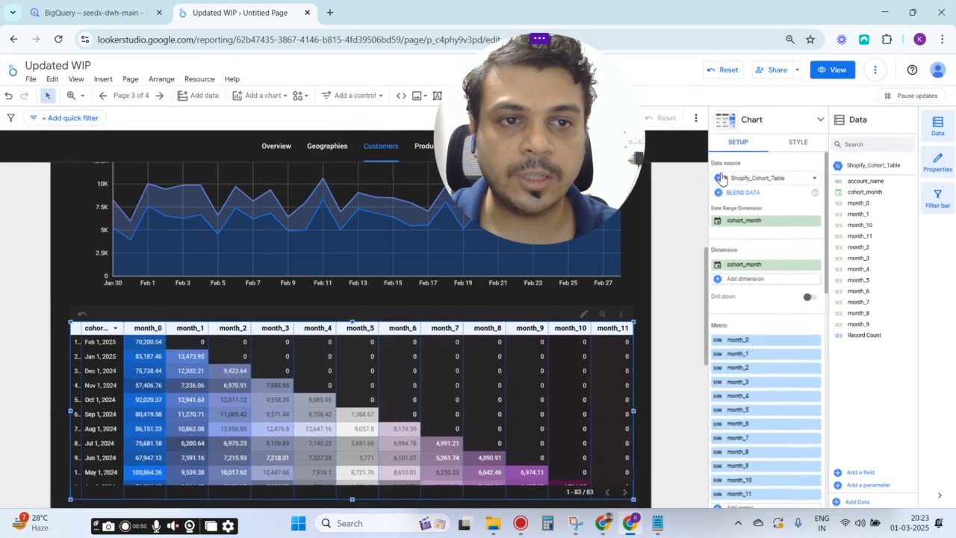
pyautogui.click(817, 122)
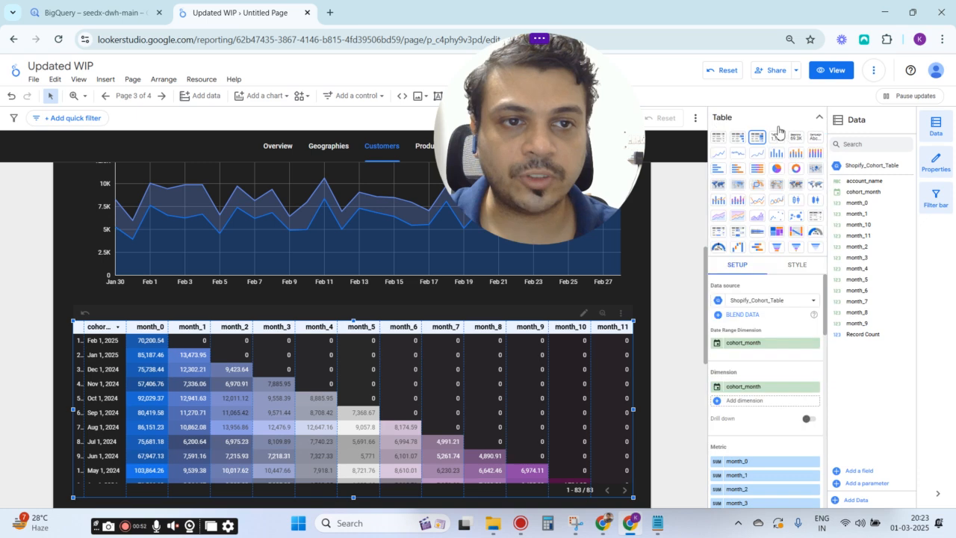
pyautogui.scroll(4, 758, 136)
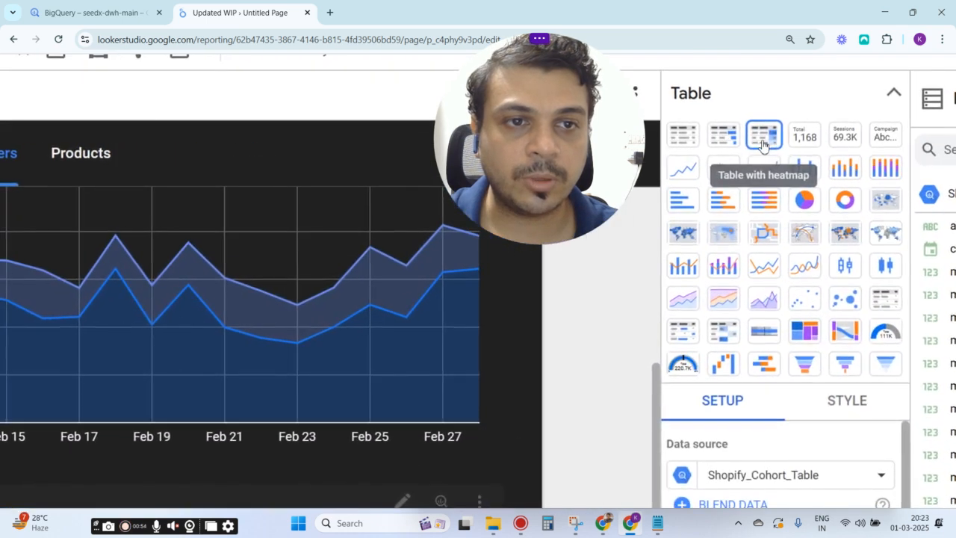
pyautogui.scroll(-4, 774, 145)
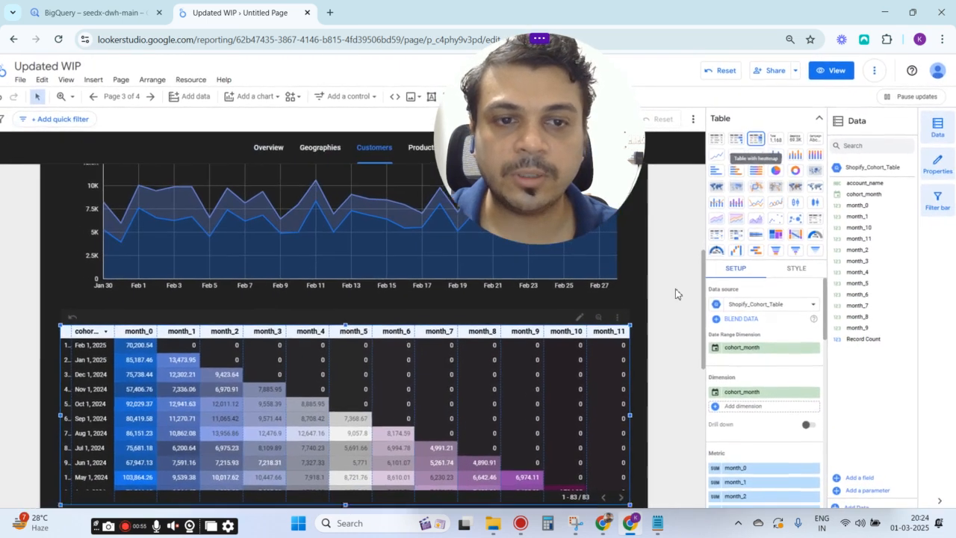
pyautogui.click(819, 118)
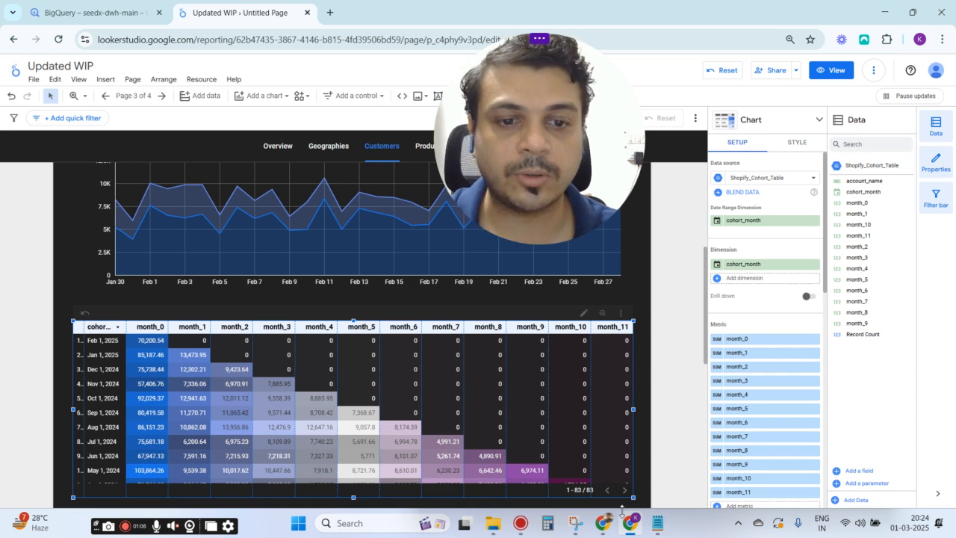
# Switch to the BigQuery Cohort Analysis document in Google Docs and review its checklist of topics, including the bonus item on getting data into BigQuery
pyautogui.moveTo(609, 522)
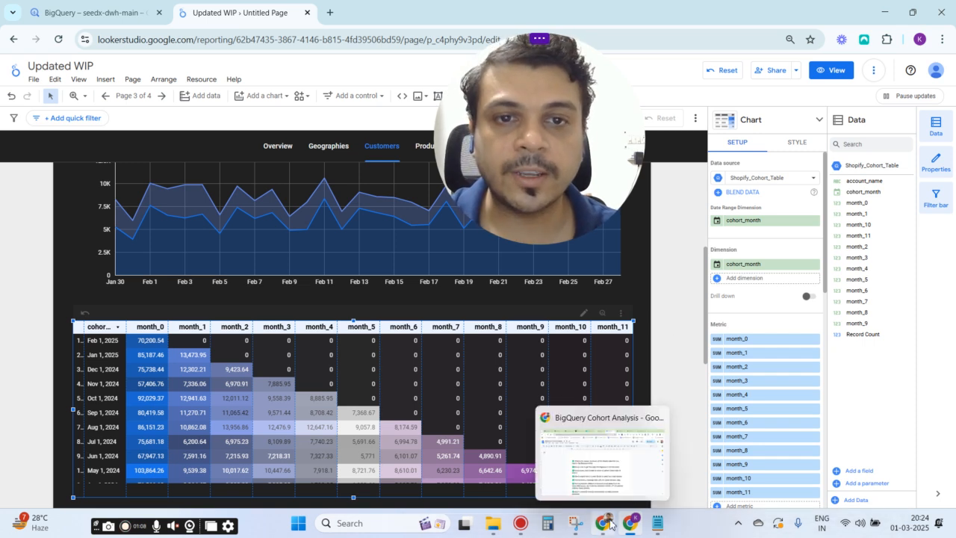
pyautogui.click(609, 523)
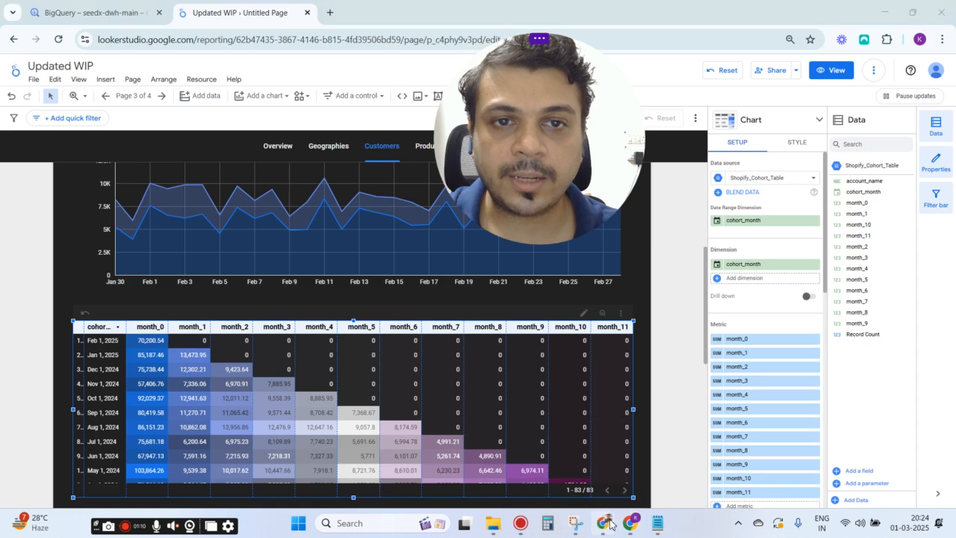
pyautogui.moveTo(557, 177); pyautogui.dragTo(583, 165)
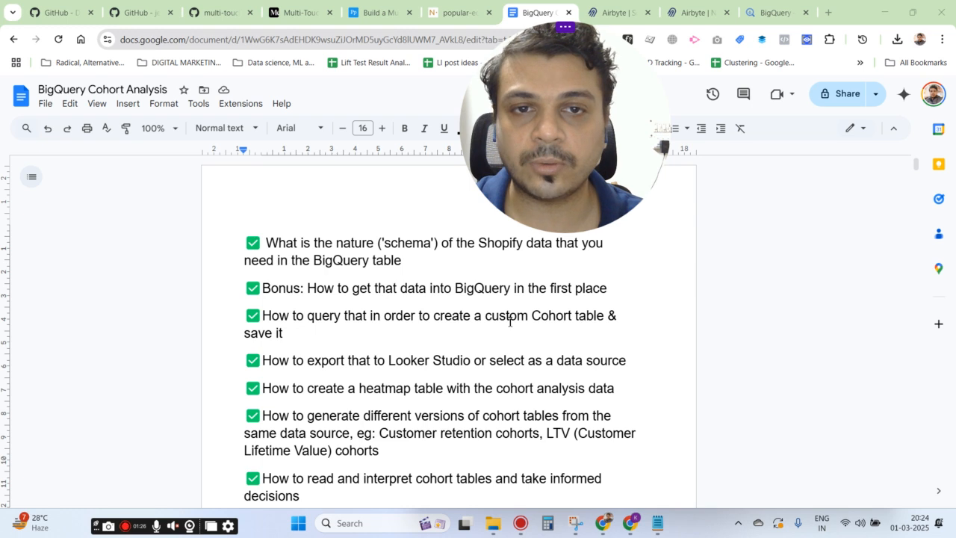
pyautogui.scroll(-2, 398, 288)
pyautogui.scroll(2, 340, 302)
pyautogui.moveTo(336, 289); pyautogui.dragTo(606, 288)
pyautogui.click(455, 288)
pyautogui.moveTo(307, 288); pyautogui.dragTo(621, 296)
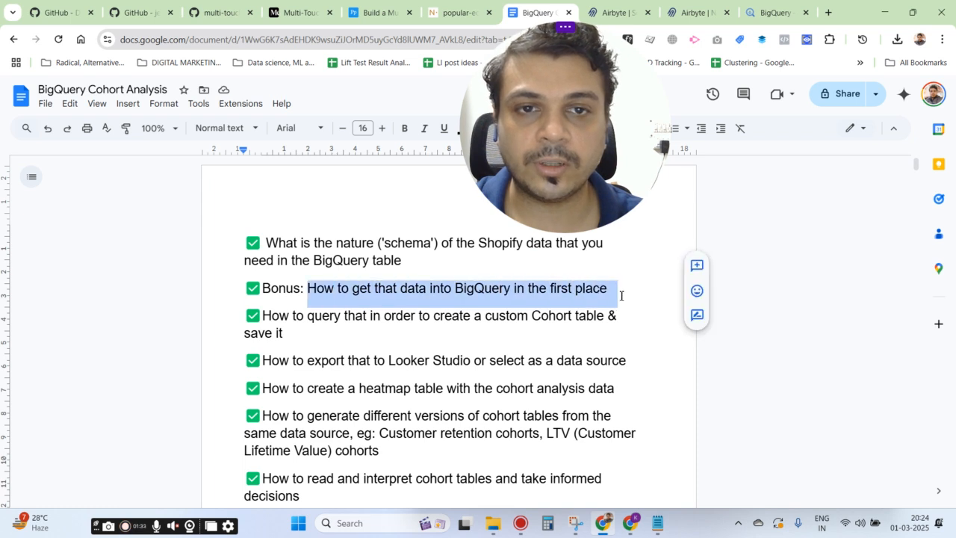
pyautogui.click(396, 297)
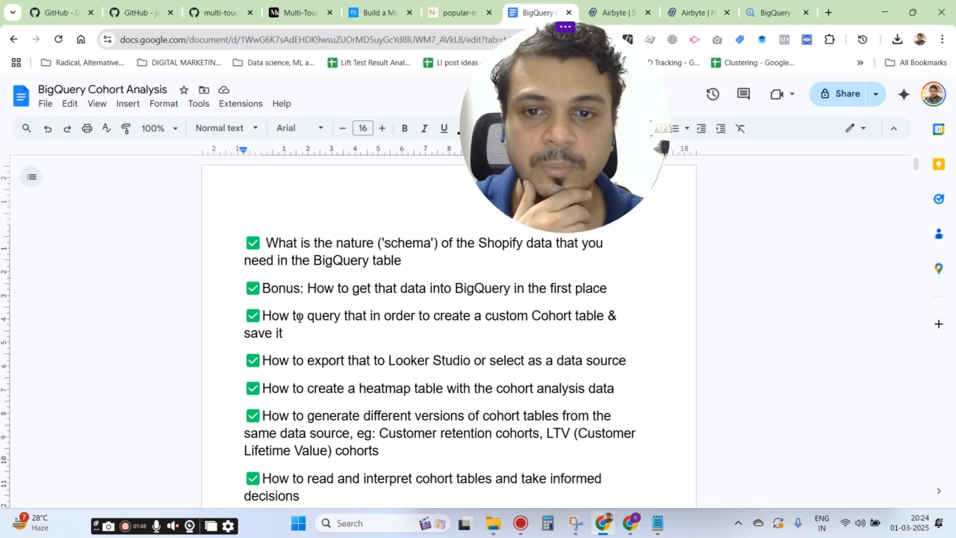
pyautogui.scroll(-1, 297, 317)
pyautogui.scroll(1, 290, 322)
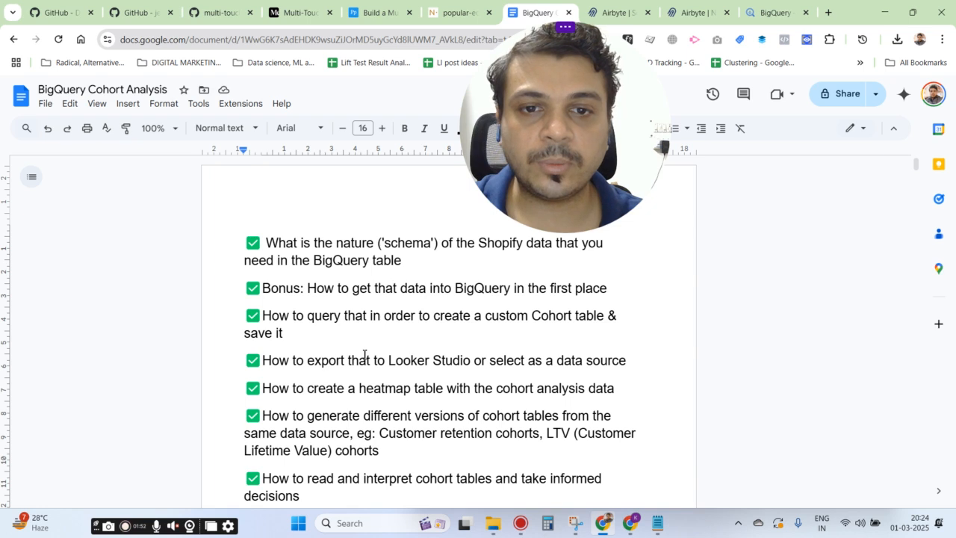
pyautogui.scroll(-1, 371, 380)
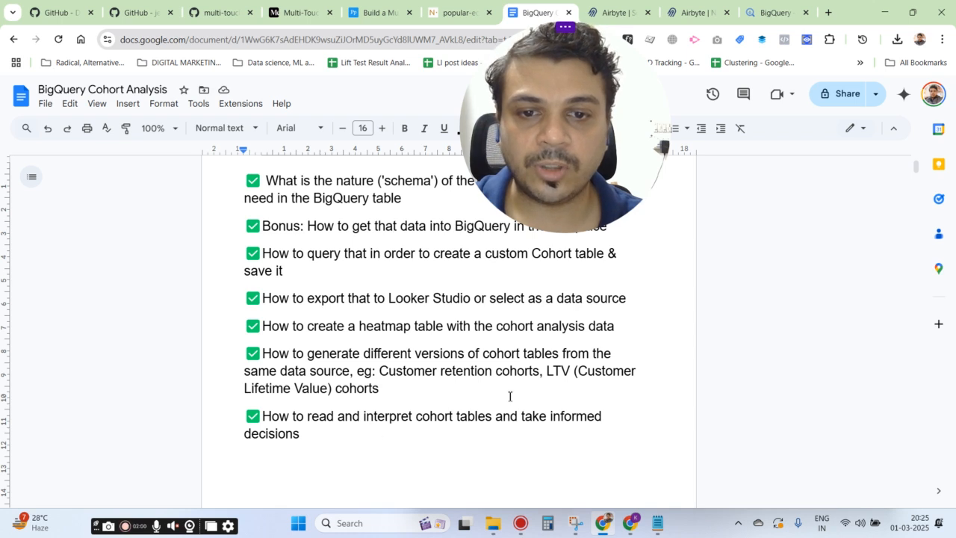
pyautogui.scroll(1, 392, 273)
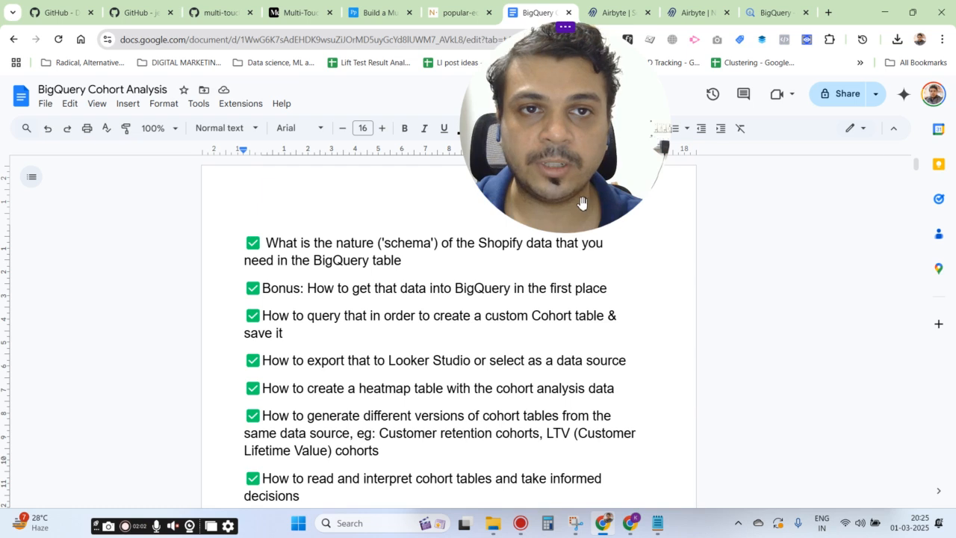
pyautogui.moveTo(586, 165); pyautogui.dragTo(612, 164)
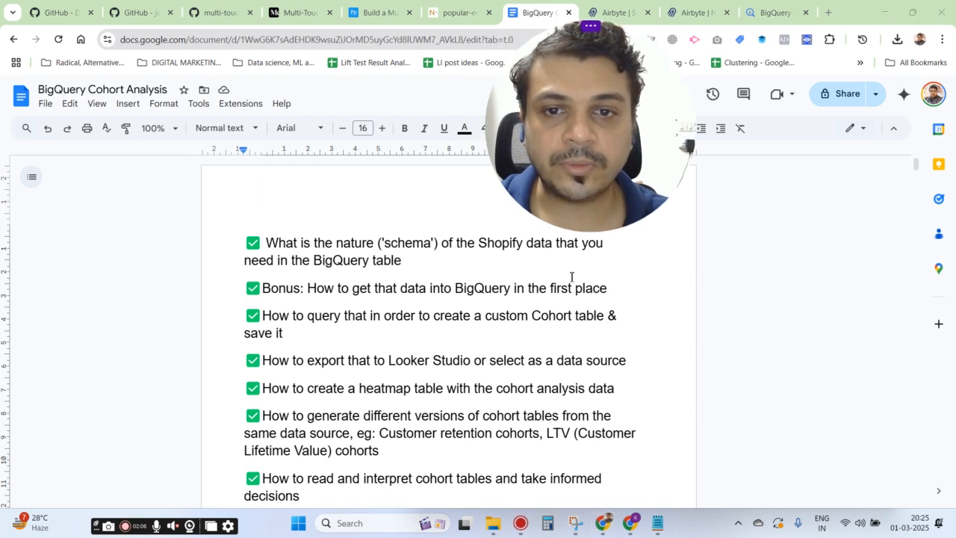
# Switch to the shopify_orders table in BigQuery, narrow the Explorer pane and look through the analytics dataset's tables
pyautogui.click(635, 535)
pyautogui.click(84, 6)
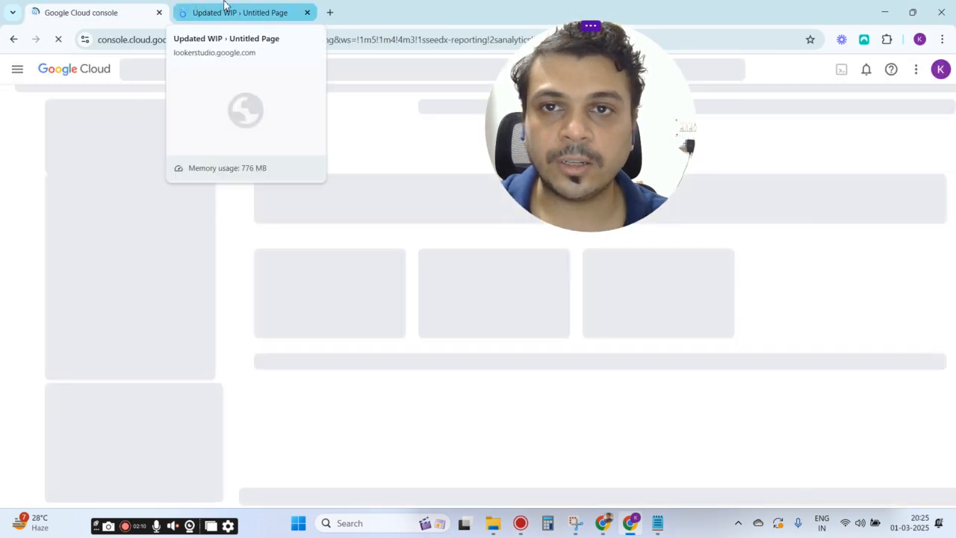
pyautogui.click(224, 6)
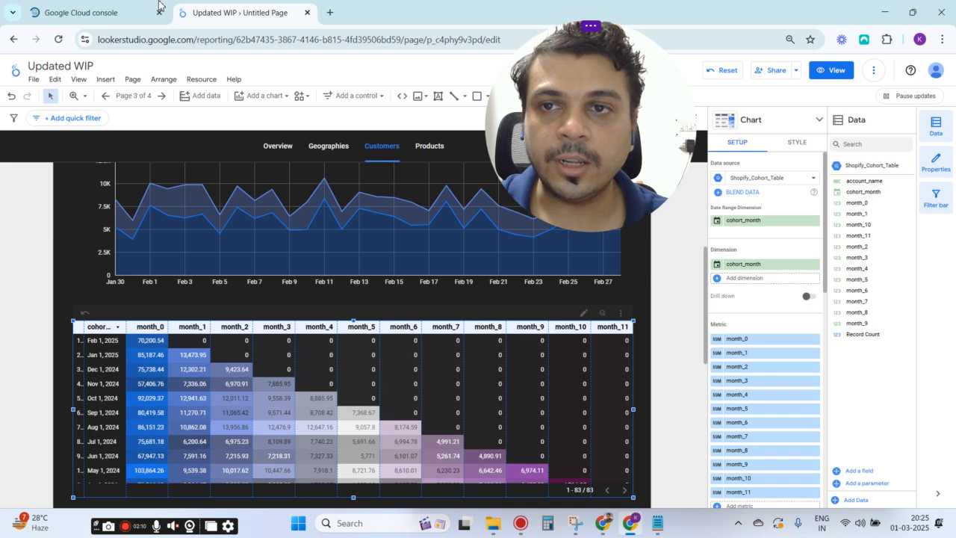
pyautogui.click(135, 6)
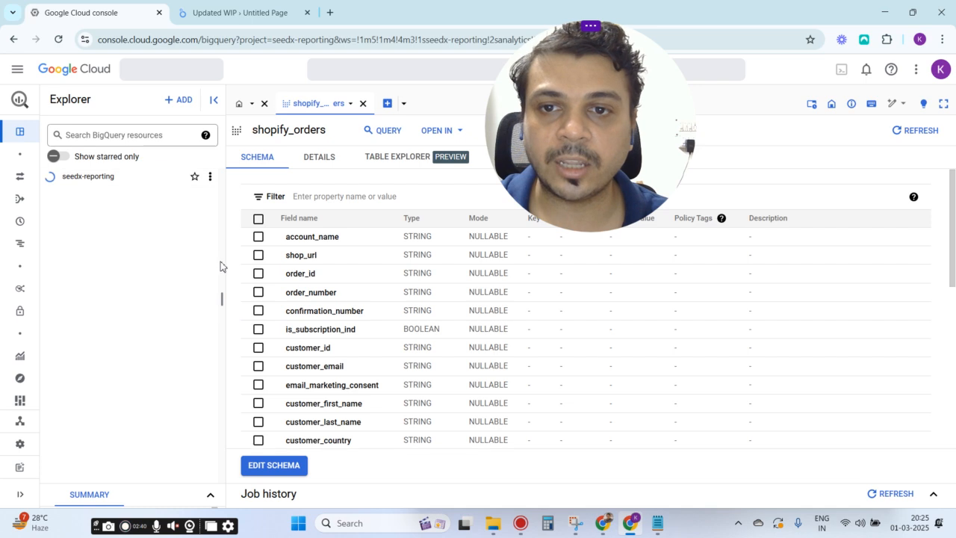
pyautogui.moveTo(221, 294); pyautogui.dragTo(171, 298)
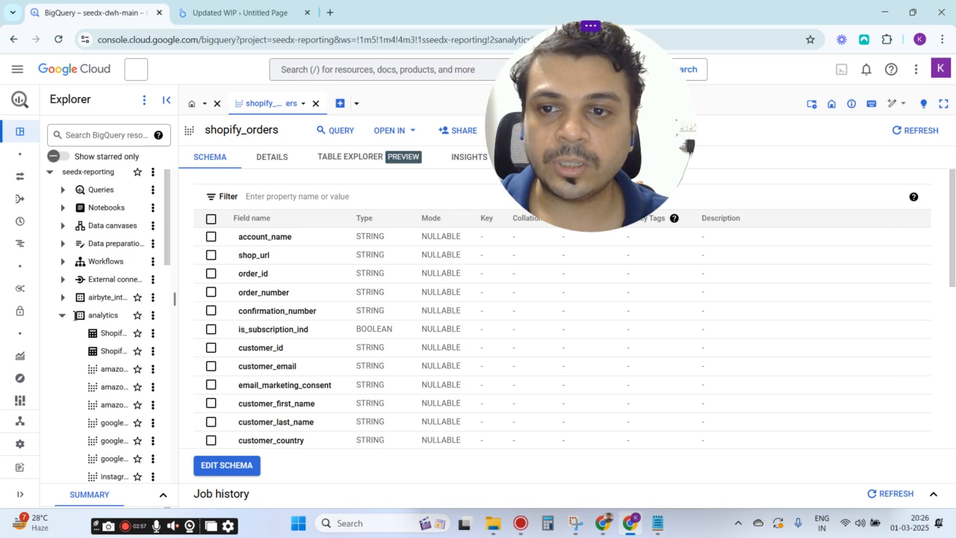
pyautogui.scroll(-4, 173, 216)
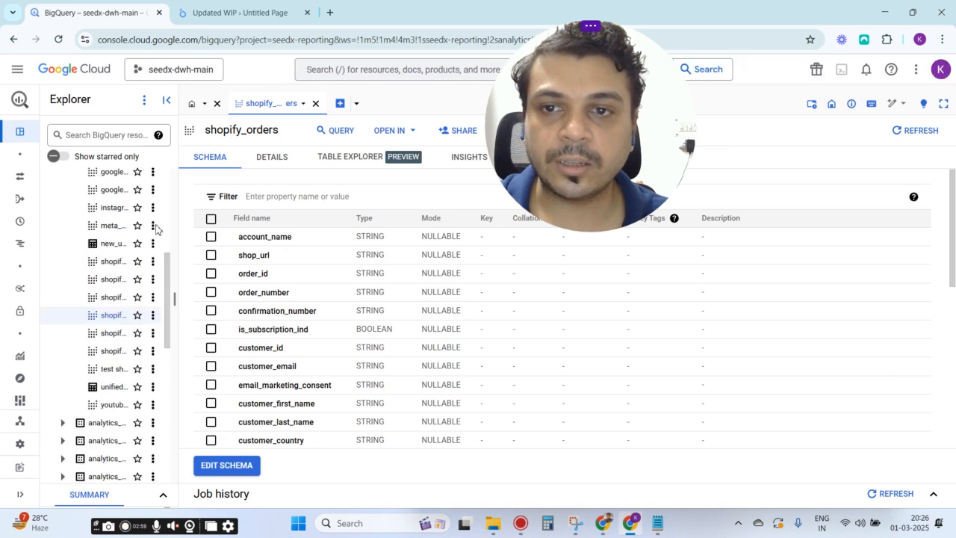
pyautogui.scroll(5, 115, 253)
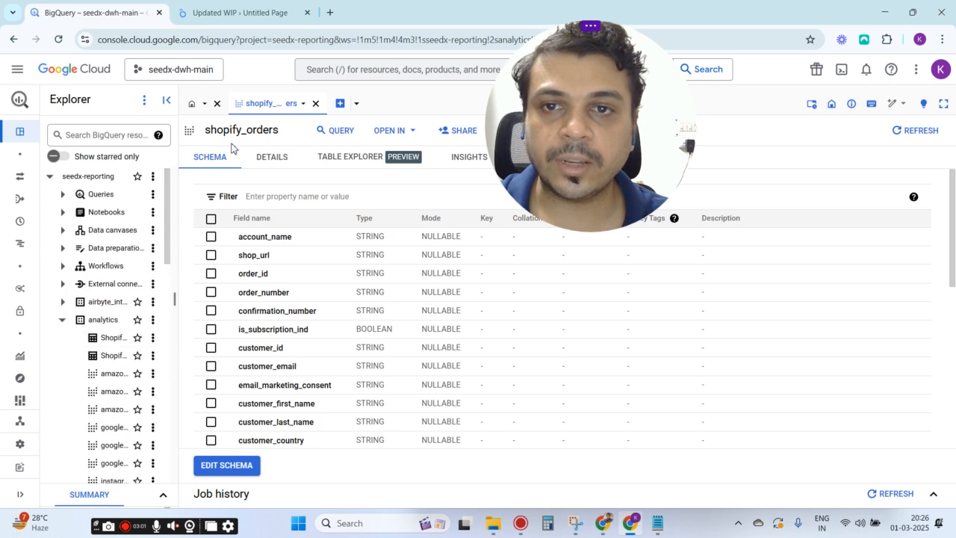
# Examine the shopify_orders schema, covering the order, customer, date, price, tax and discount fields
pyautogui.moveTo(211, 133); pyautogui.dragTo(289, 139)
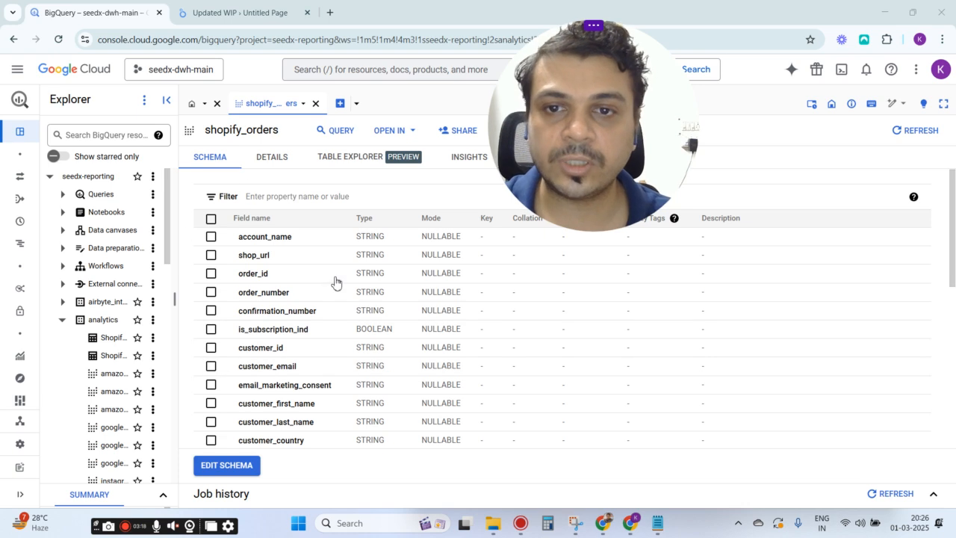
pyautogui.scroll(2, 336, 270)
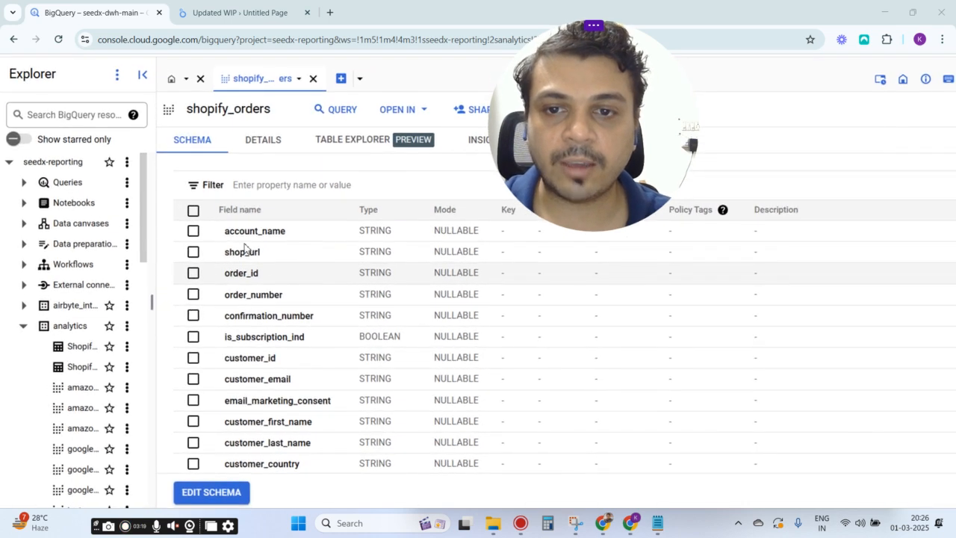
pyautogui.scroll(-4, 309, 247)
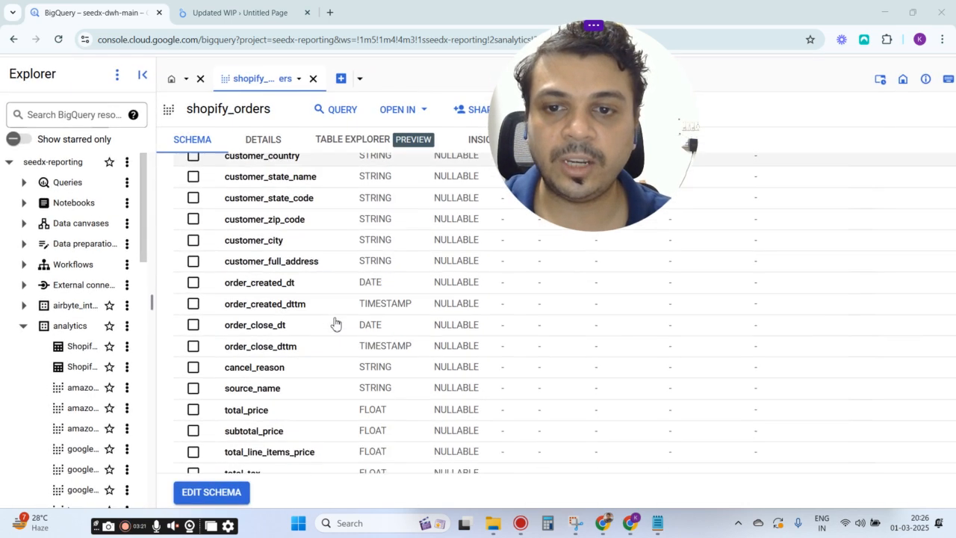
pyautogui.scroll(-2, 333, 323)
pyautogui.scroll(6, 358, 336)
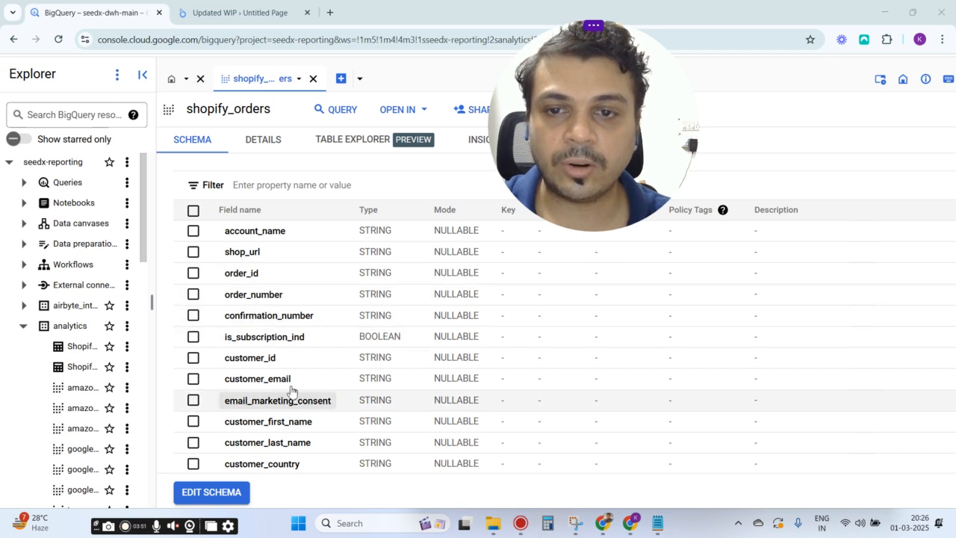
pyautogui.scroll(-1, 291, 389)
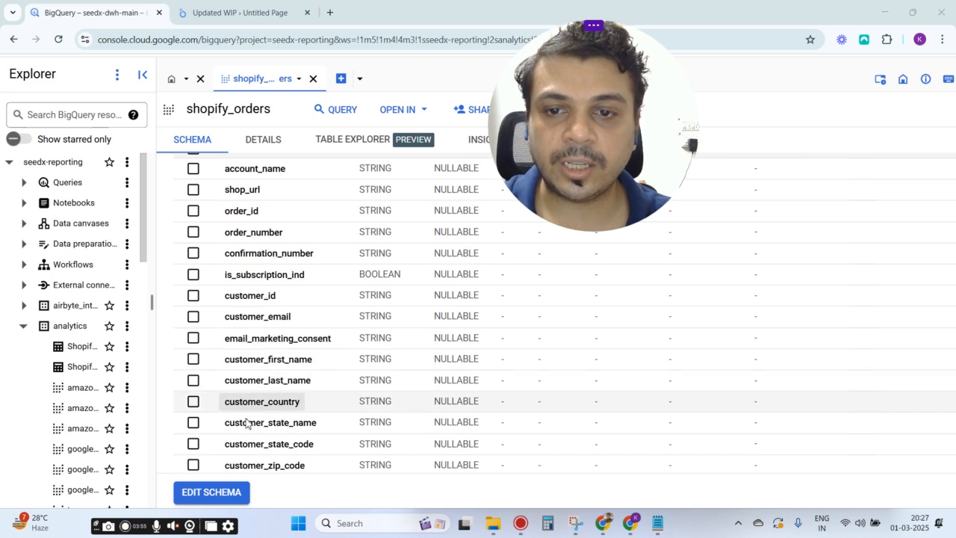
pyautogui.scroll(-1, 257, 386)
pyautogui.scroll(-2, 267, 408)
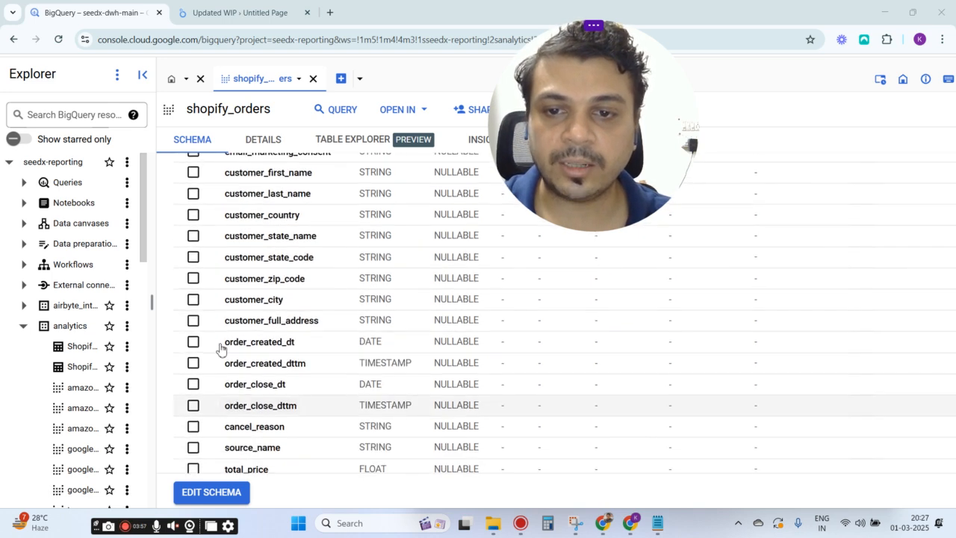
pyautogui.scroll(-2, 309, 444)
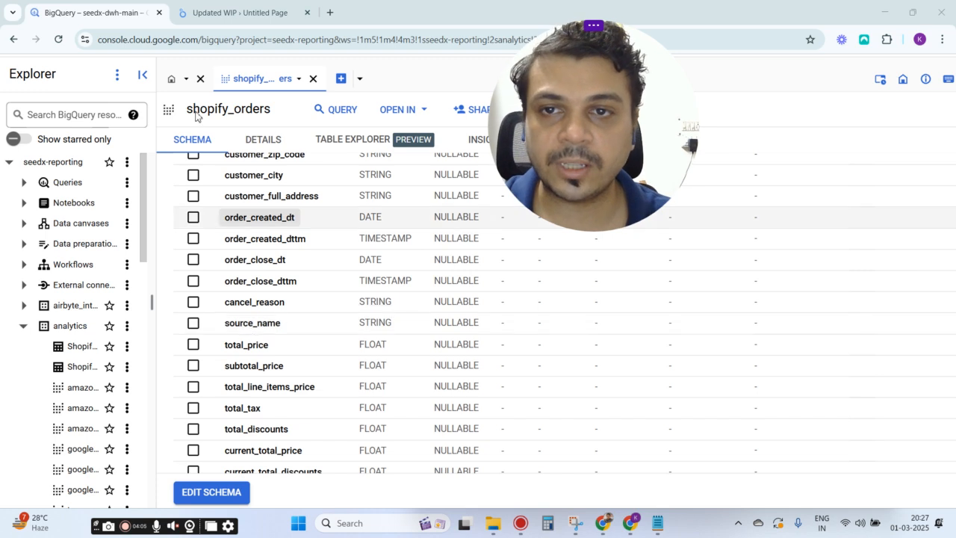
pyautogui.scroll(-1, 234, 320)
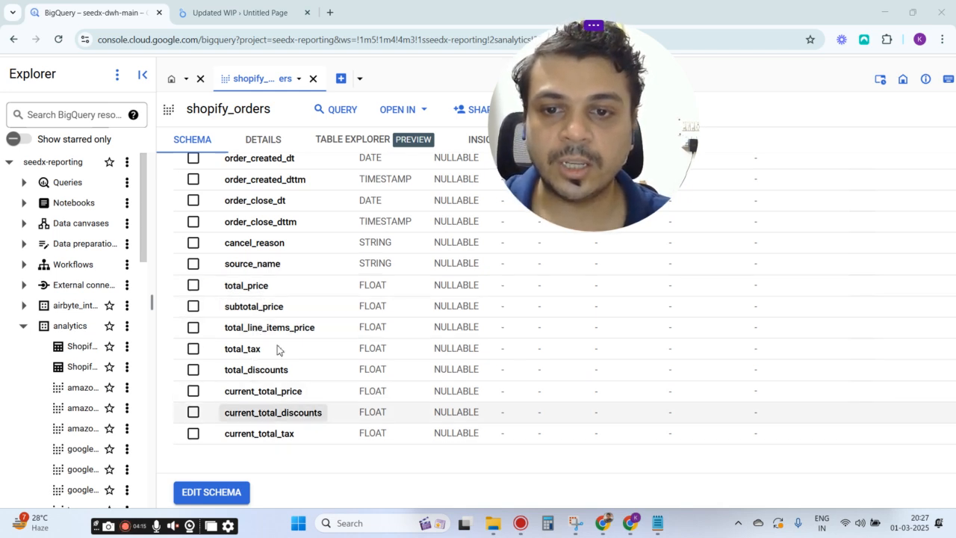
pyautogui.scroll(3, 382, 375)
pyautogui.scroll(3, 382, 375)
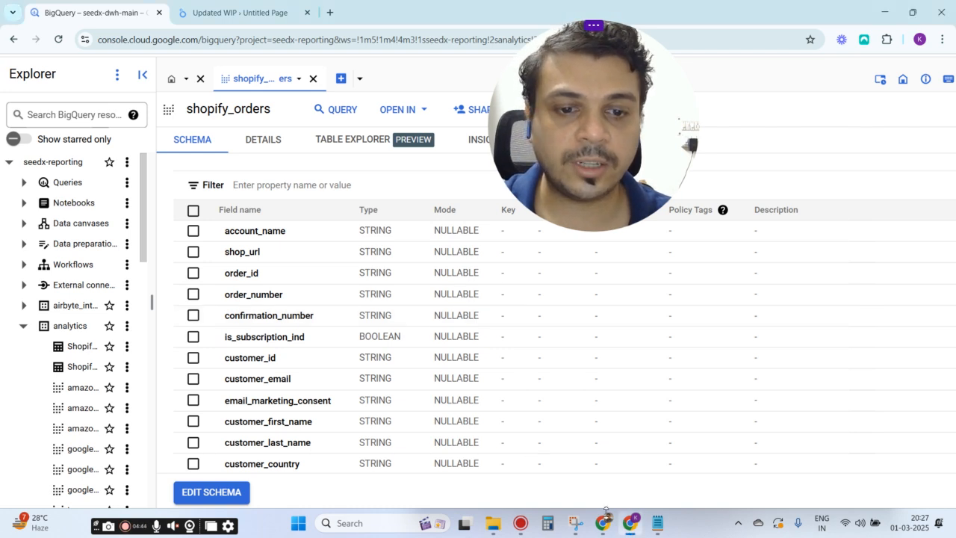
# Switch back to the BigQuery Cohort Analysis document in Google Docs
pyautogui.moveTo(609, 527)
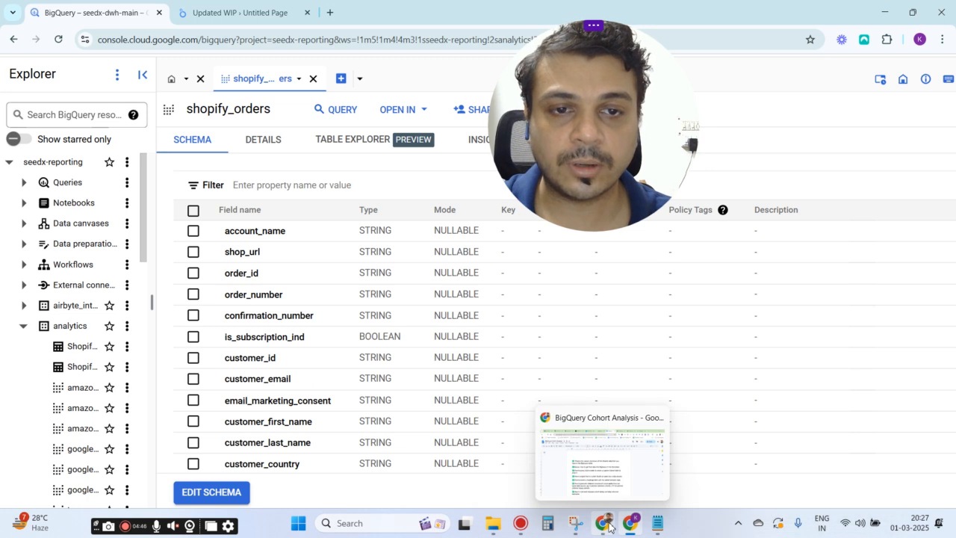
pyautogui.click(609, 524)
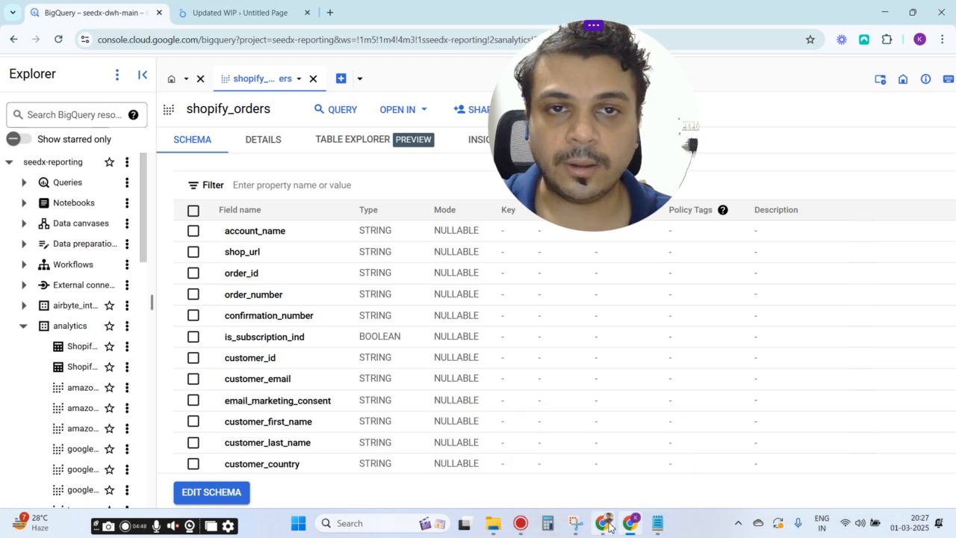
pyautogui.moveTo(566, 153); pyautogui.dragTo(689, 155)
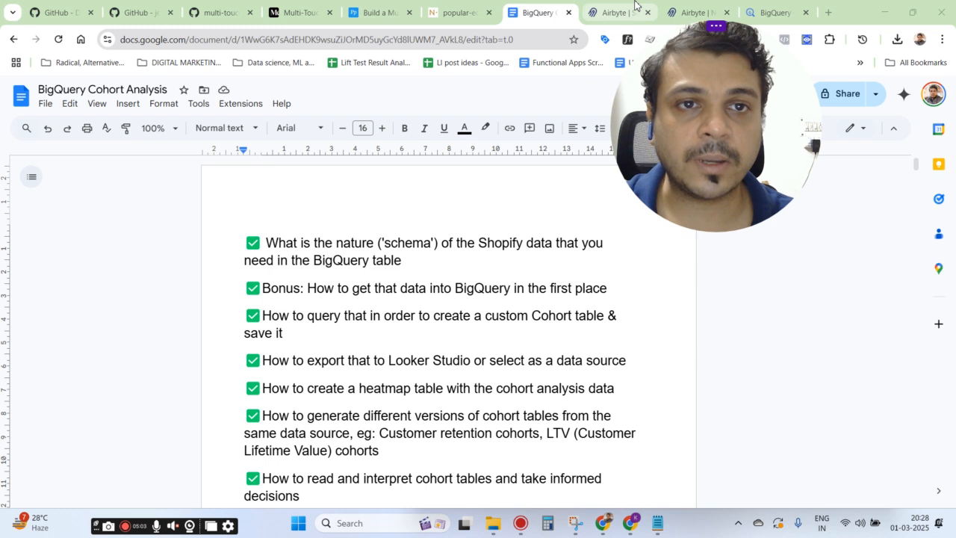
# Read the SQL query introduction, highlighting the shopify_orders table as the source of the cohort analysis
pyautogui.scroll(-10, 412, 330)
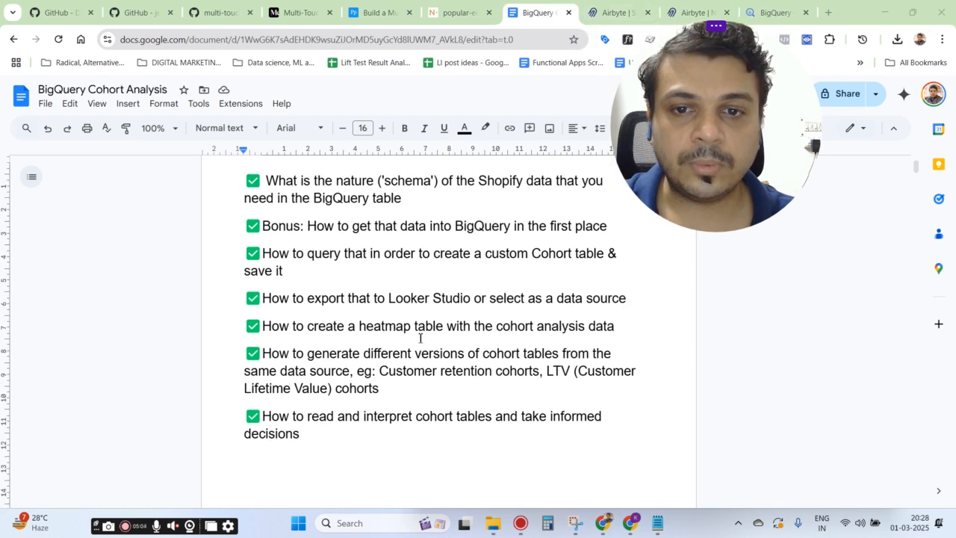
pyautogui.scroll(-1, 421, 340)
pyautogui.scroll(1, 421, 341)
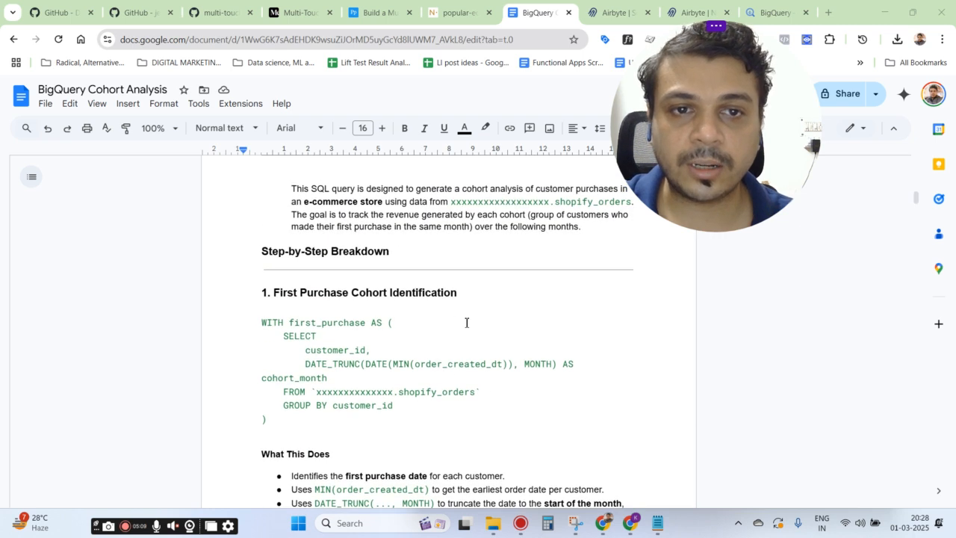
pyautogui.scroll(1, 465, 323)
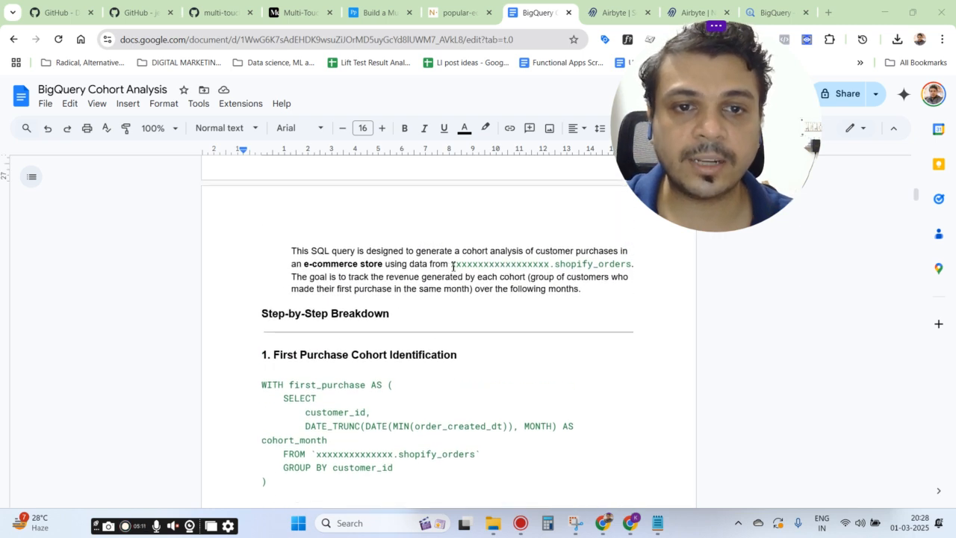
pyautogui.moveTo(451, 265); pyautogui.dragTo(639, 262)
pyautogui.click(535, 264)
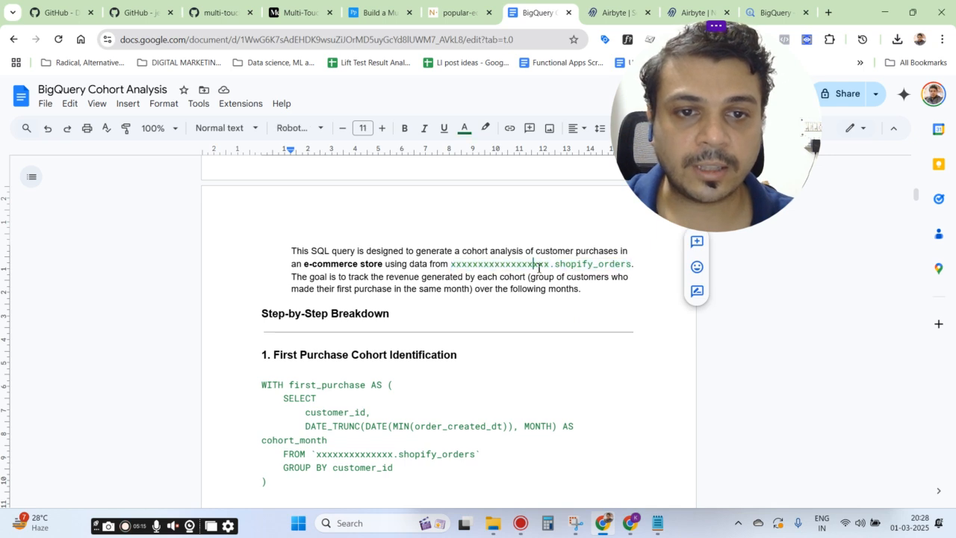
pyautogui.moveTo(556, 264); pyautogui.dragTo(636, 267)
pyautogui.click(356, 299)
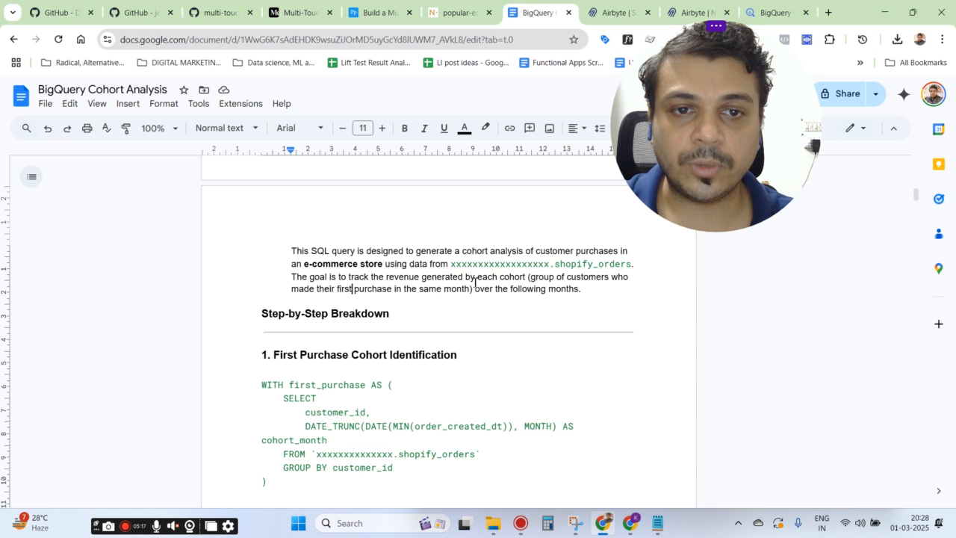
# Examine the first_purchase query under First Purchase Cohort Identification, highlighting its FROM clause and the first purchase date explanation
pyautogui.scroll(-1, 468, 323)
pyautogui.scroll(-1, 468, 323)
pyautogui.scroll(-2, 398, 362)
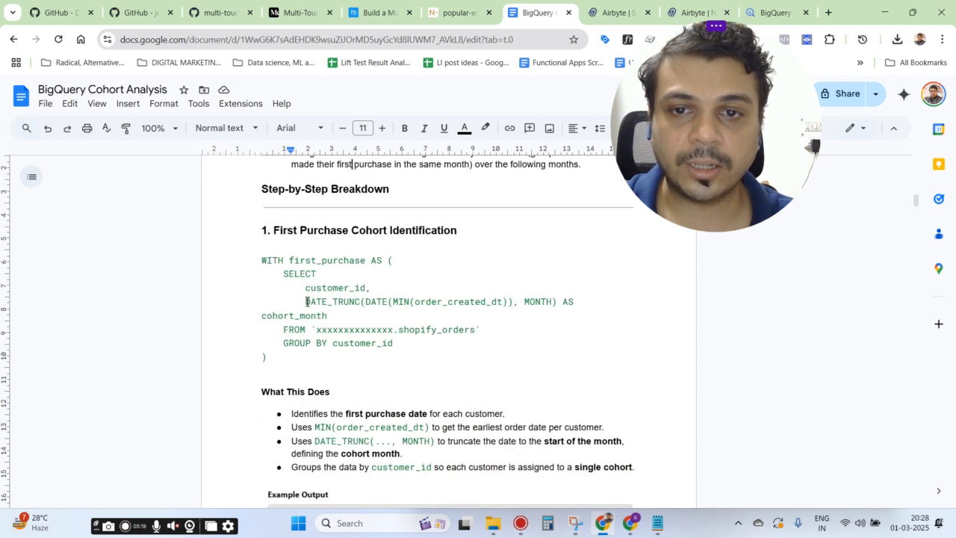
pyautogui.moveTo(286, 329); pyautogui.dragTo(483, 336)
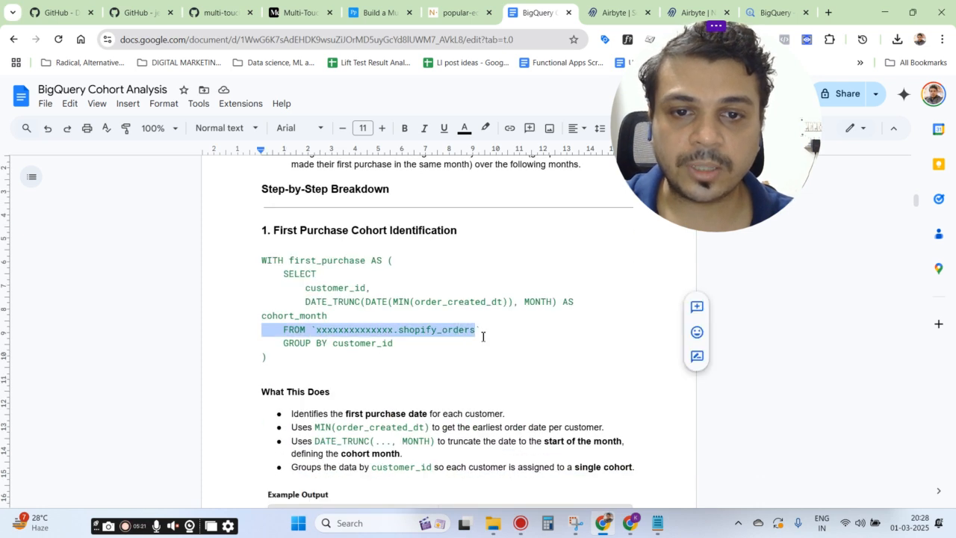
pyautogui.click(316, 329)
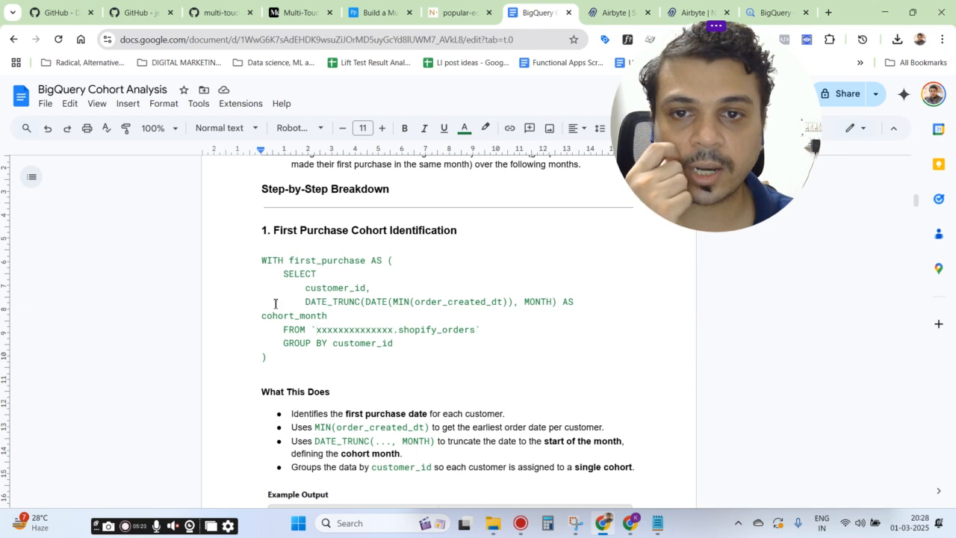
pyautogui.moveTo(338, 412); pyautogui.dragTo(499, 413)
pyautogui.click(350, 392)
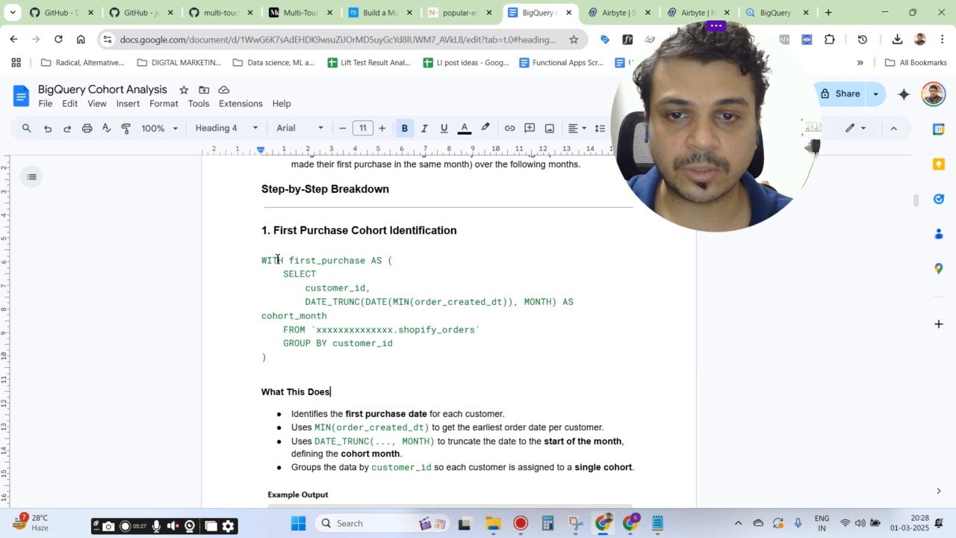
pyautogui.keyDown('shift'); pyautogui.click(421, 301); pyautogui.keyUp('shift')
pyautogui.click(390, 287)
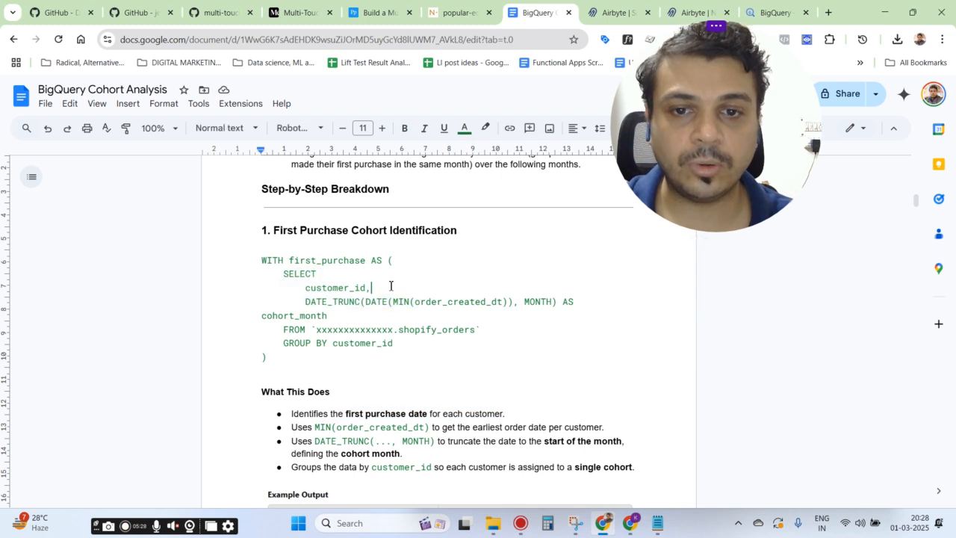
# Study the What This Does notes for the first_purchase query, highlighting MIN(order_created_dt) and the DATE_TRUNC explanation
pyautogui.scroll(-3, 380, 295)
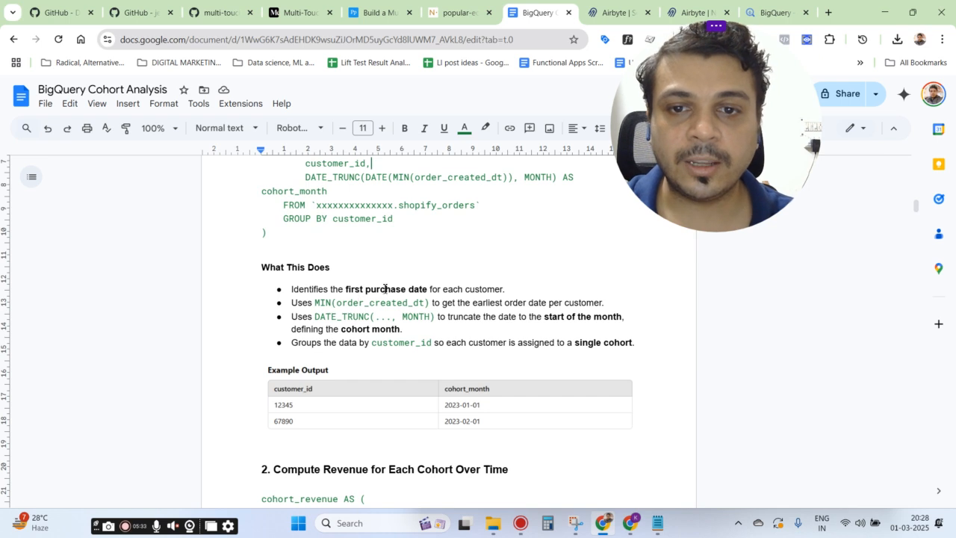
pyautogui.scroll(3, 276, 328)
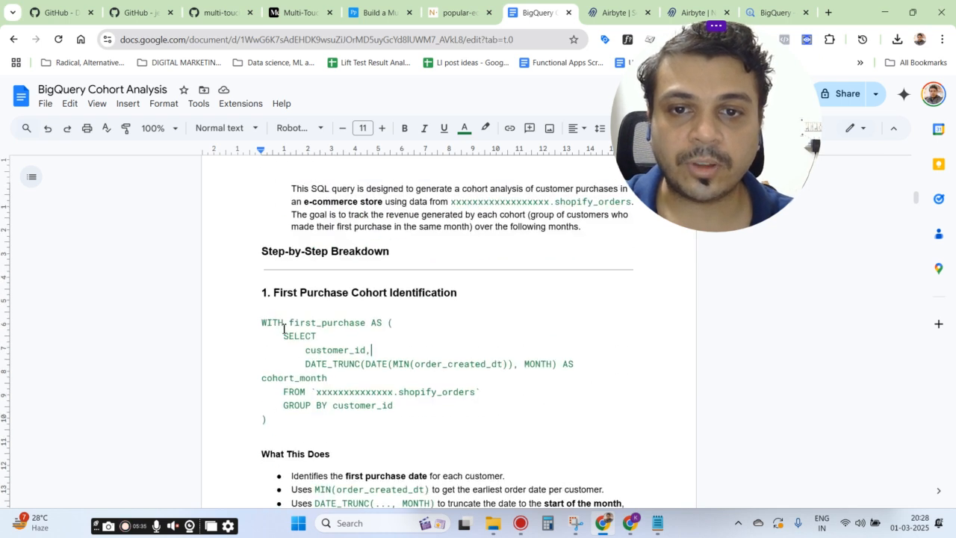
pyautogui.scroll(-3, 310, 346)
pyautogui.moveTo(314, 365); pyautogui.dragTo(429, 365)
pyautogui.click(360, 378)
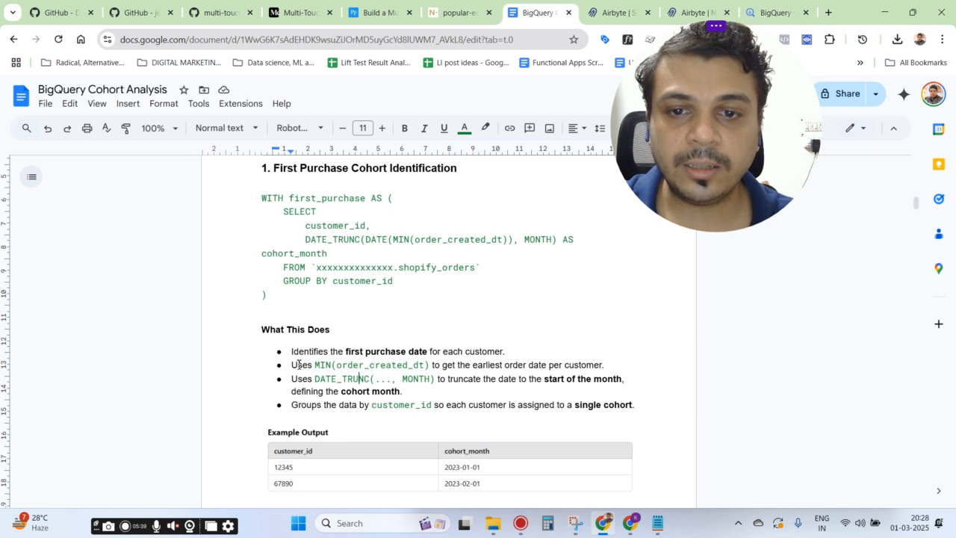
pyautogui.moveTo(313, 366); pyautogui.dragTo(424, 379)
pyautogui.click(327, 370)
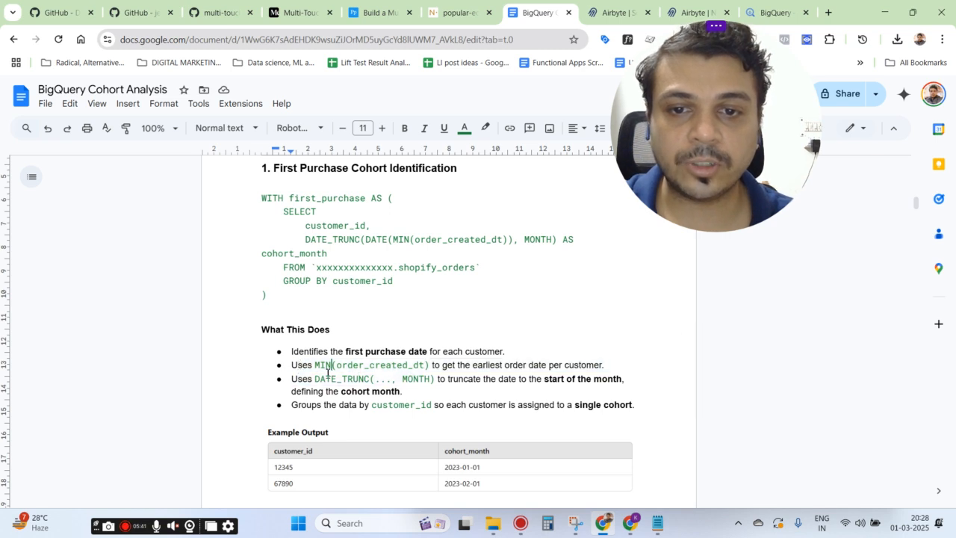
pyautogui.moveTo(316, 366); pyautogui.dragTo(433, 365)
pyautogui.moveTo(290, 381); pyautogui.dragTo(473, 380)
pyautogui.click(518, 365)
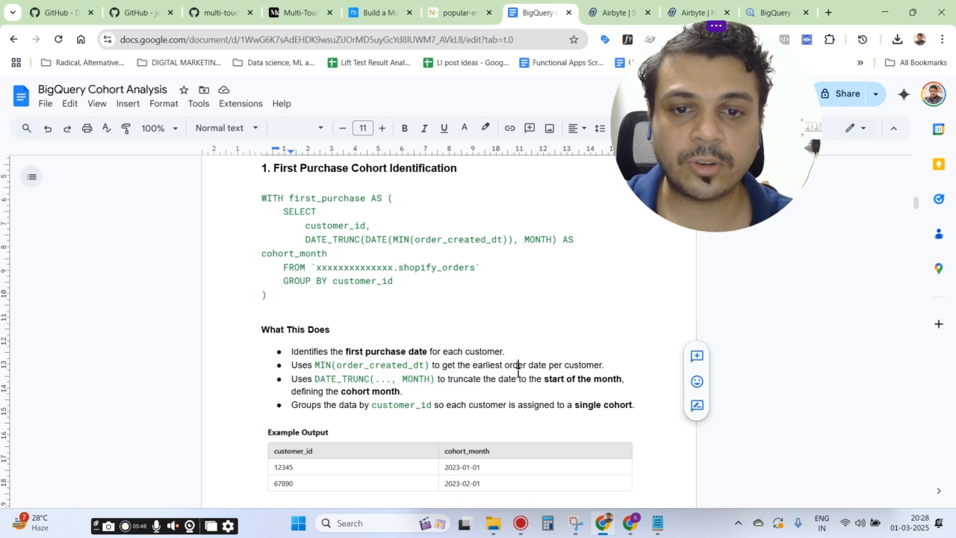
pyautogui.scroll(-1, 410, 371)
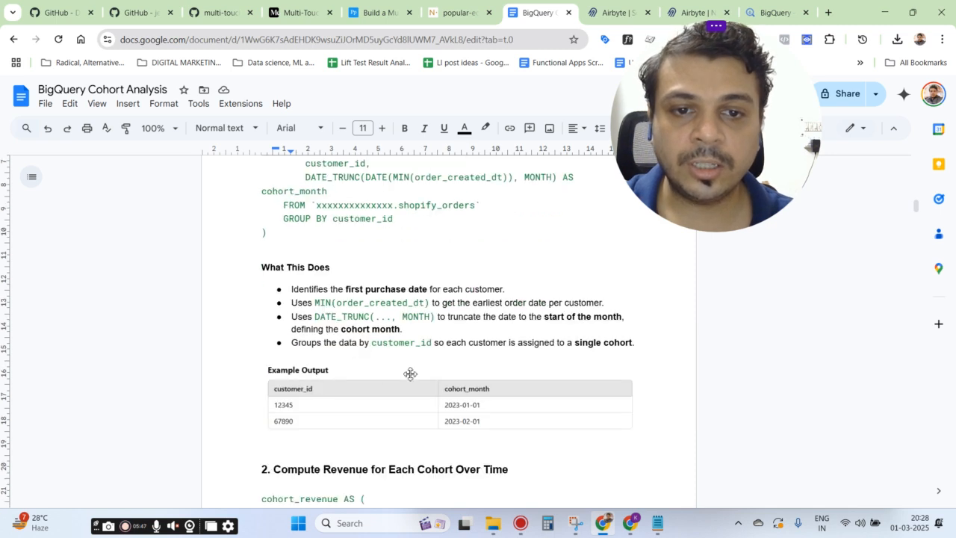
pyautogui.moveTo(504, 319); pyautogui.dragTo(629, 322)
pyautogui.click(490, 304)
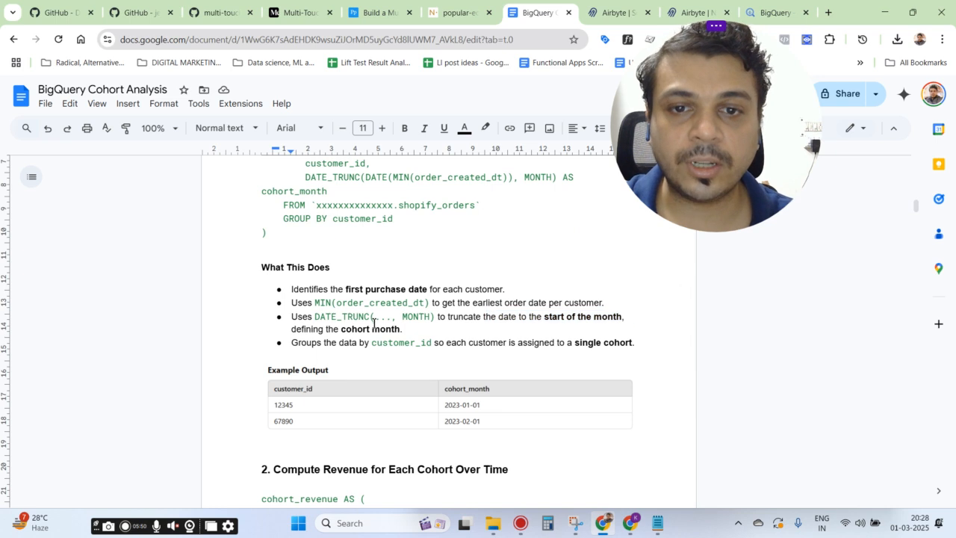
# Match the DATE_TRUNC expression in the first_purchase query with its cohort_month example output and the cohort month notes
pyautogui.scroll(1, 373, 321)
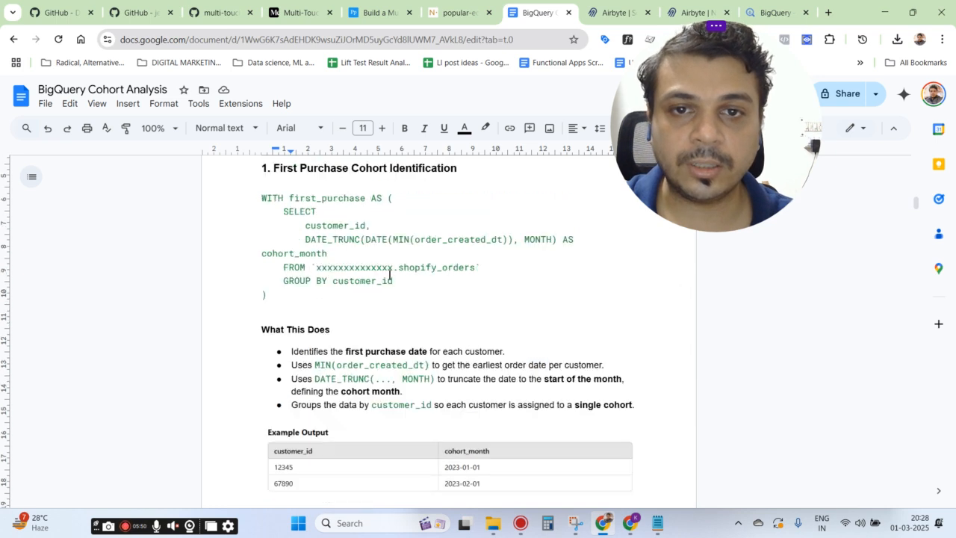
pyautogui.moveTo(388, 238); pyautogui.dragTo(555, 239)
pyautogui.click(346, 238)
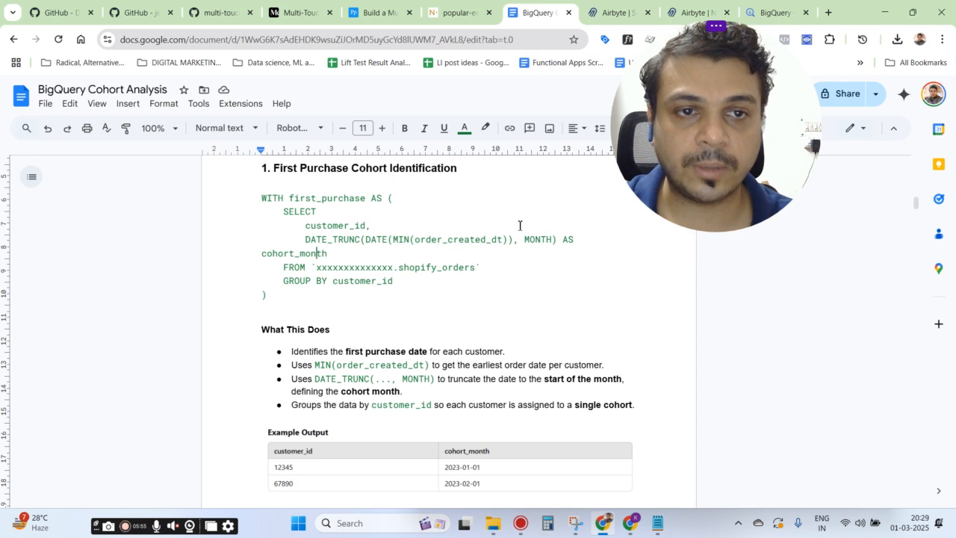
pyautogui.scroll(-2, 372, 324)
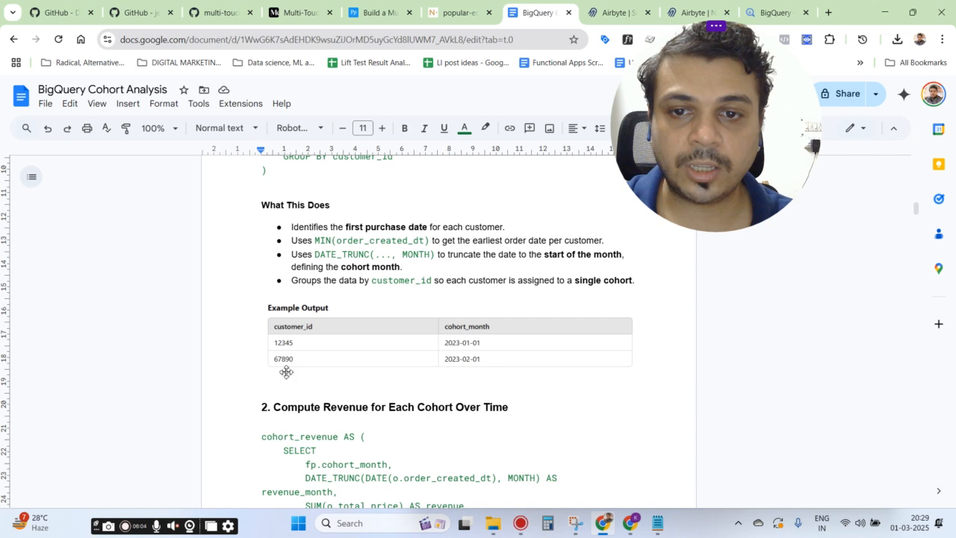
pyautogui.scroll(1, 324, 347)
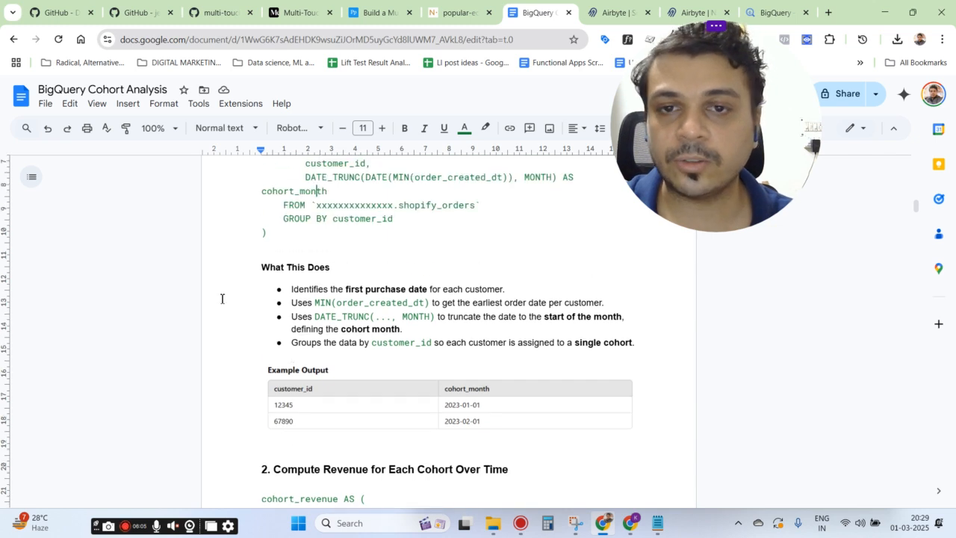
pyautogui.moveTo(302, 313); pyautogui.dragTo(617, 352)
pyautogui.click(328, 329)
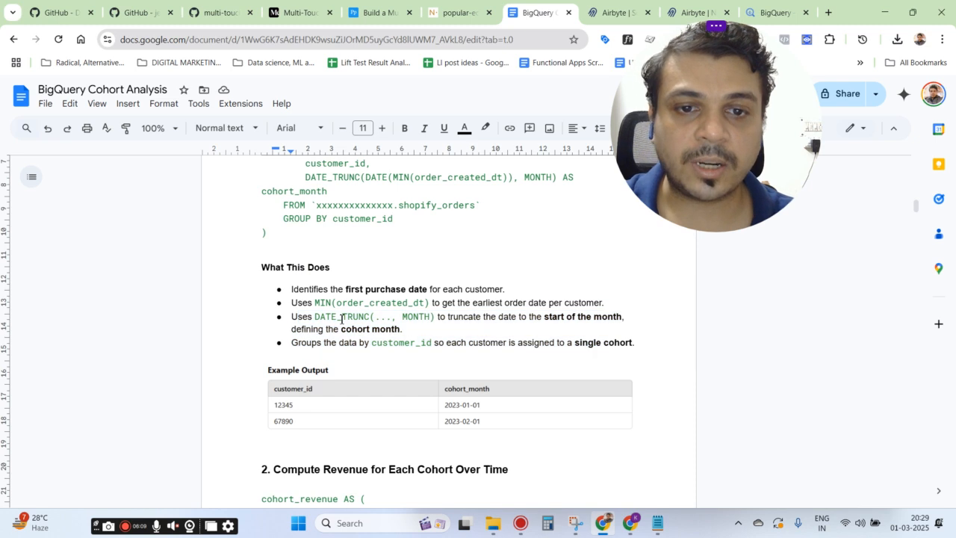
# Examine the start of the cohort_revenue query under Compute Revenue for Each Cohort Over Time, highlighting its name and first selected columns
pyautogui.scroll(-3, 341, 318)
pyautogui.scroll(-2, 329, 317)
pyautogui.scroll(1, 369, 209)
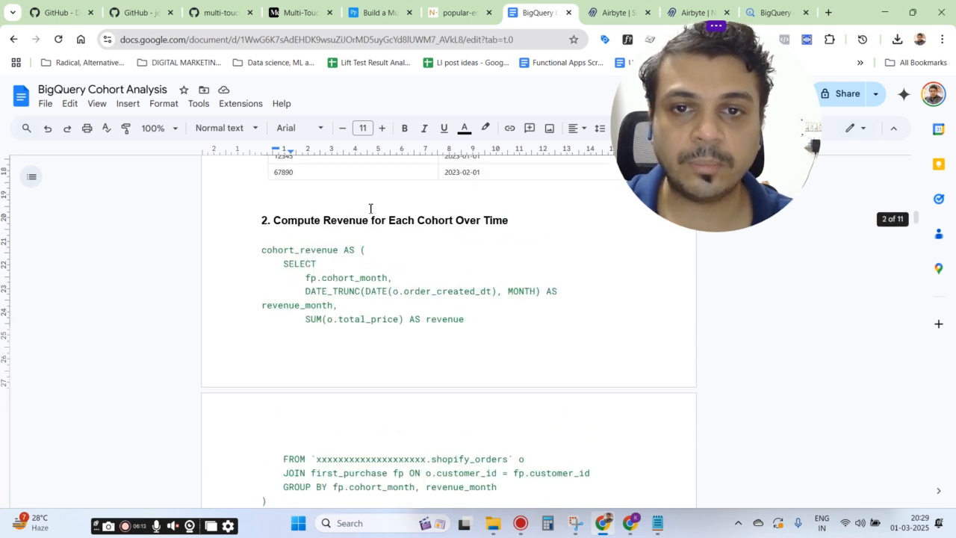
pyautogui.moveTo(262, 250); pyautogui.dragTo(359, 264)
pyautogui.click(357, 265)
pyautogui.click(261, 250)
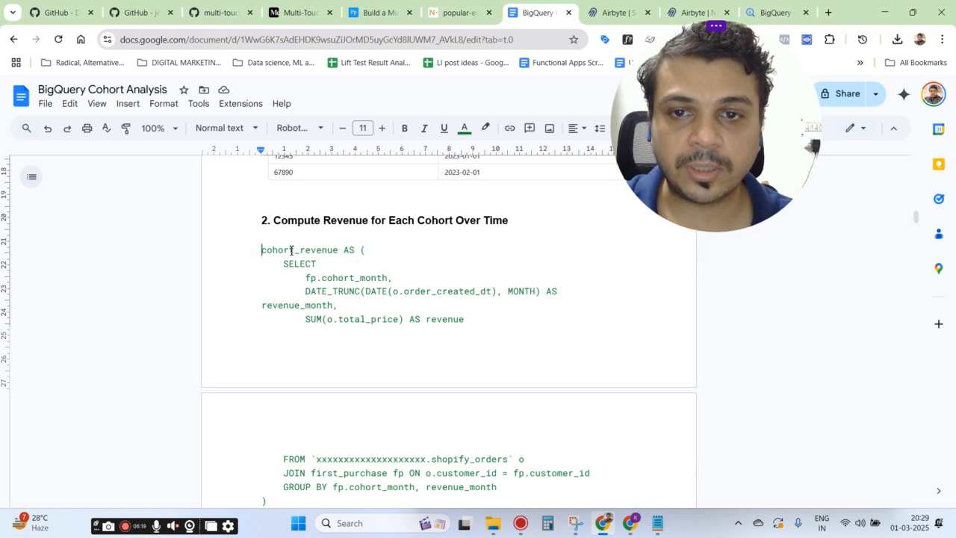
pyautogui.moveTo(291, 250); pyautogui.dragTo(348, 250)
pyautogui.scroll(-1, 358, 296)
pyautogui.moveTo(310, 215); pyautogui.dragTo(408, 242)
pyautogui.click(368, 228)
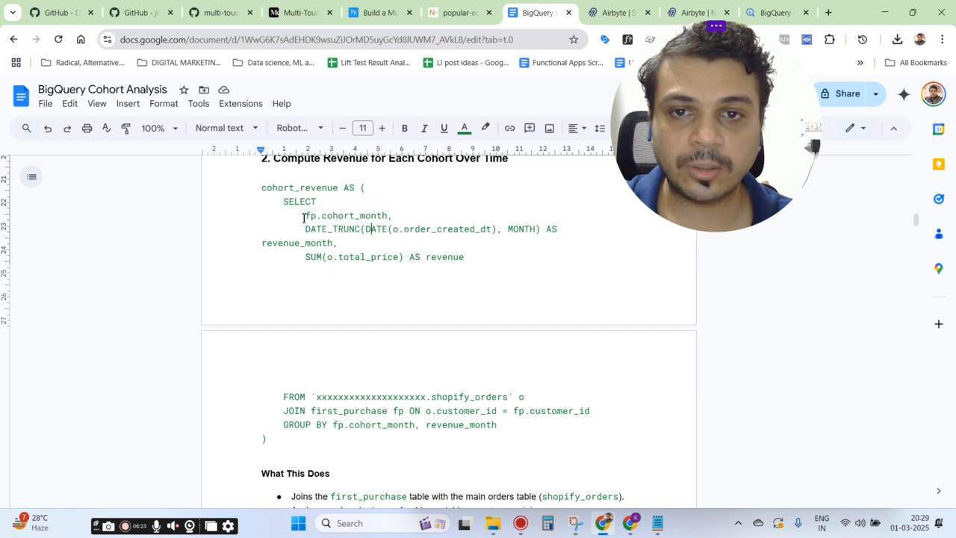
# Trace fp.cohort_month in the cohort_revenue query back to its definition in the first_purchase query
pyautogui.moveTo(326, 216); pyautogui.dragTo(392, 217)
pyautogui.scroll(6, 304, 261)
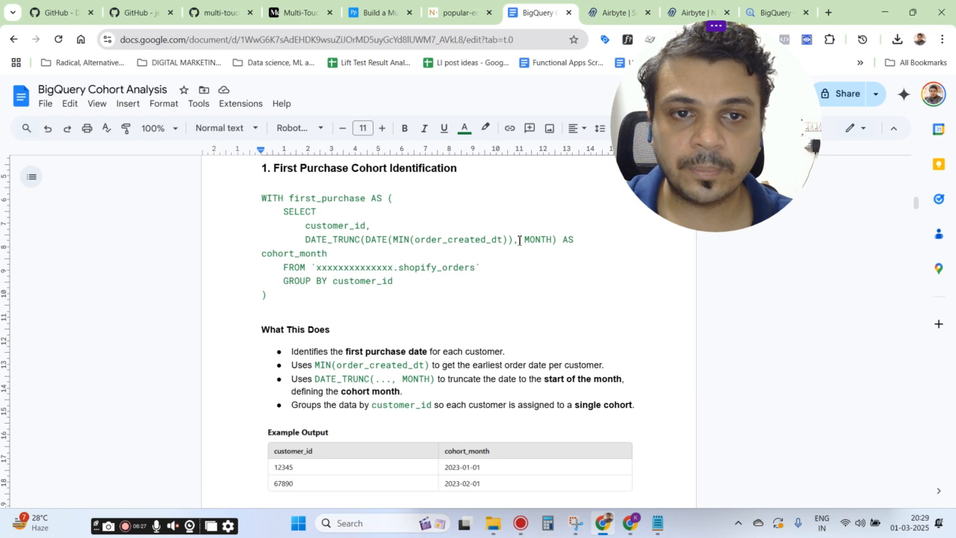
pyautogui.moveTo(303, 237); pyautogui.dragTo(345, 256)
pyautogui.click(435, 289)
pyautogui.scroll(-3, 366, 341)
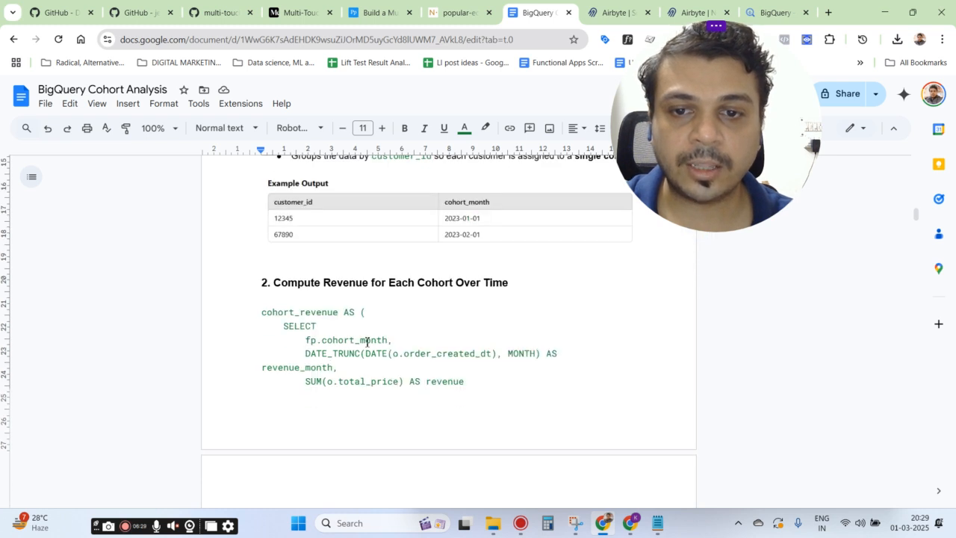
# Inspect the revenue_month and revenue columns of the cohort_revenue query, highlighting their DATE_TRUNC and SUM expressions
pyautogui.moveTo(279, 366); pyautogui.dragTo(467, 384)
pyautogui.click(482, 355)
pyautogui.scroll(-1, 324, 327)
pyautogui.moveTo(299, 319); pyautogui.dragTo(469, 319)
pyautogui.click(312, 305)
pyautogui.moveTo(303, 292); pyautogui.dragTo(401, 305)
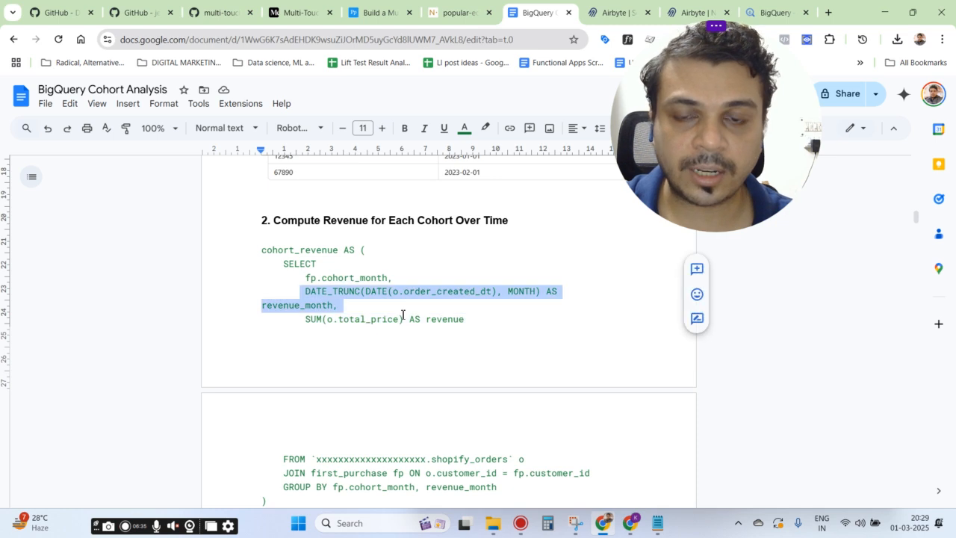
pyautogui.click(321, 304)
pyautogui.doubleClick(286, 306)
pyautogui.moveTo(305, 291); pyautogui.dragTo(535, 291)
pyautogui.moveTo(303, 320); pyautogui.dragTo(438, 319)
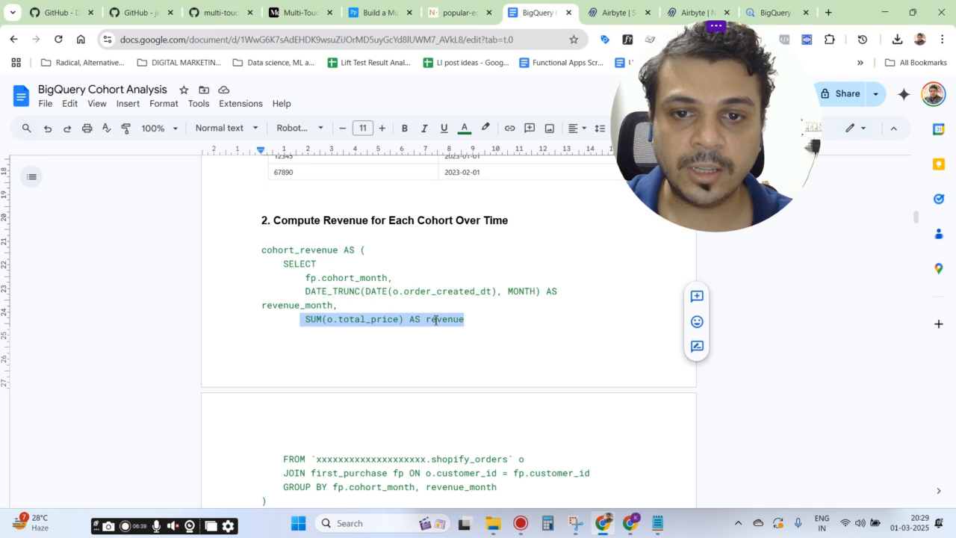
# Review how total_price is summed as revenue for each revenue_month in the cohort_revenue query
pyautogui.click(334, 319)
pyautogui.moveTo(343, 322); pyautogui.dragTo(405, 319)
pyautogui.click(367, 319)
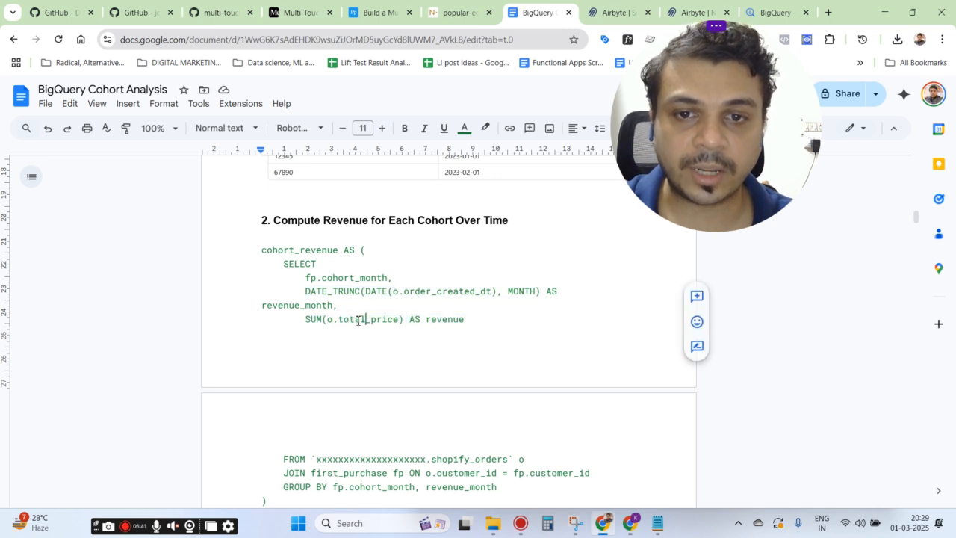
pyautogui.moveTo(342, 318); pyautogui.dragTo(401, 319)
pyautogui.click(363, 291)
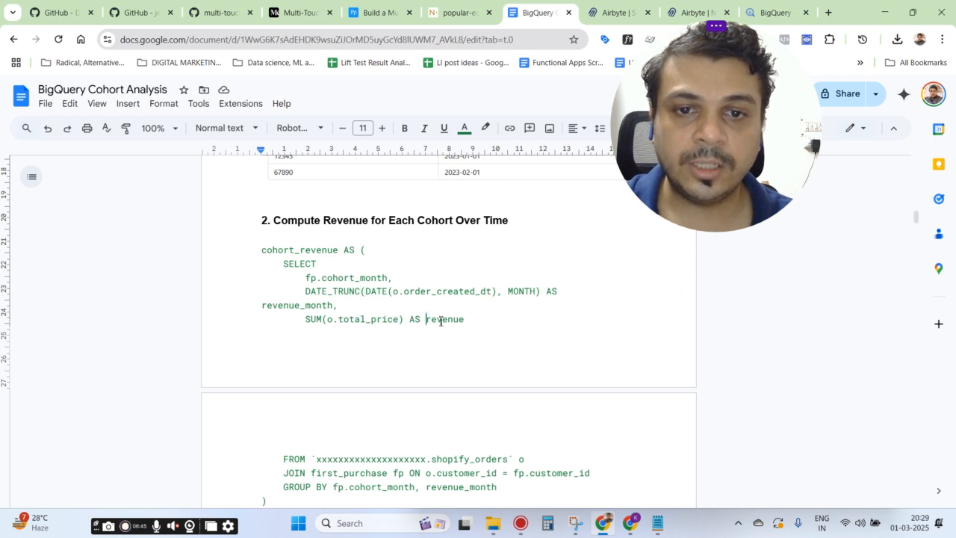
pyautogui.doubleClick(428, 320)
pyautogui.moveTo(265, 305); pyautogui.dragTo(346, 305)
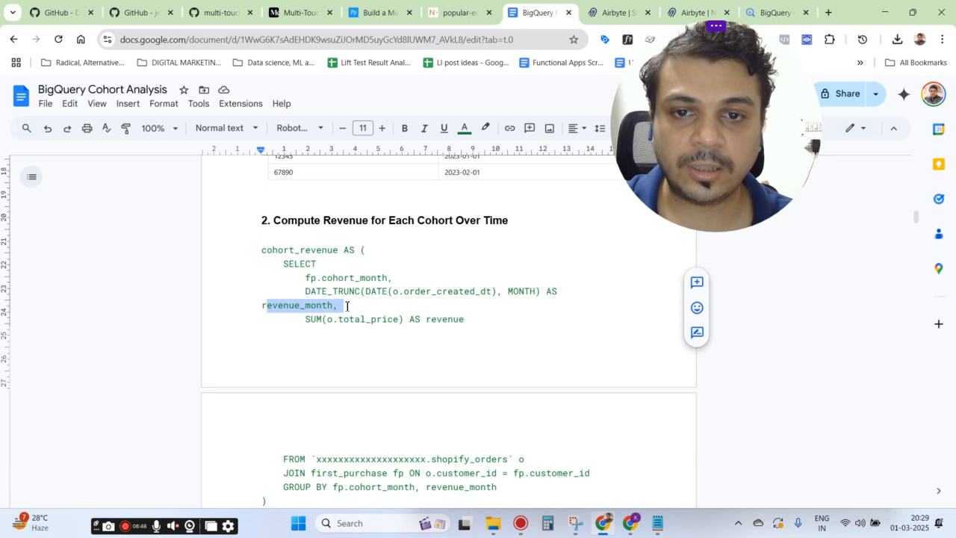
# Trace the alias o of shopify_orders from the FROM clause to its use in SUM(o.total_price)
pyautogui.scroll(-2, 358, 289)
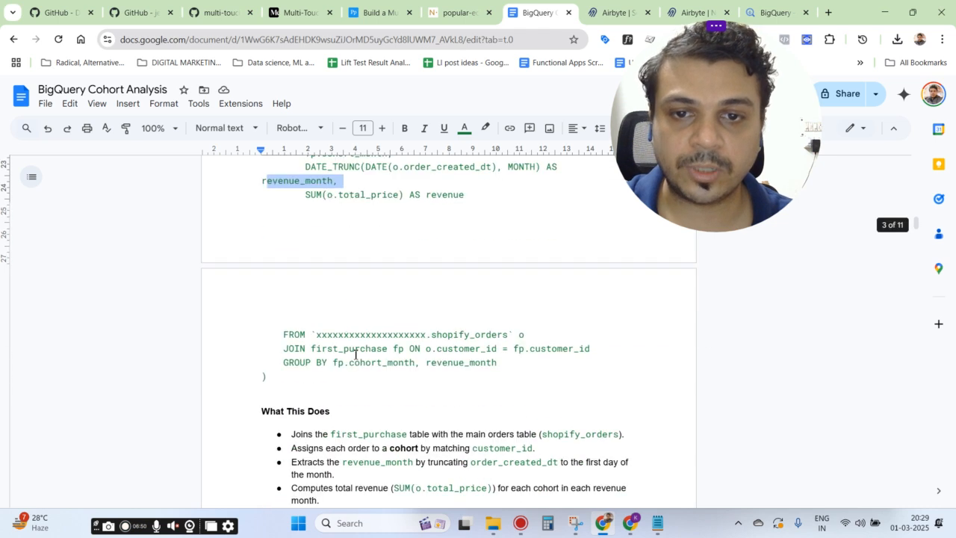
pyautogui.moveTo(510, 334); pyautogui.dragTo(529, 335)
pyautogui.click(512, 333)
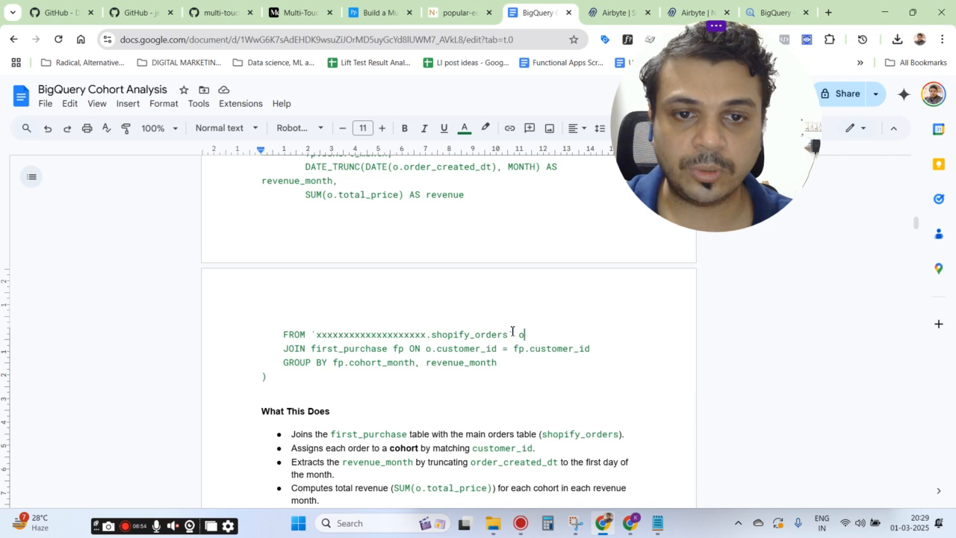
pyautogui.scroll(1, 428, 231)
pyautogui.doubleClick(327, 261)
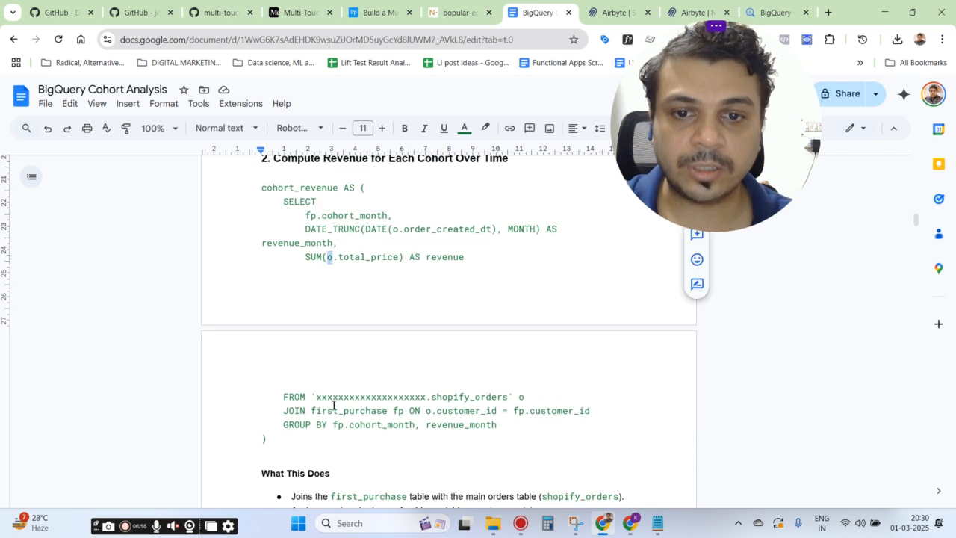
# Highlight the shopify_orders source table and the o.total_price revenue expression that draws on it in the cohort_revenue query
pyautogui.moveTo(307, 397); pyautogui.dragTo(524, 397)
pyautogui.moveTo(327, 260); pyautogui.dragTo(471, 258)
pyautogui.scroll(-1, 384, 297)
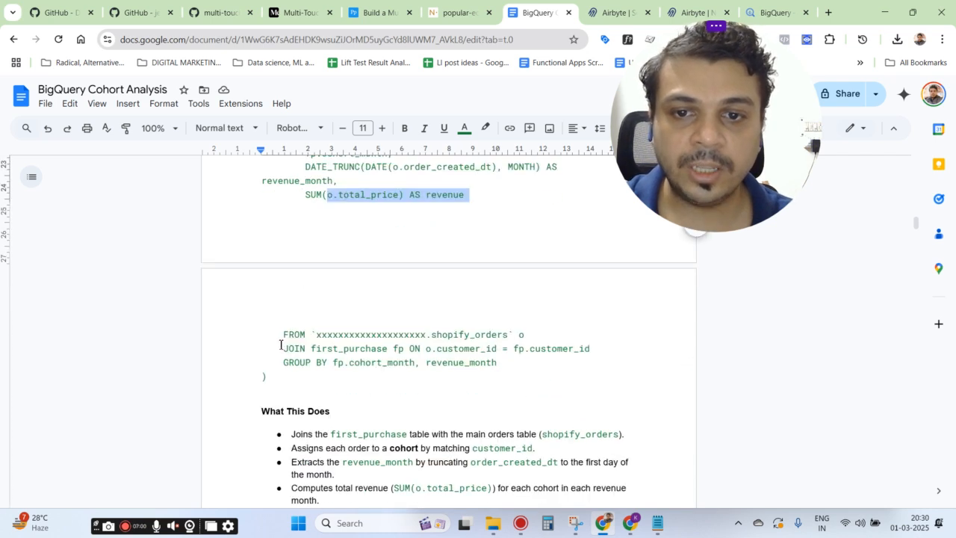
# Examine how cohort_revenue joins first_purchase on customer_id and groups by cohort_month and revenue_month
pyautogui.moveTo(282, 351); pyautogui.dragTo(502, 349)
pyautogui.click(448, 349)
pyautogui.moveTo(590, 349); pyautogui.dragTo(536, 367)
pyautogui.click(424, 349)
pyautogui.moveTo(316, 363); pyautogui.dragTo(515, 366)
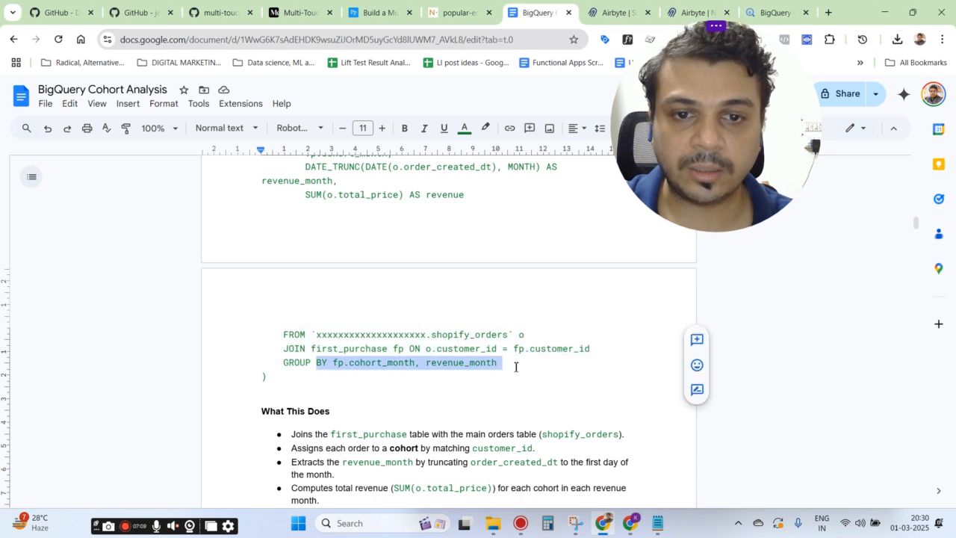
# Read the cohort_revenue explanation and example output, highlighting the bullet about joining first_purchase with shopify_orders
pyautogui.scroll(-3, 435, 366)
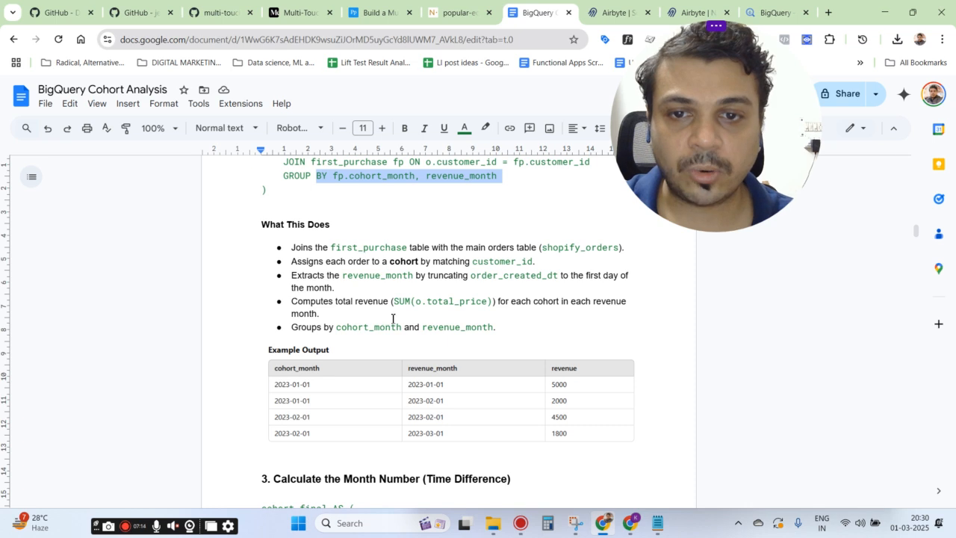
pyautogui.scroll(-1, 309, 394)
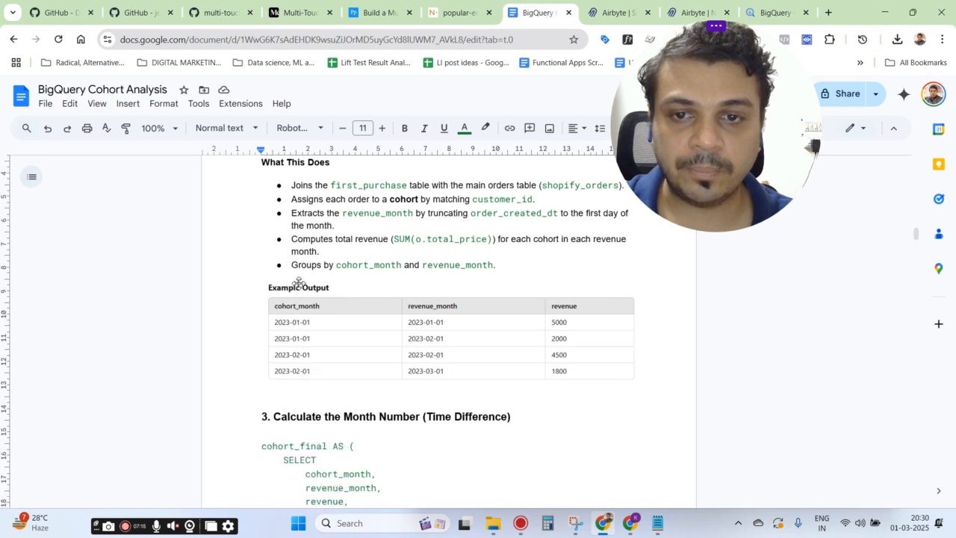
pyautogui.scroll(1, 362, 358)
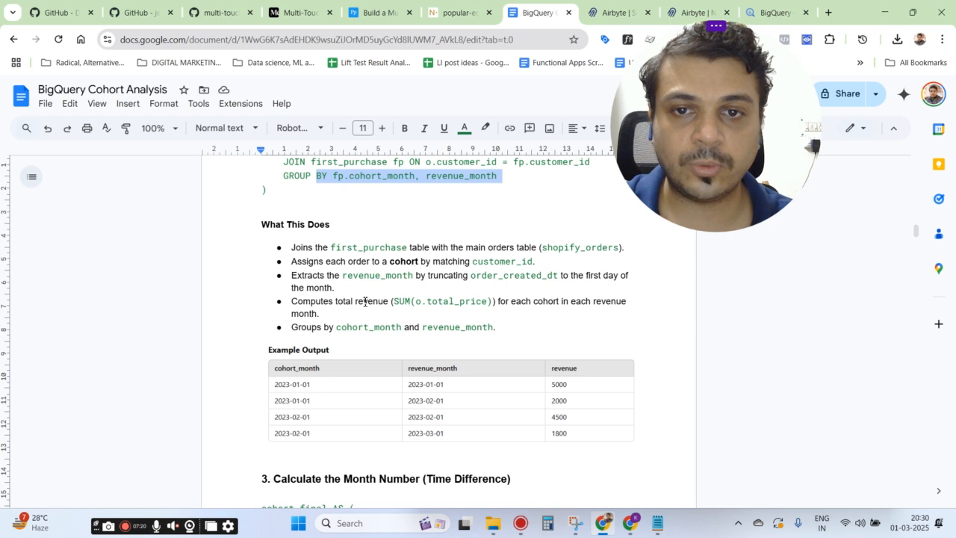
pyautogui.scroll(3, 365, 301)
pyautogui.scroll(-2, 342, 333)
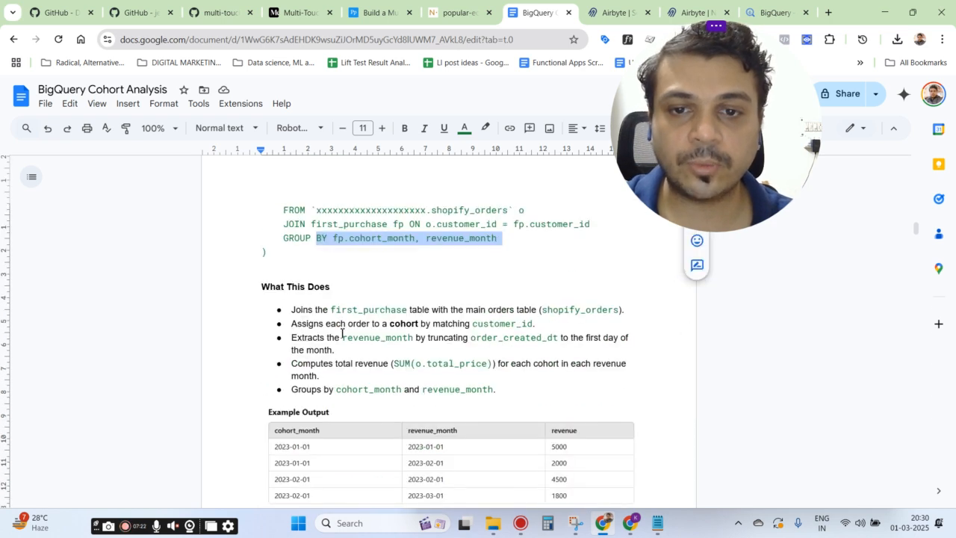
pyautogui.scroll(-1, 319, 329)
pyautogui.click(333, 247)
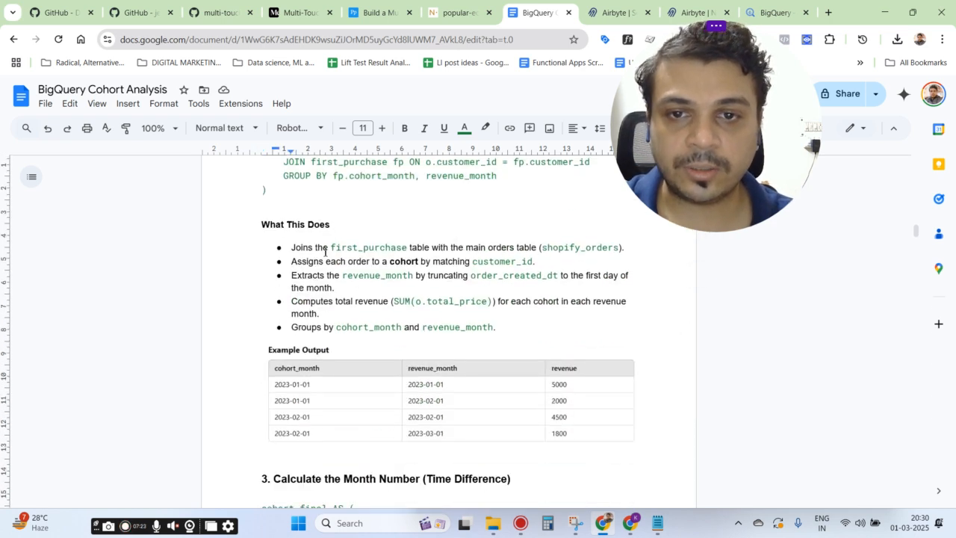
pyautogui.moveTo(317, 247); pyautogui.dragTo(489, 247)
pyautogui.click(488, 248)
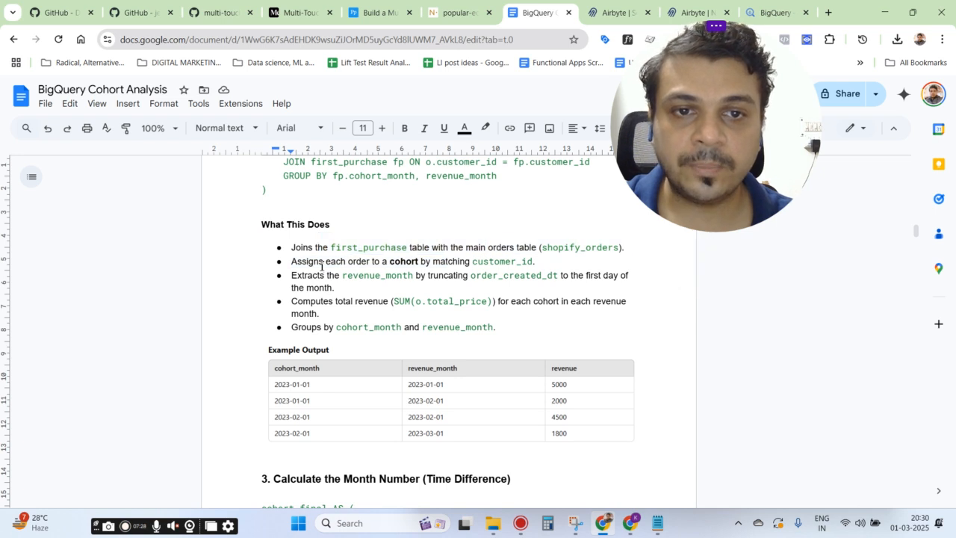
# Revisit the first_purchase query and its explanation, and return to the cohort_revenue explanation
pyautogui.scroll(10, 319, 250)
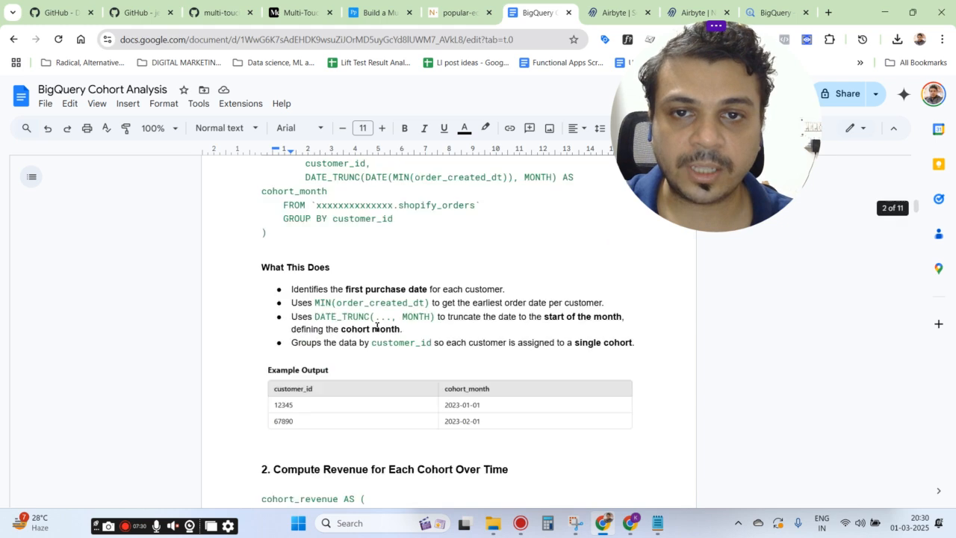
pyautogui.scroll(-2, 295, 343)
pyautogui.scroll(-8, 335, 324)
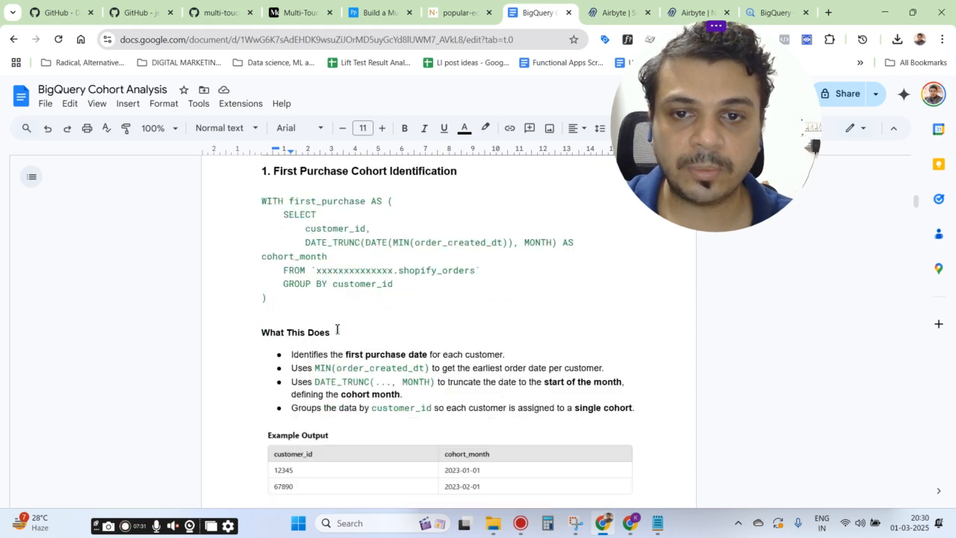
pyautogui.scroll(-3, 362, 318)
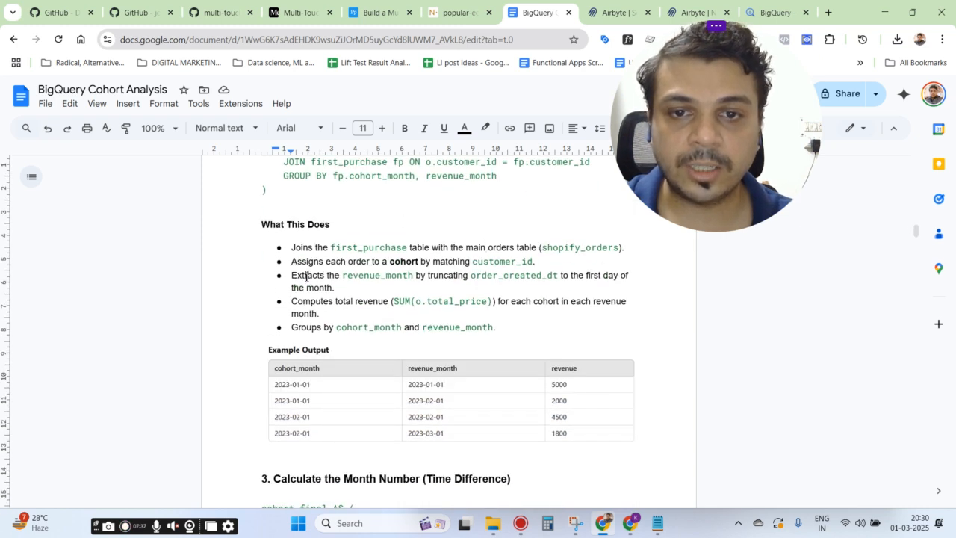
# Highlight the cohort_revenue bullets on extracting revenue_month, computing total revenue and grouping by month
pyautogui.moveTo(292, 276); pyautogui.dragTo(512, 333)
pyautogui.click(346, 305)
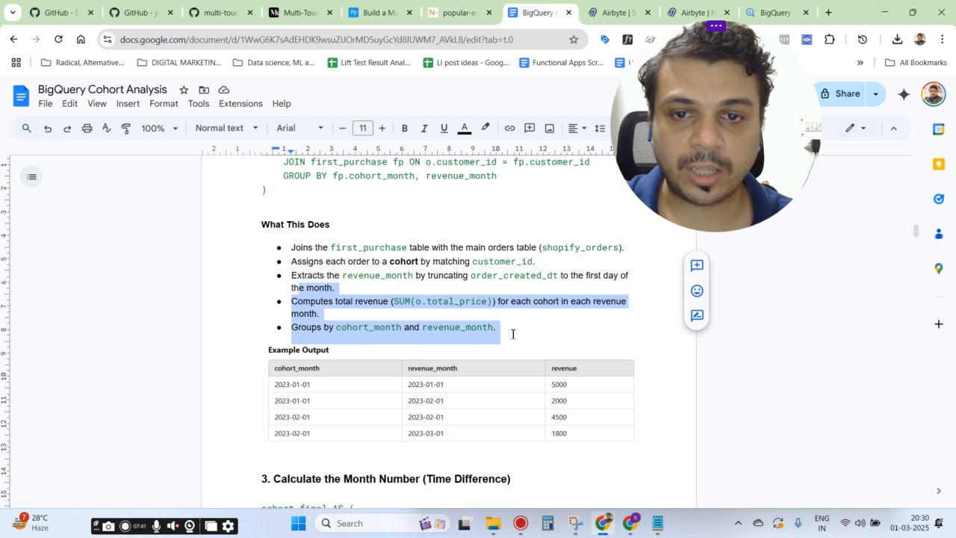
pyautogui.click(334, 314)
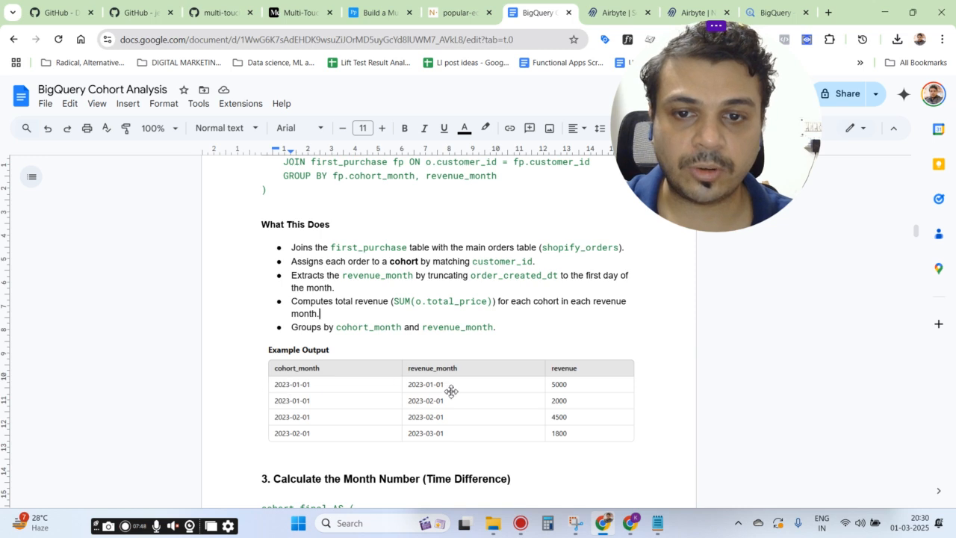
# Examine the cohort_final query in section 3, highlighting the DATE_DIFF expression and its month_number alias
pyautogui.scroll(-3, 448, 392)
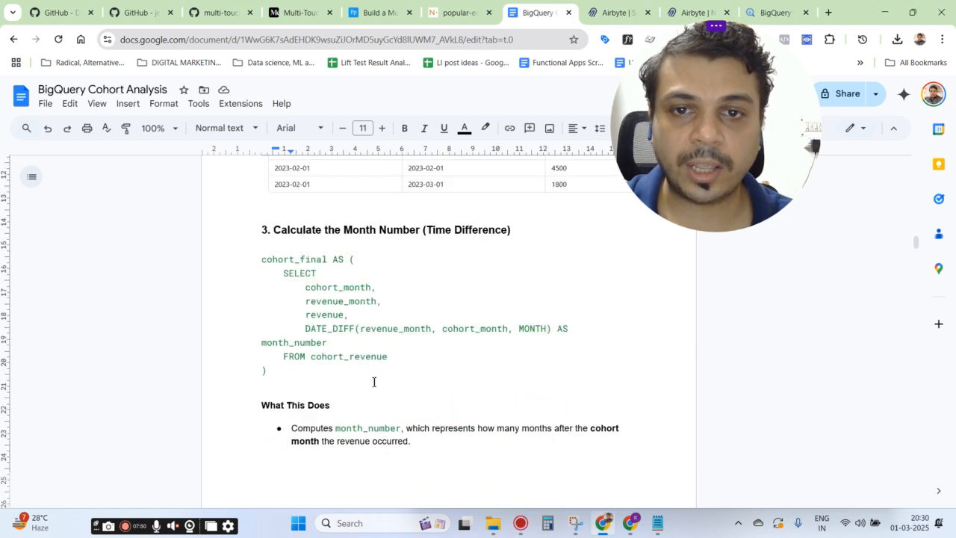
pyautogui.scroll(-1, 359, 322)
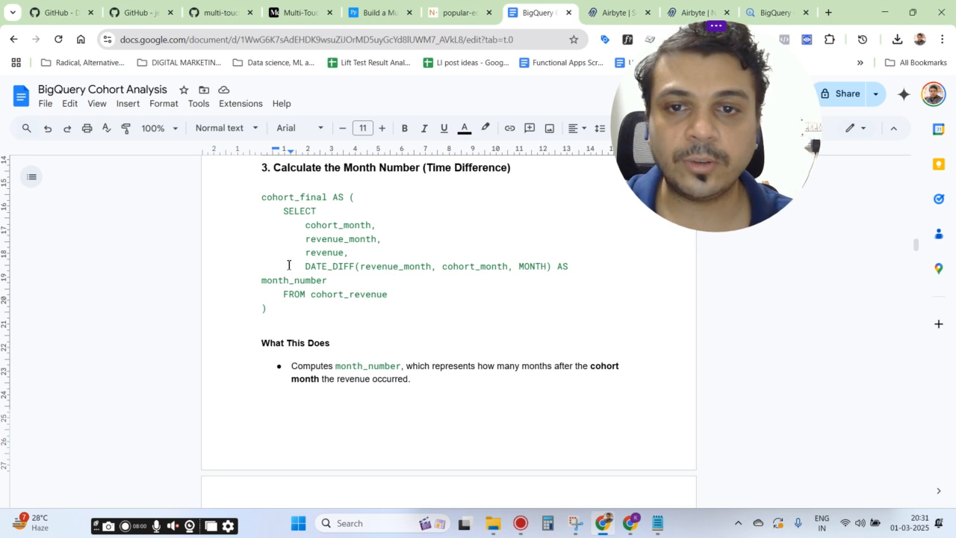
pyautogui.moveTo(307, 266); pyautogui.dragTo(560, 267)
pyautogui.click(368, 268)
pyautogui.click(530, 269)
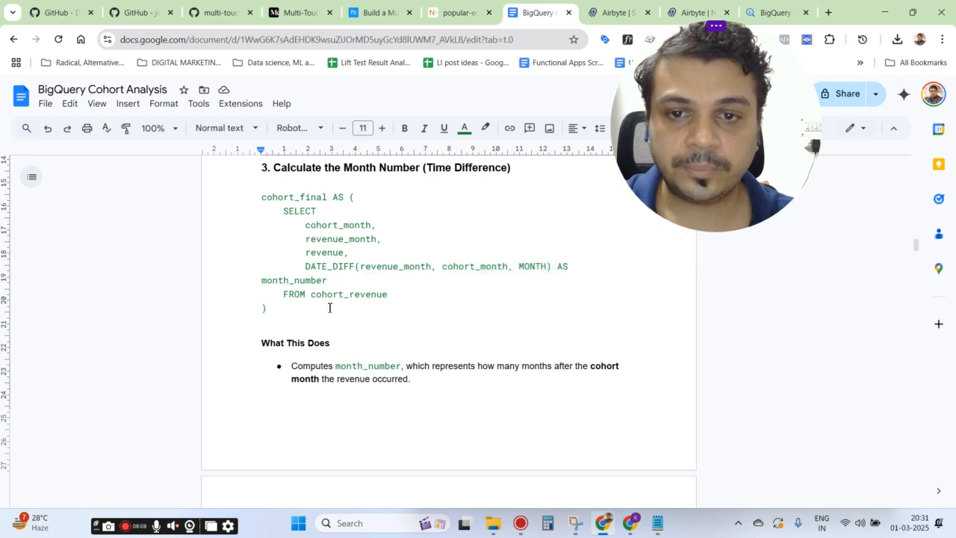
pyautogui.moveTo(350, 252); pyautogui.dragTo(533, 286)
pyautogui.click(261, 282)
pyautogui.moveTo(262, 282); pyautogui.dragTo(331, 282)
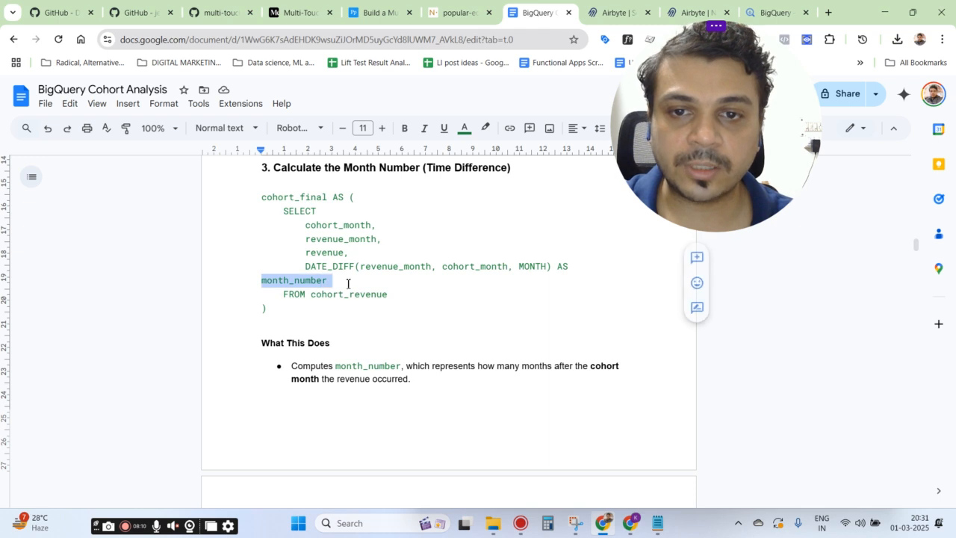
# Review the explanation of the cohort_final query and its example output with the month_number column
pyautogui.scroll(-1, 488, 271)
pyautogui.scroll(-2, 487, 271)
pyautogui.scroll(3, 486, 273)
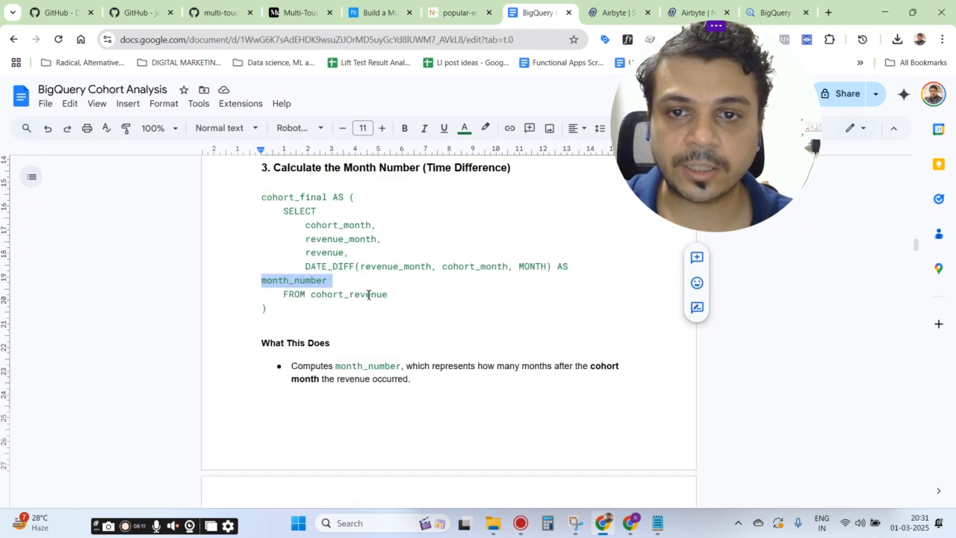
pyautogui.scroll(-3, 369, 294)
pyautogui.scroll(-4, 368, 295)
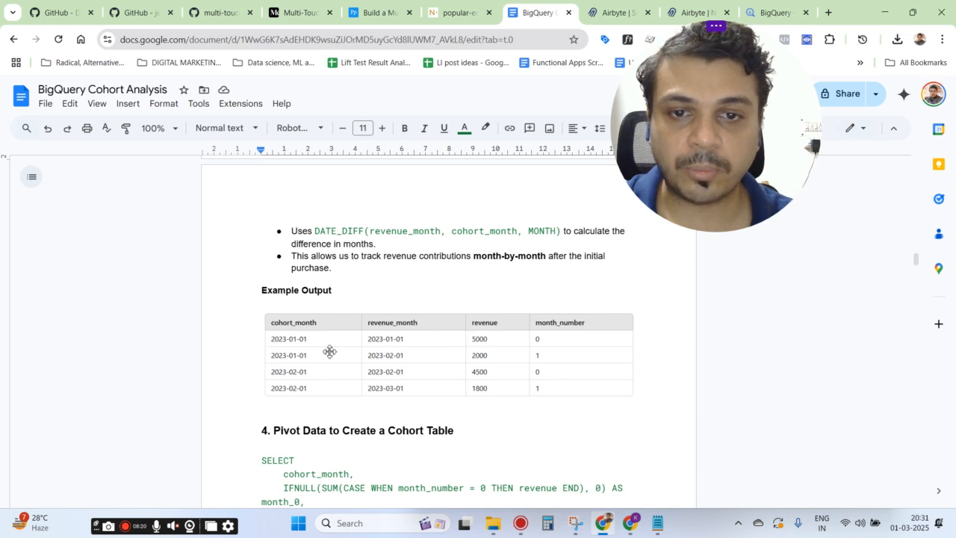
# Highlight the heading "4. Pivot Data to Create a Cohort Table" and compare its query with the preceding example output
pyautogui.scroll(-4, 288, 356)
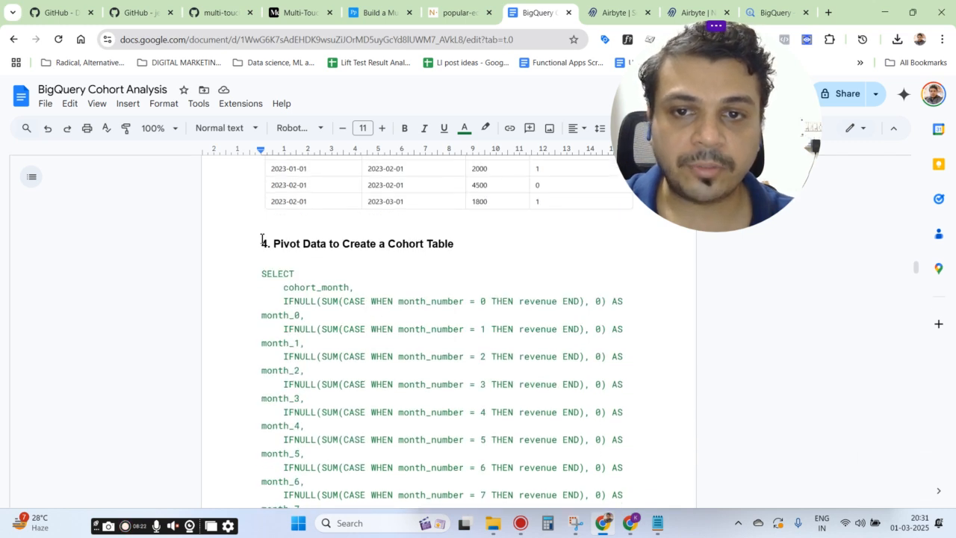
pyautogui.moveTo(263, 240); pyautogui.dragTo(454, 245)
pyautogui.click(488, 267)
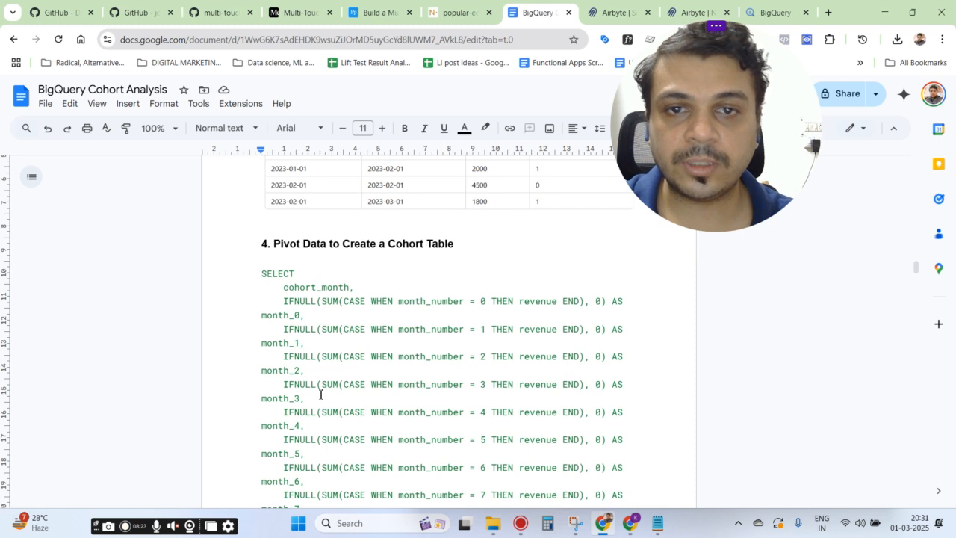
pyautogui.scroll(1, 459, 283)
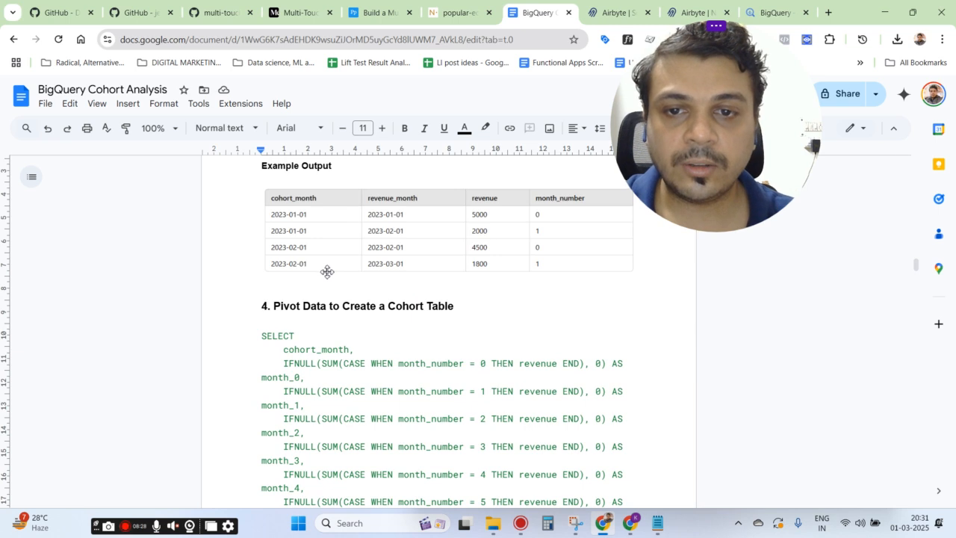
pyautogui.scroll(-1, 362, 287)
pyautogui.scroll(-1, 360, 286)
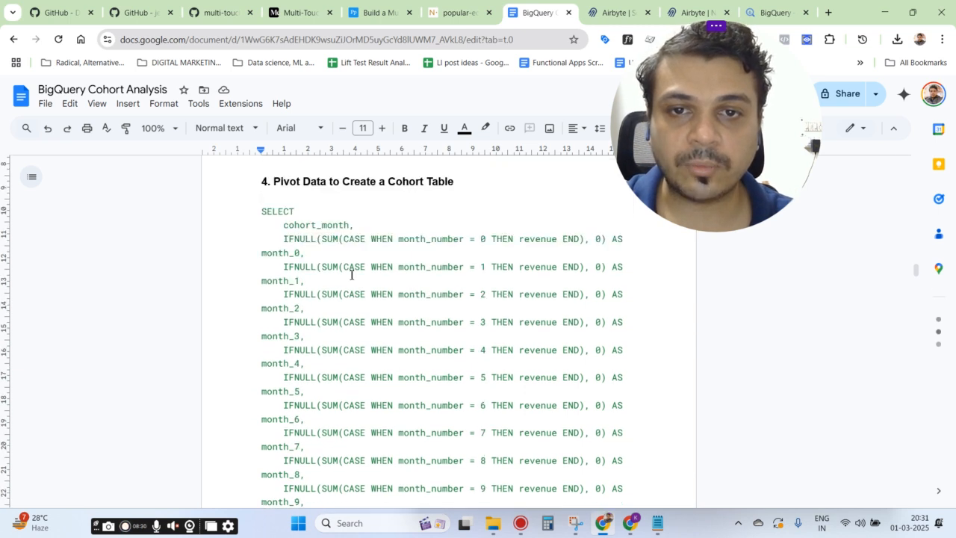
# Highlight the WHEN month_number = 0 condition of the pivot query and match it to the month_number column in the example output
pyautogui.moveTo(286, 239); pyautogui.dragTo(486, 239)
pyautogui.click(415, 239)
pyautogui.scroll(3, 486, 269)
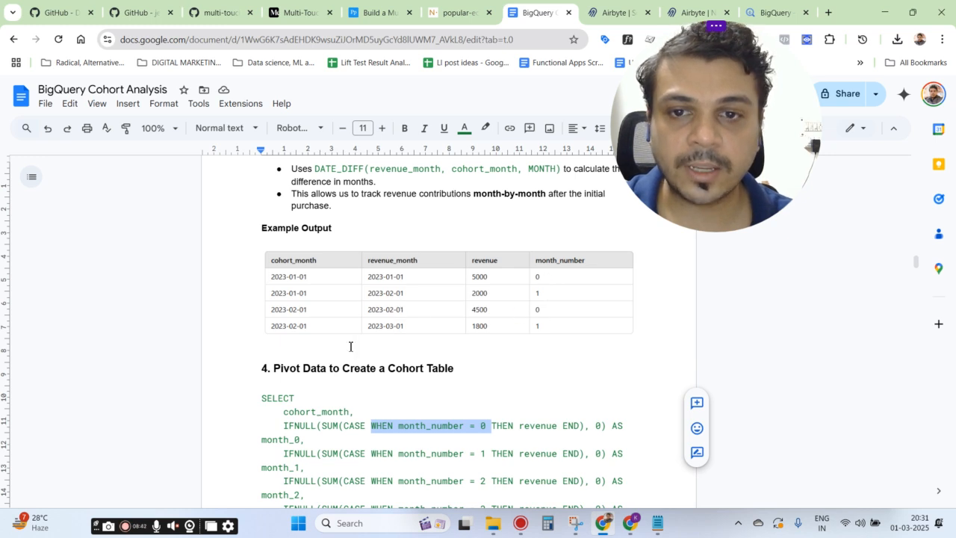
pyautogui.scroll(-3, 358, 329)
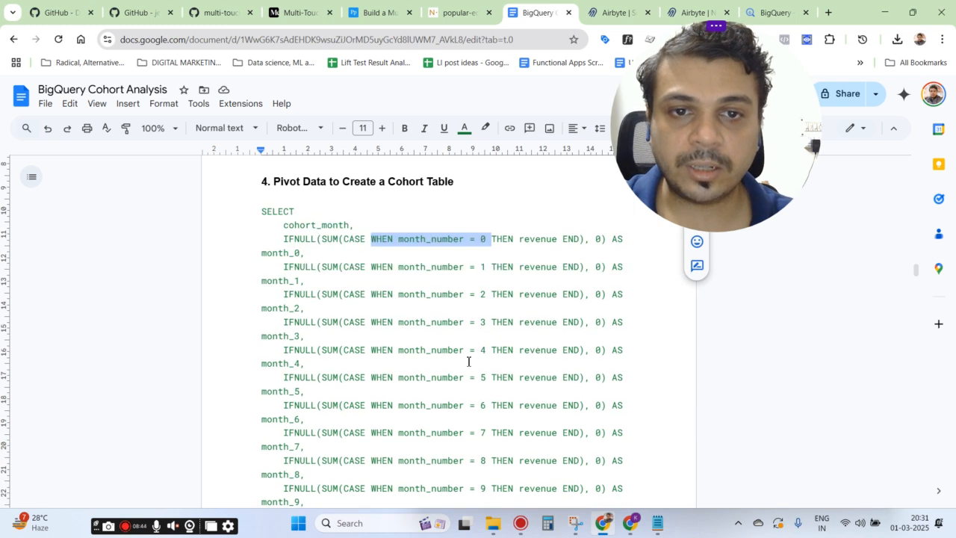
# Look over the pivot query's opening SELECT lines, highlighting the repeated IFNULL(SUM(CASE WHEN ...)) month columns
pyautogui.moveTo(270, 214); pyautogui.dragTo(546, 306)
pyautogui.doubleClick(546, 306)
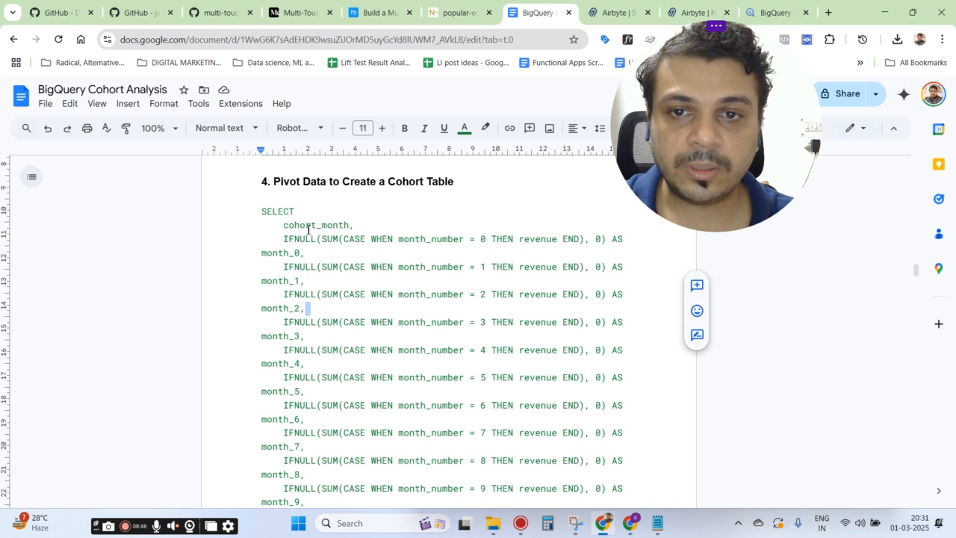
pyautogui.scroll(-2, 304, 227)
pyautogui.scroll(3, 320, 397)
pyautogui.moveTo(284, 290); pyautogui.dragTo(305, 398)
pyautogui.click(306, 342)
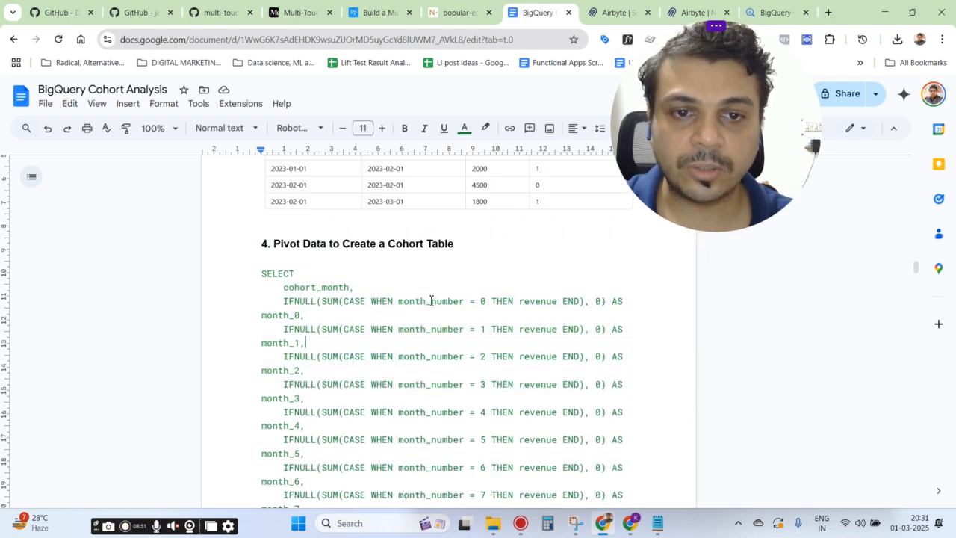
# Trace the SUM(CASE WHEN month_number = 0) expression back to the revenue rows of the section 3 example output
pyautogui.moveTo(323, 300); pyautogui.dragTo(493, 301)
pyautogui.click(487, 301)
pyautogui.click(540, 315)
pyautogui.scroll(2, 531, 272)
pyautogui.scroll(-3, 546, 345)
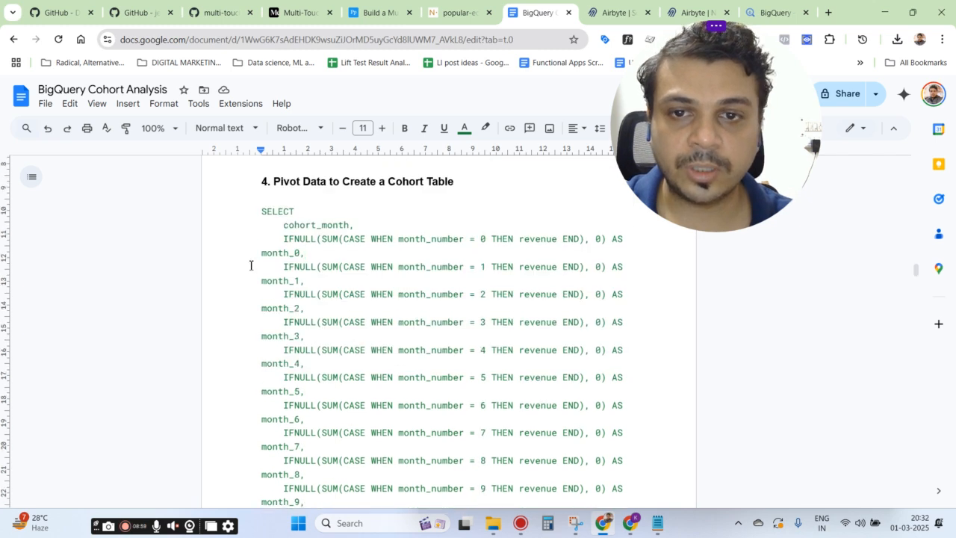
# Follow the pivot query's column aliases from month_0 to month_11, down to its FROM cohort_final clause
pyautogui.doubleClick(289, 257)
pyautogui.scroll(-5, 448, 363)
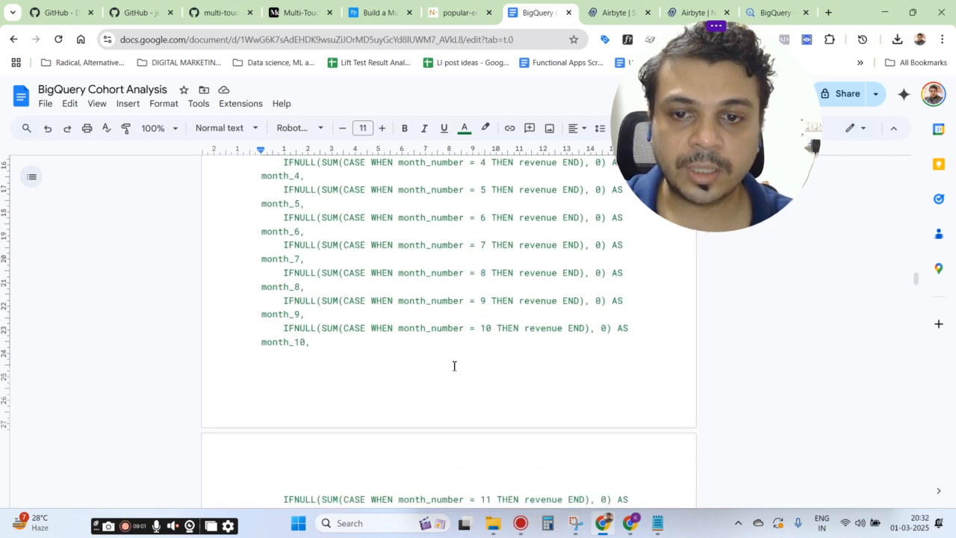
pyautogui.scroll(-2, 431, 355)
pyautogui.moveTo(283, 251)
pyautogui.mouseDown()
pyautogui.moveTo(358, 263)
pyautogui.moveTo(290, 251)
pyautogui.mouseUp()
pyautogui.click(361, 298)
pyautogui.click(357, 270)
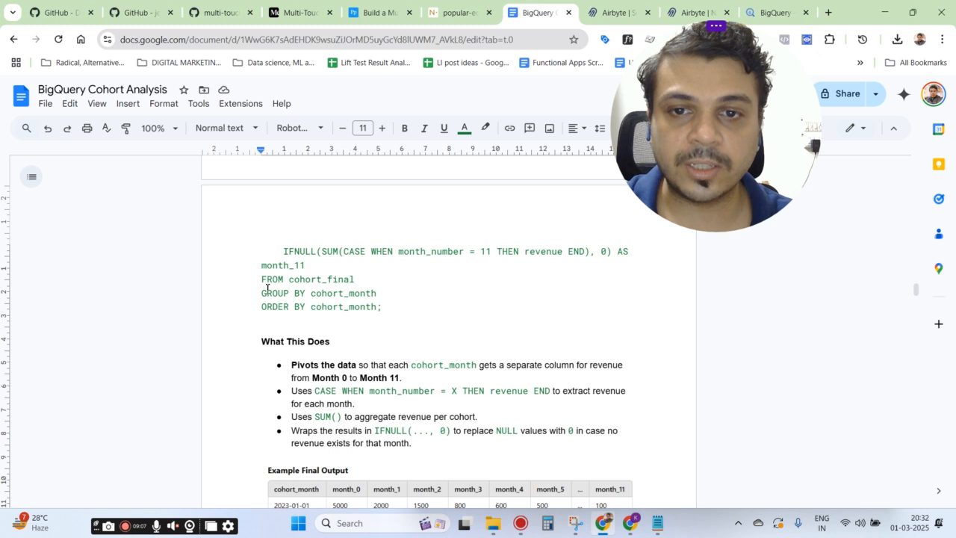
# Review the complete pivot query alongside its explanation, the Example Final Output table and the Final Summary
pyautogui.scroll(10, 287, 280)
pyautogui.scroll(-10, 365, 269)
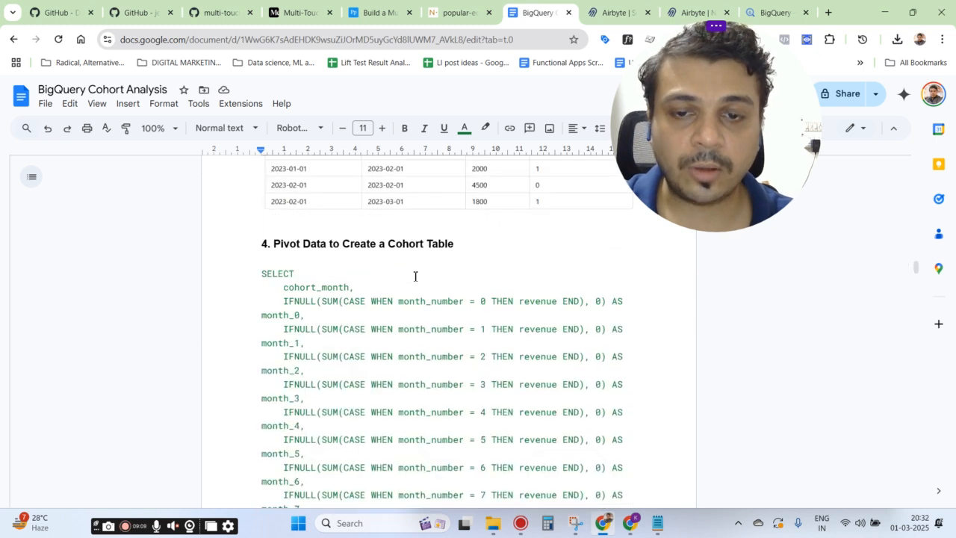
pyautogui.scroll(-5, 415, 280)
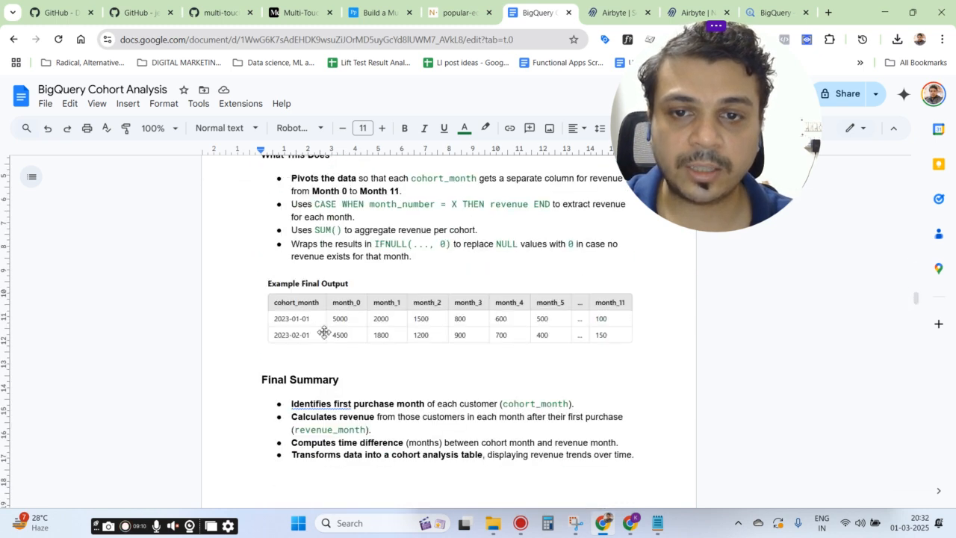
pyautogui.scroll(4, 343, 312)
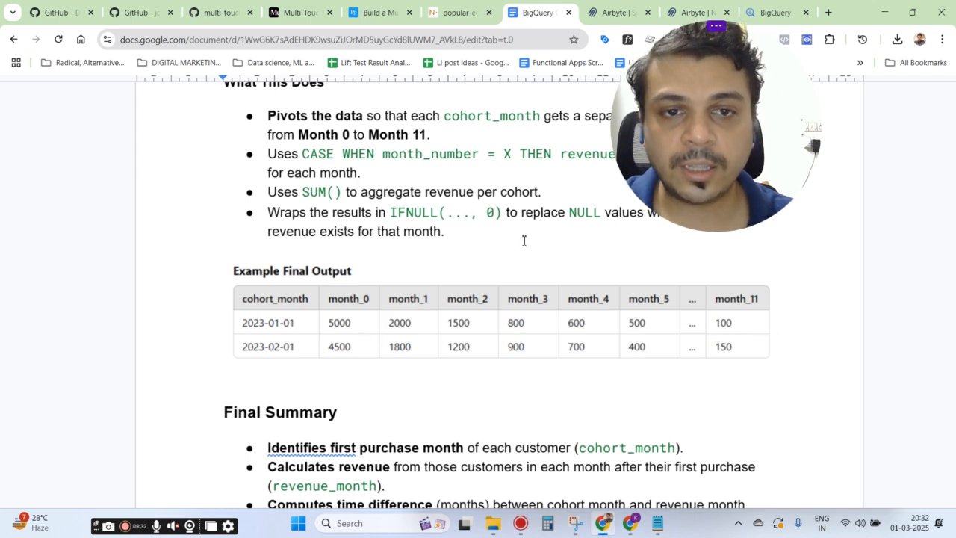
pyautogui.scroll(-5, 399, 348)
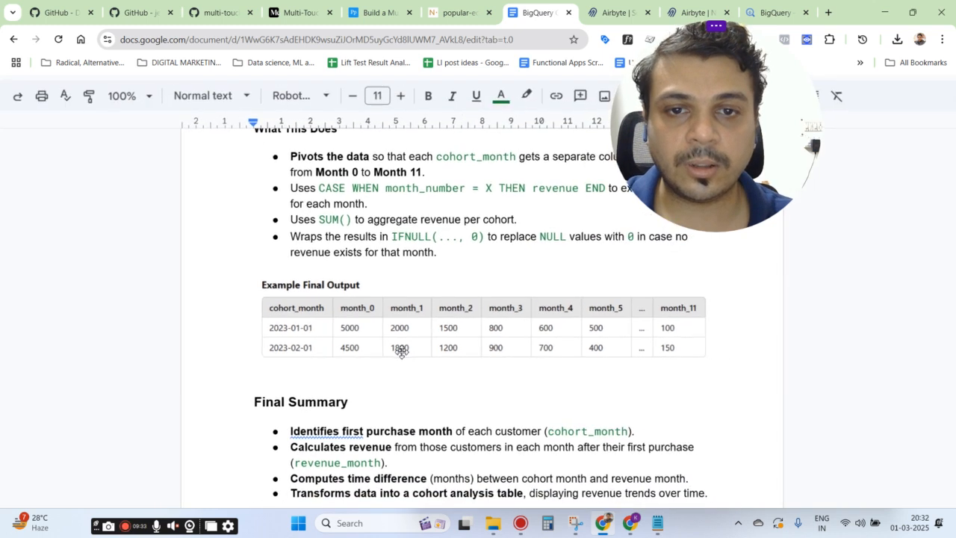
pyautogui.scroll(15, 346, 328)
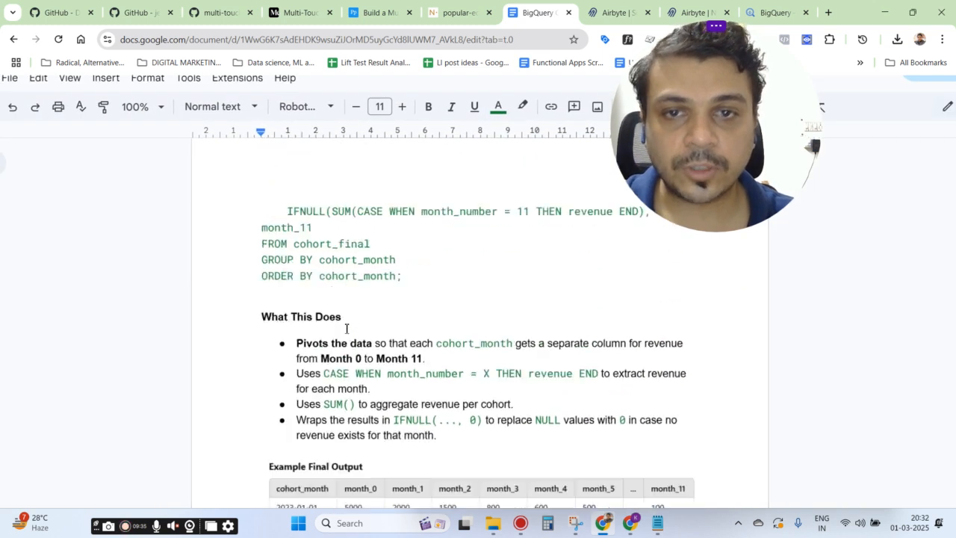
# Recap the revenue cohort query from the cohort_revenue join through the month number and pivot sections to the Final Summary
pyautogui.scroll(3, 346, 329)
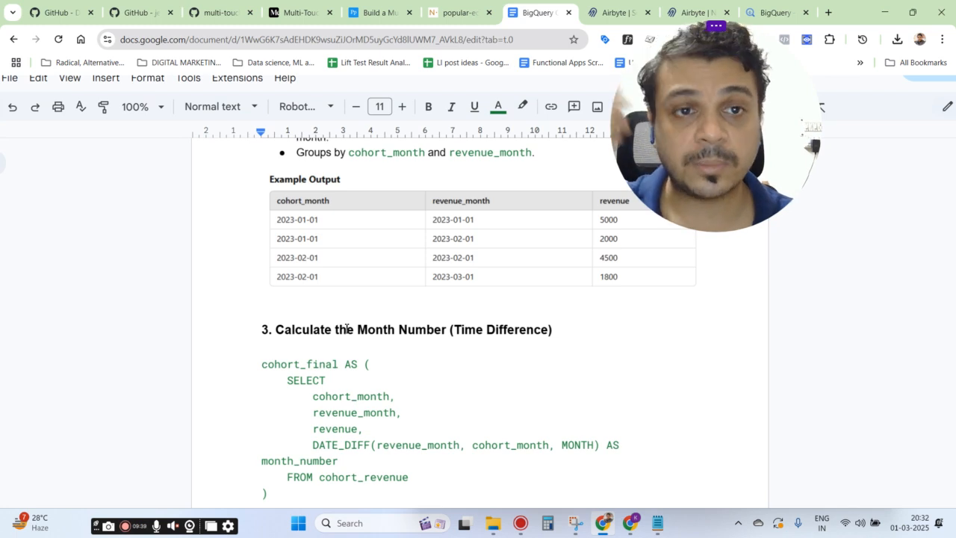
pyautogui.scroll(6, 347, 329)
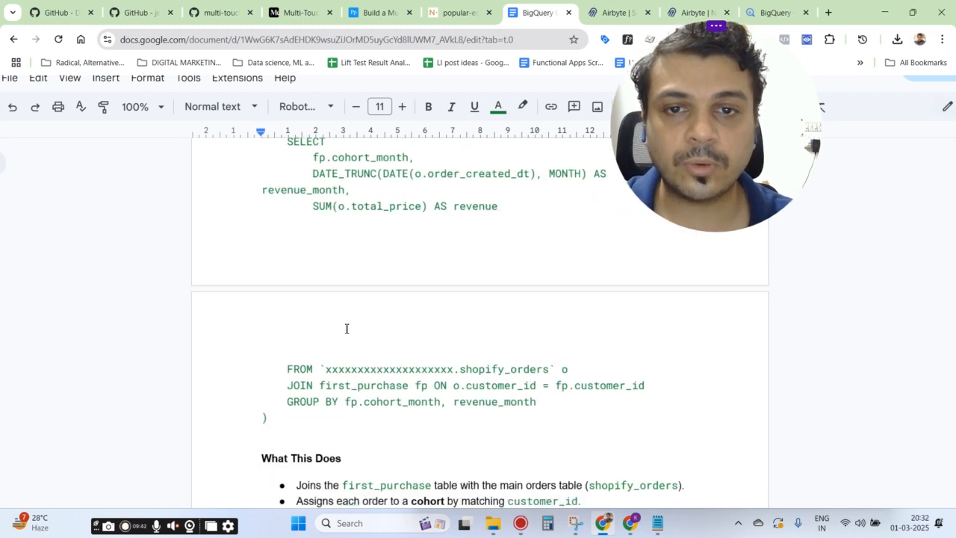
pyautogui.scroll(-12, 346, 329)
pyautogui.scroll(-3, 346, 330)
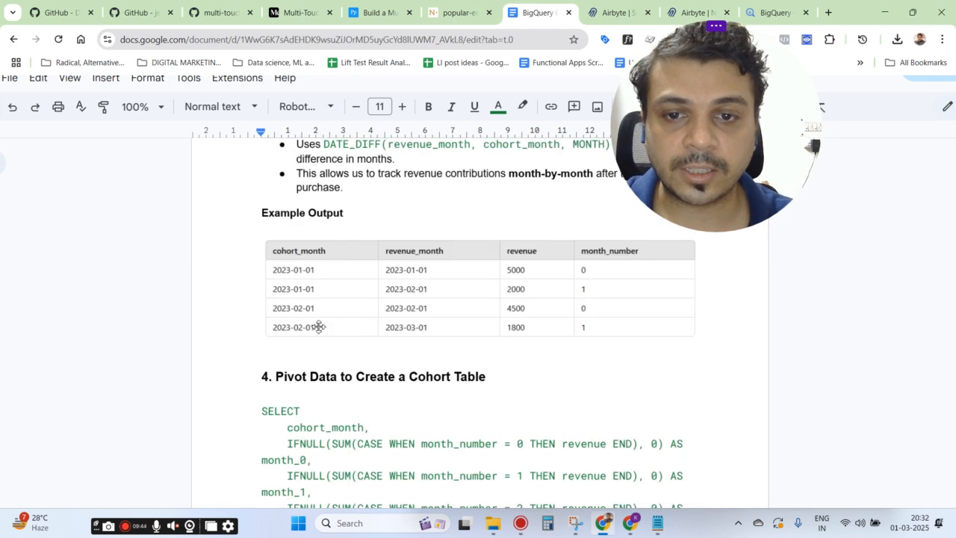
pyautogui.scroll(-14, 341, 331)
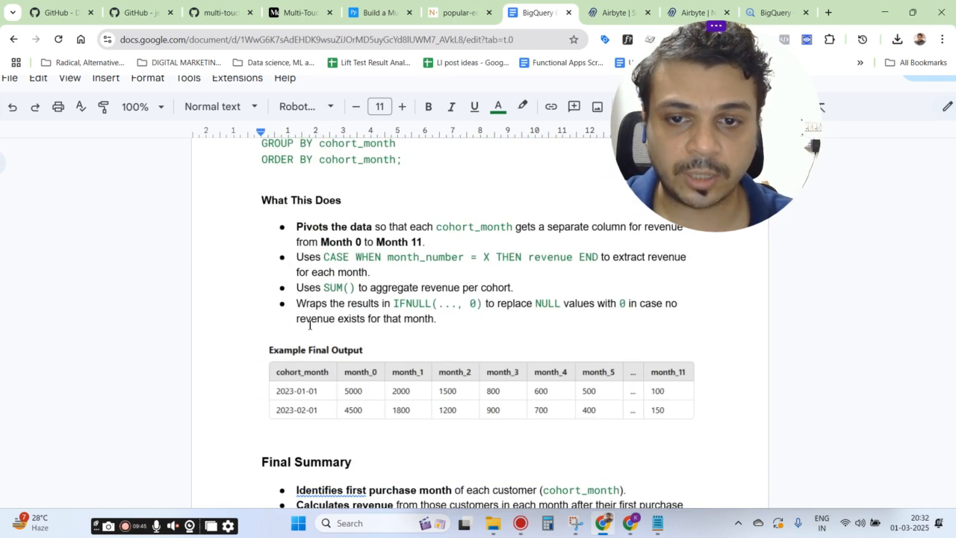
pyautogui.scroll(-5, 309, 324)
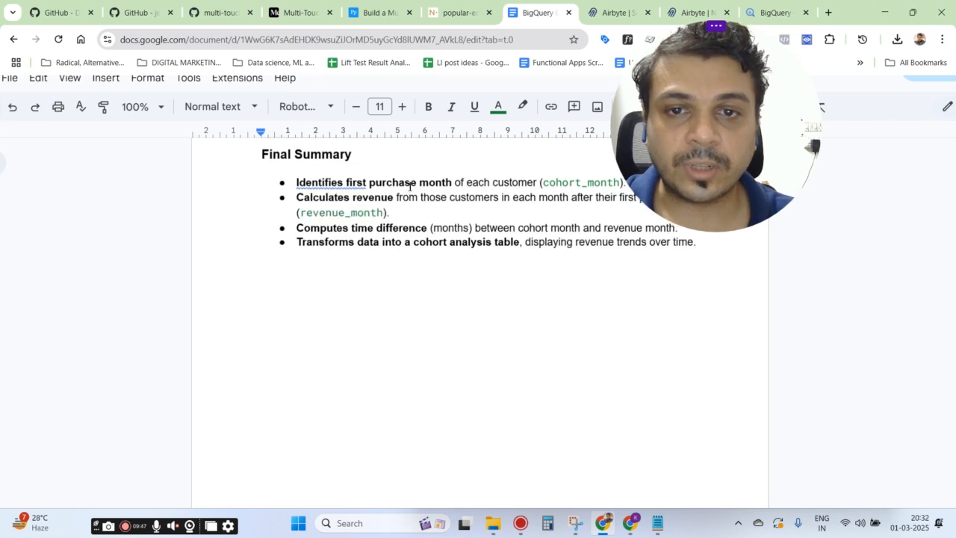
pyautogui.scroll(2, 440, 364)
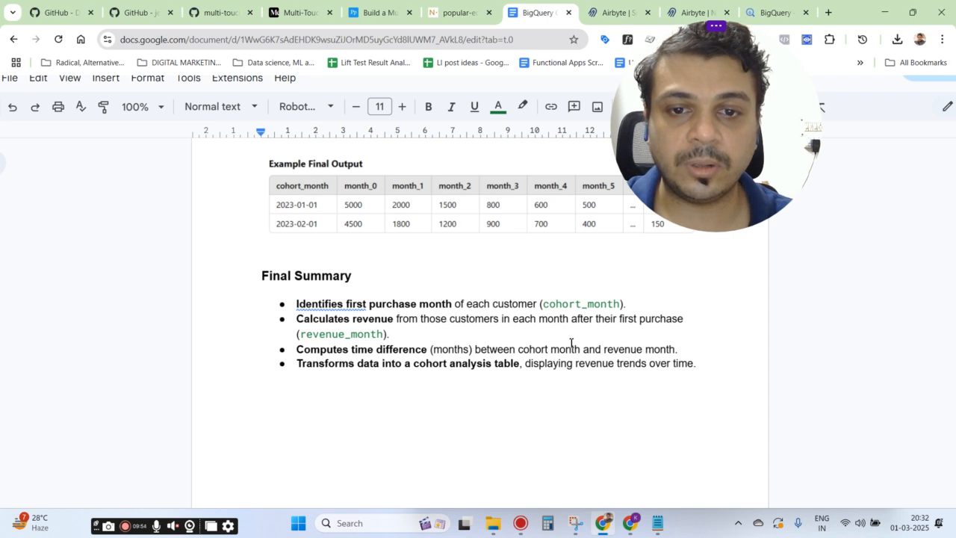
# Read the cohort retention analysis introduction, highlighting its description, and continue to the Calculate Active Customers per Month section
pyautogui.scroll(15, 560, 351)
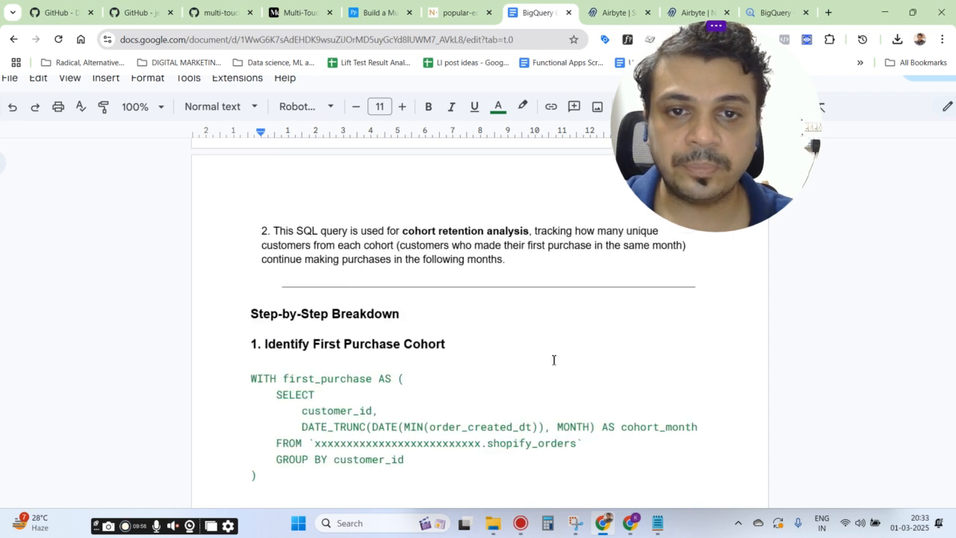
pyautogui.moveTo(400, 228); pyautogui.dragTo(549, 247)
pyautogui.click(571, 271)
pyautogui.scroll(-2, 569, 274)
pyautogui.scroll(-20, 555, 309)
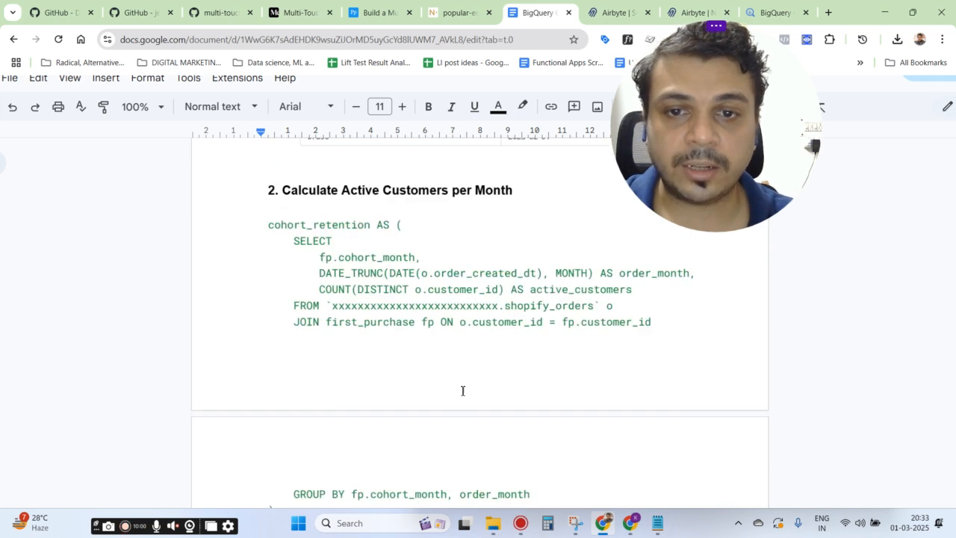
# Examine the retention query's Example Final Output and the table contrasting the revenue and retention cohort queries
pyautogui.scroll(-10, 465, 404)
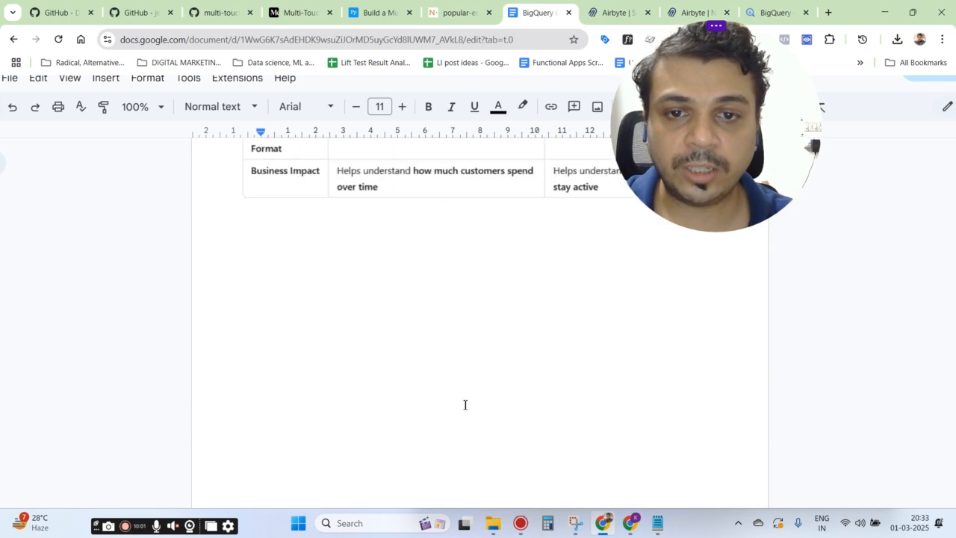
pyautogui.scroll(1, 299, 306)
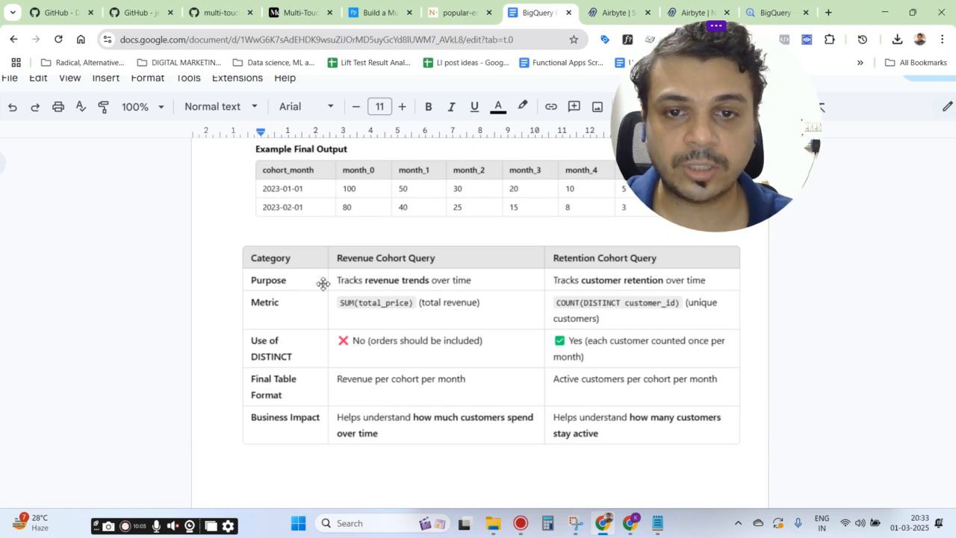
pyautogui.scroll(1, 239, 288)
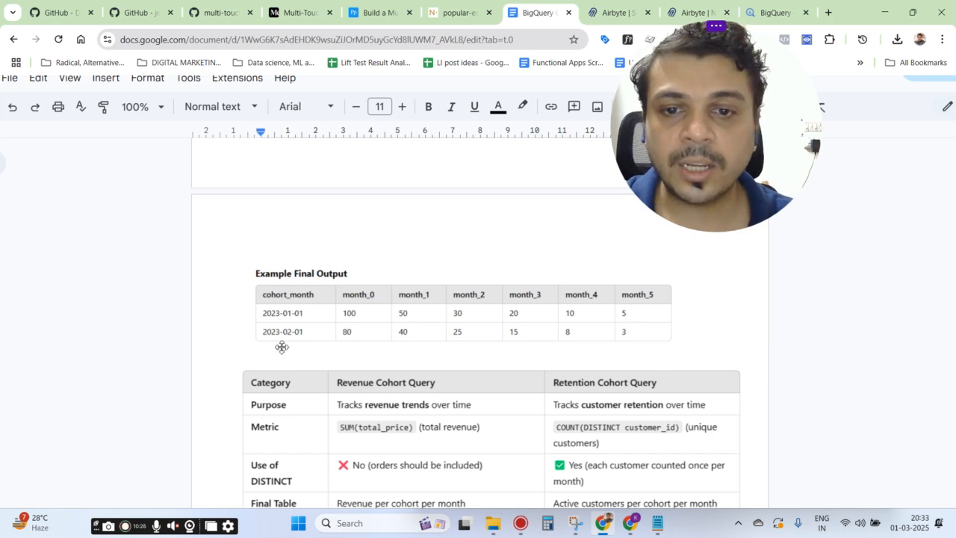
# Go over the retention pivot query's active_customers columns from month_0 to month_5, highlighting them in the SELECT statement
pyautogui.scroll(10, 350, 347)
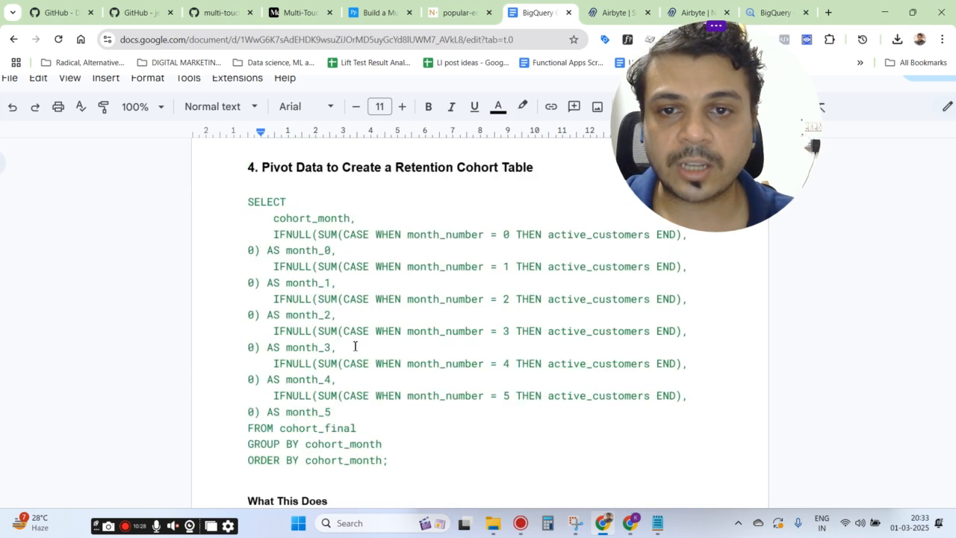
pyautogui.scroll(-1, 334, 331)
pyautogui.moveTo(332, 407); pyautogui.dragTo(233, 195)
pyautogui.click(388, 390)
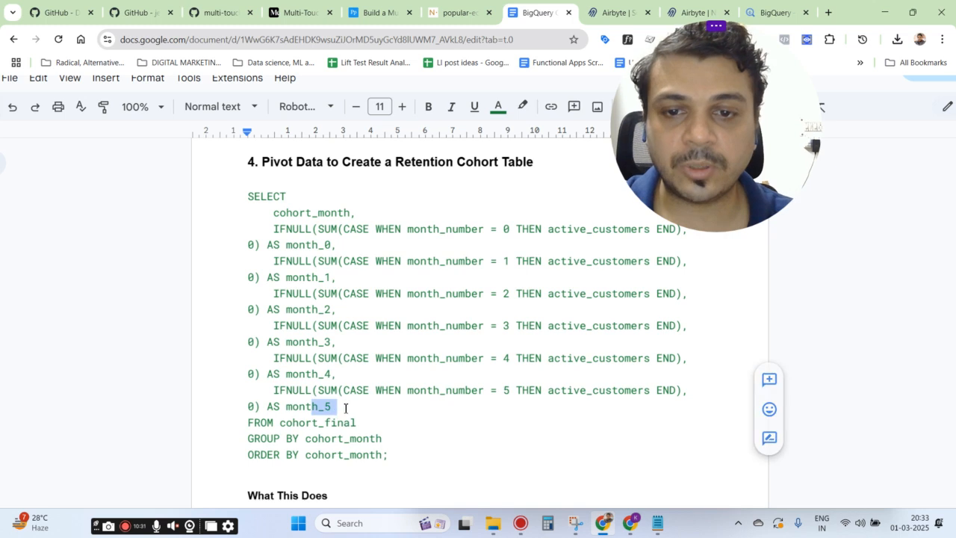
# Trace the retention query back through the month number calculation and highlight COUNT(DISTINCT o.customer_id) in the active customers explanation
pyautogui.scroll(7, 348, 399)
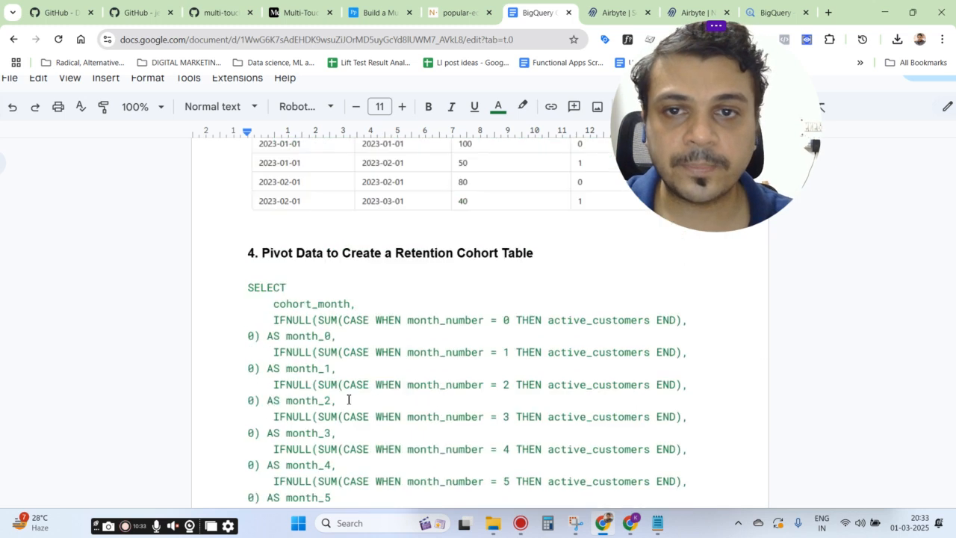
pyautogui.scroll(3, 348, 399)
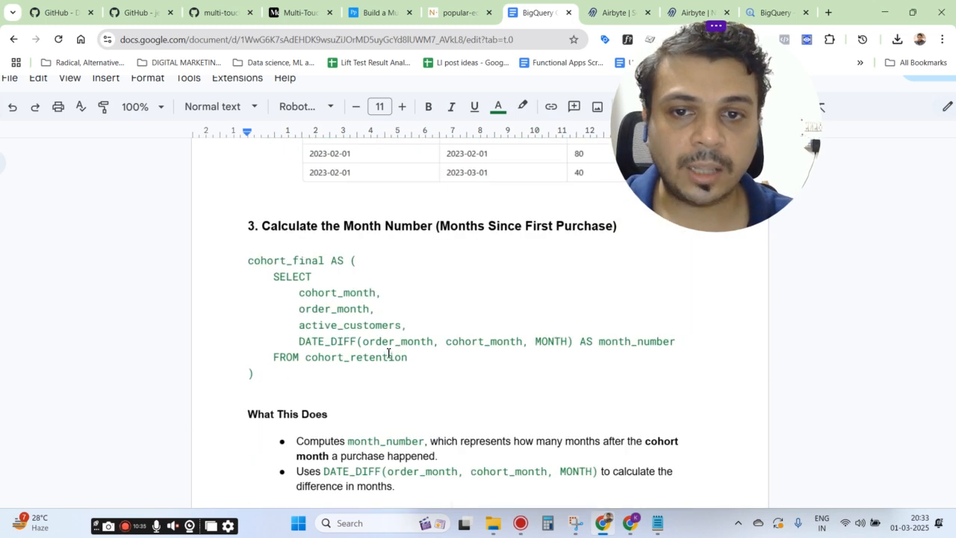
pyautogui.scroll(3, 365, 370)
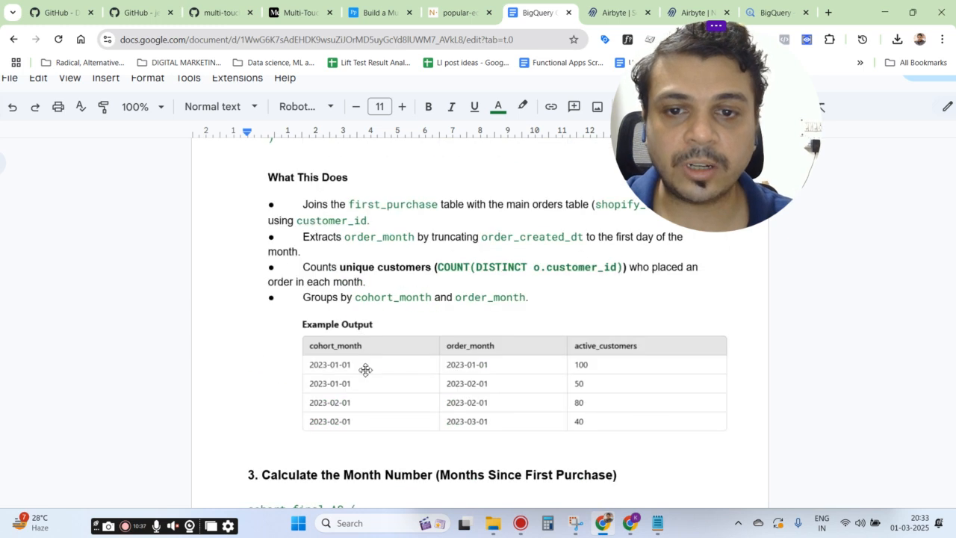
pyautogui.moveTo(419, 267); pyautogui.dragTo(652, 267)
pyautogui.click(542, 267)
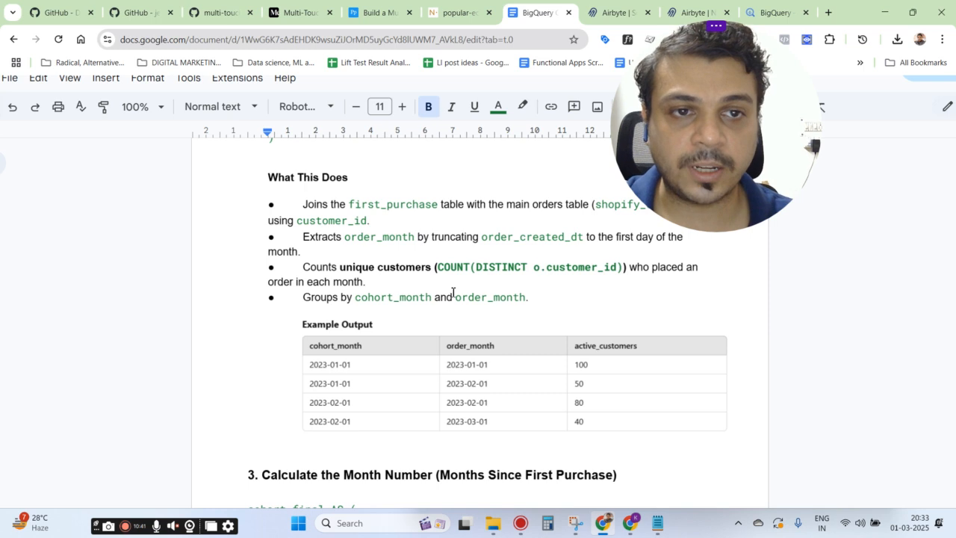
# Compare the revenue and retention cohort queries by purpose, metric, use of DISTINCT, final table format and business impact
pyautogui.scroll(-15, 402, 299)
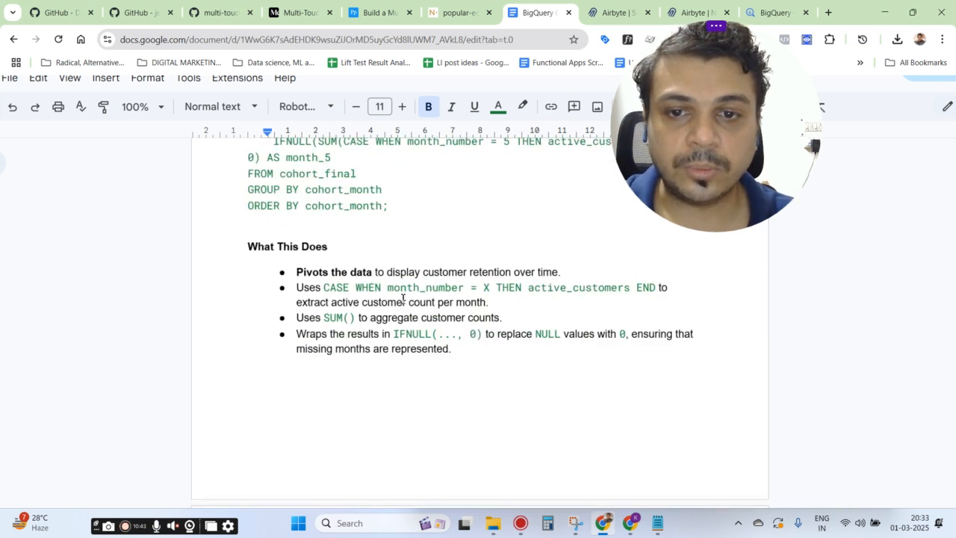
pyautogui.scroll(-1, 402, 295)
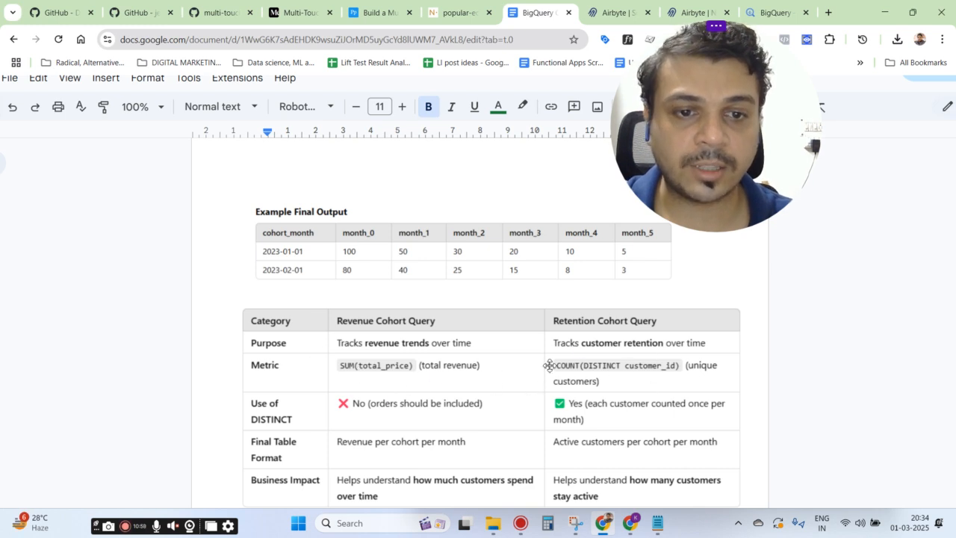
pyautogui.scroll(-1, 310, 395)
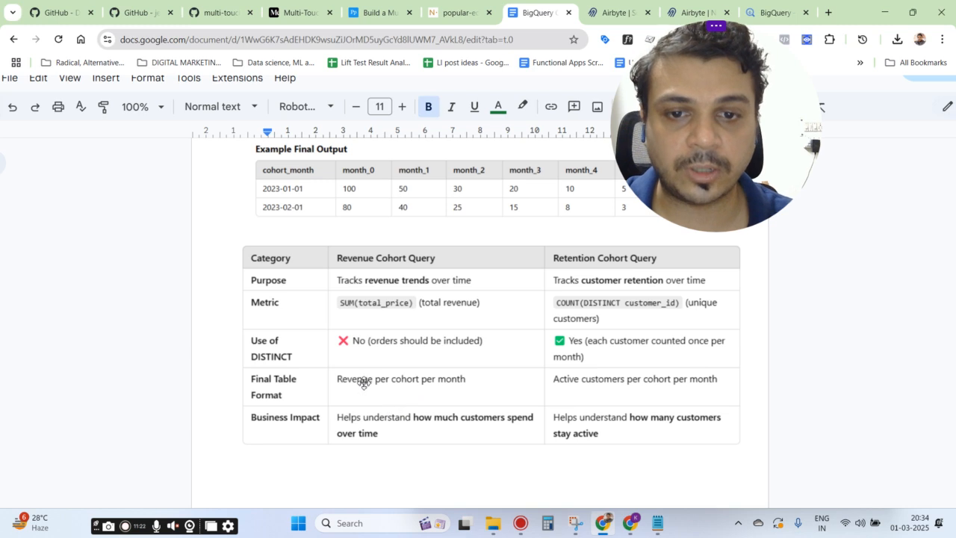
pyautogui.scroll(15, 364, 383)
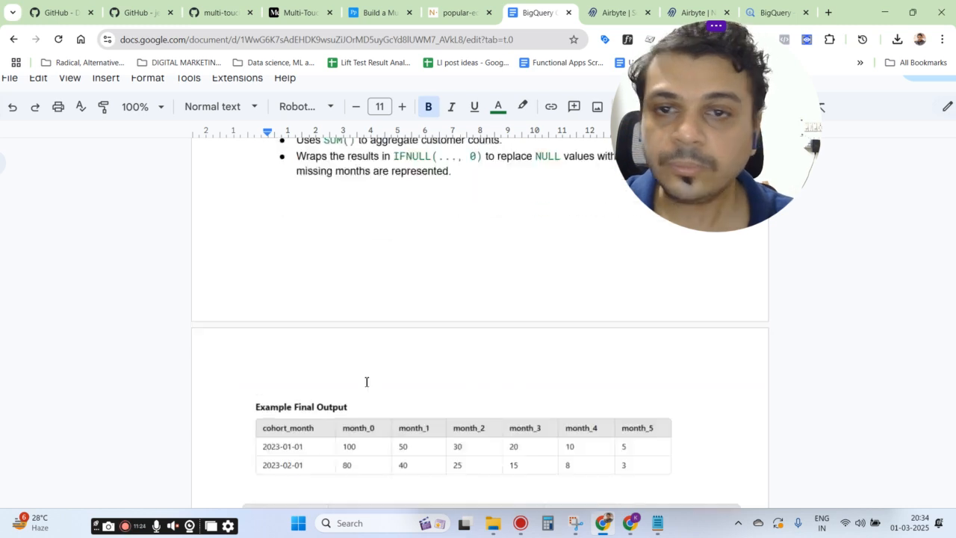
pyautogui.scroll(5, 365, 381)
pyautogui.scroll(-20, 363, 380)
pyautogui.scroll(-15, 356, 383)
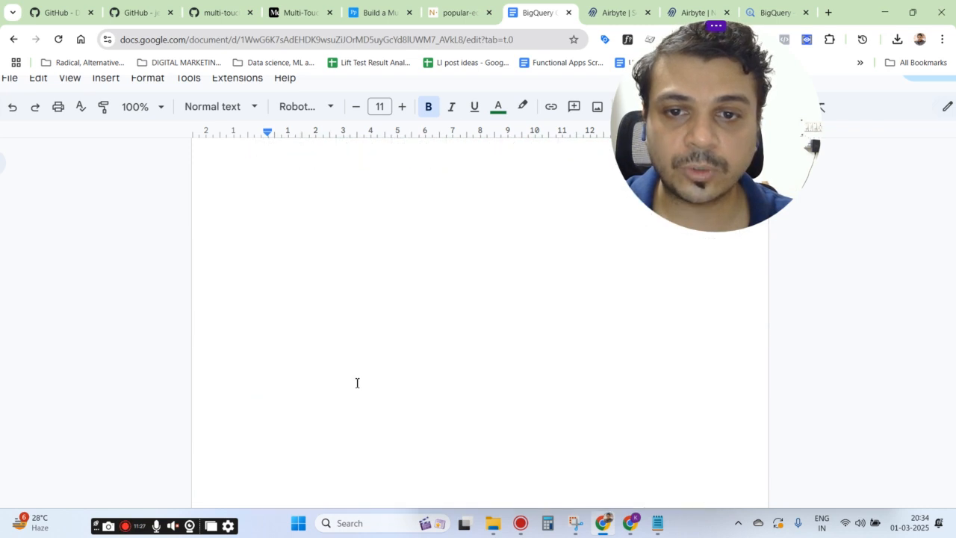
pyautogui.scroll(15, 358, 381)
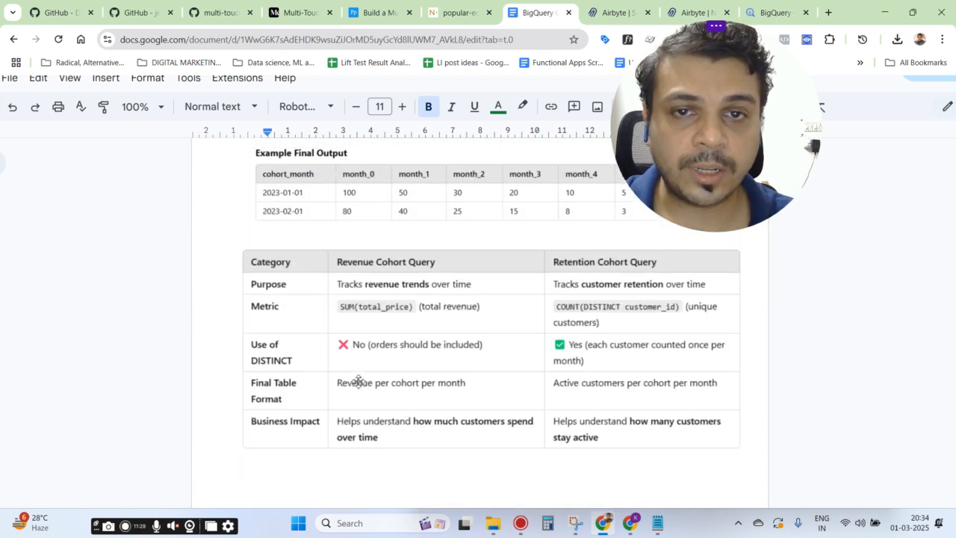
pyautogui.scroll(-5, 357, 382)
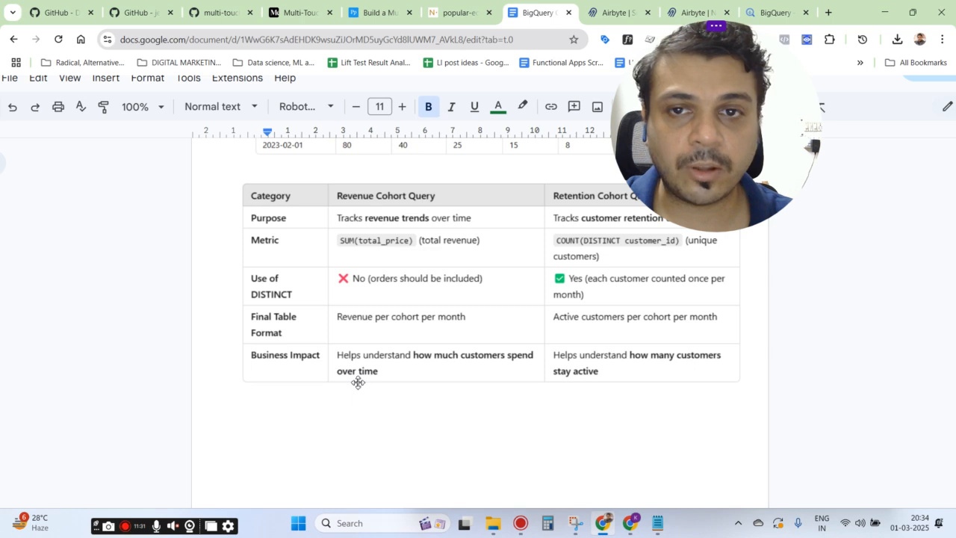
# Return to the topic checklist and highlight the Shopify data schema item and the bonus item on getting data into BigQuery
pyautogui.scroll(10, 537, 386)
pyautogui.scroll(20, 539, 386)
pyautogui.scroll(20, 539, 386)
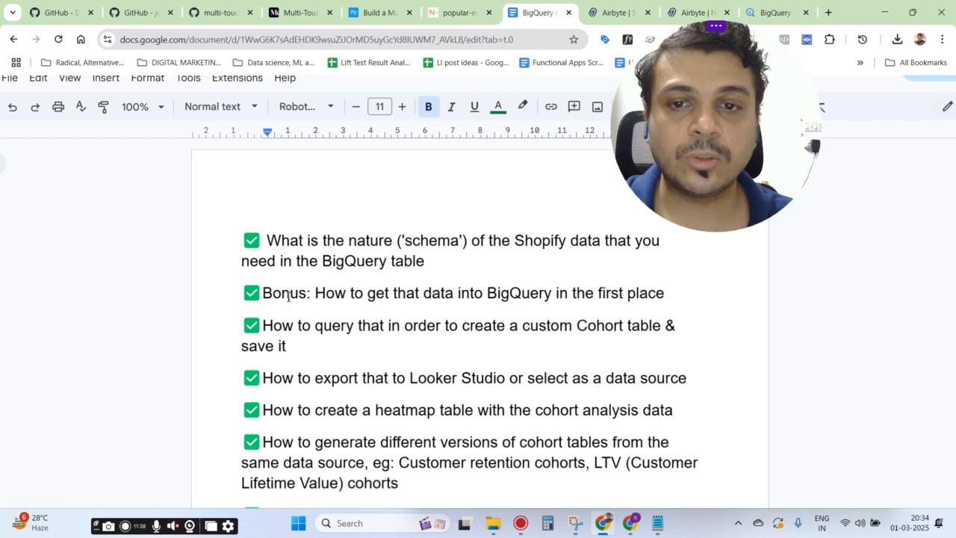
pyautogui.moveTo(293, 295); pyautogui.dragTo(662, 295)
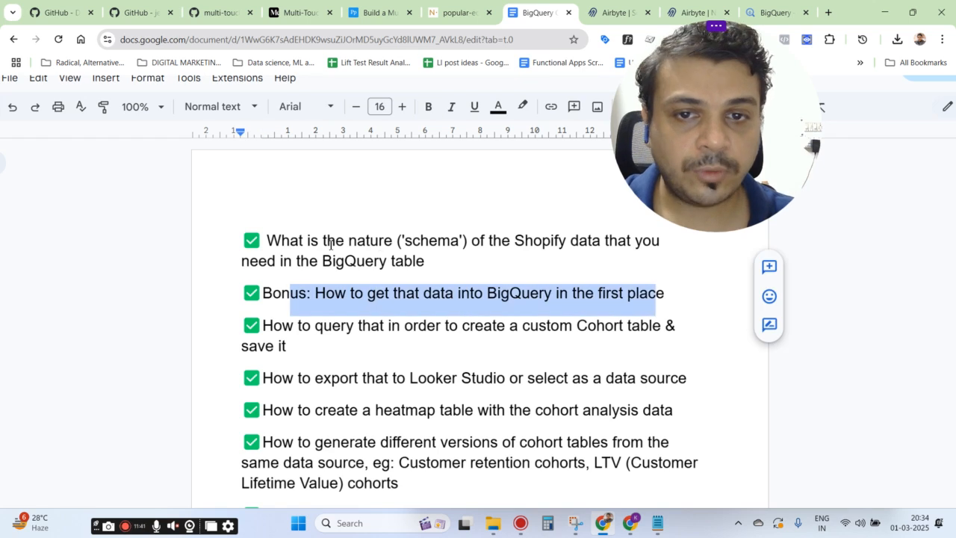
pyautogui.moveTo(328, 241); pyautogui.dragTo(462, 264)
pyautogui.click(508, 264)
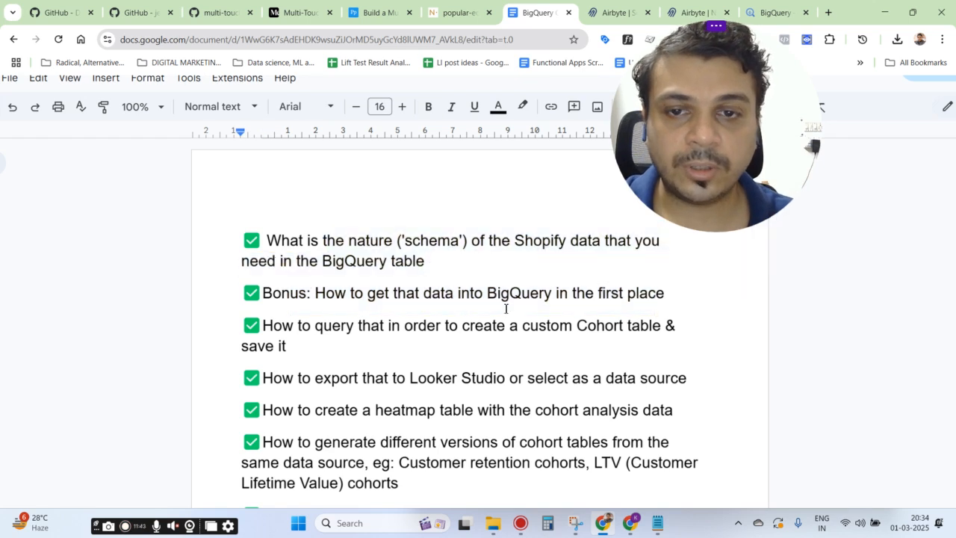
pyautogui.click(281, 292)
pyautogui.moveTo(345, 291); pyautogui.dragTo(669, 292)
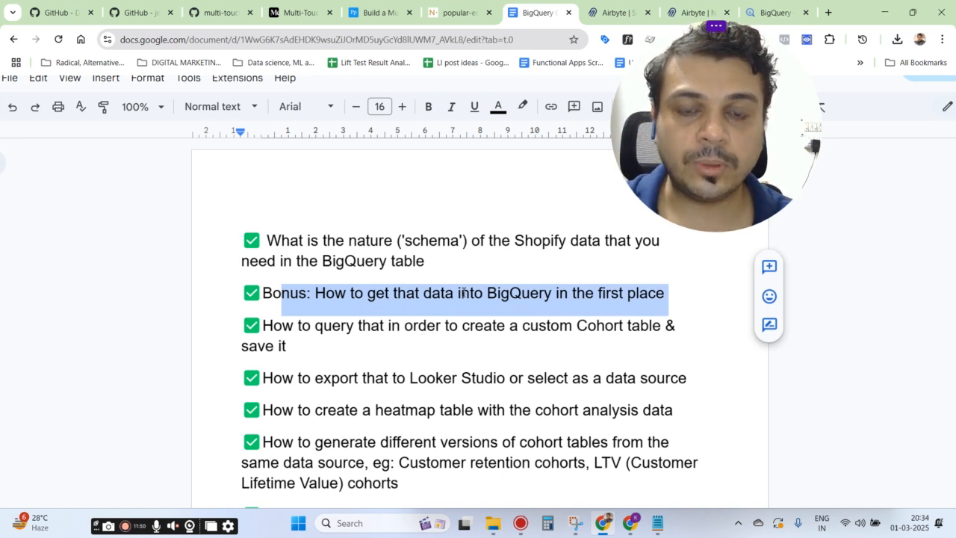
pyautogui.click(505, 291)
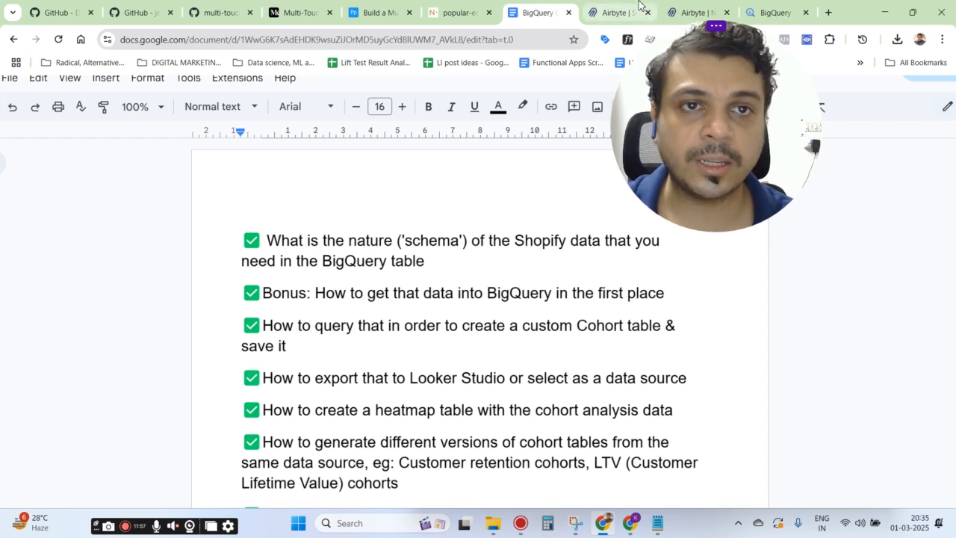
# Switch to Airbyte's Shopify source and review its store and API Password settings alongside the Shopify setup guide
pyautogui.click(617, 12)
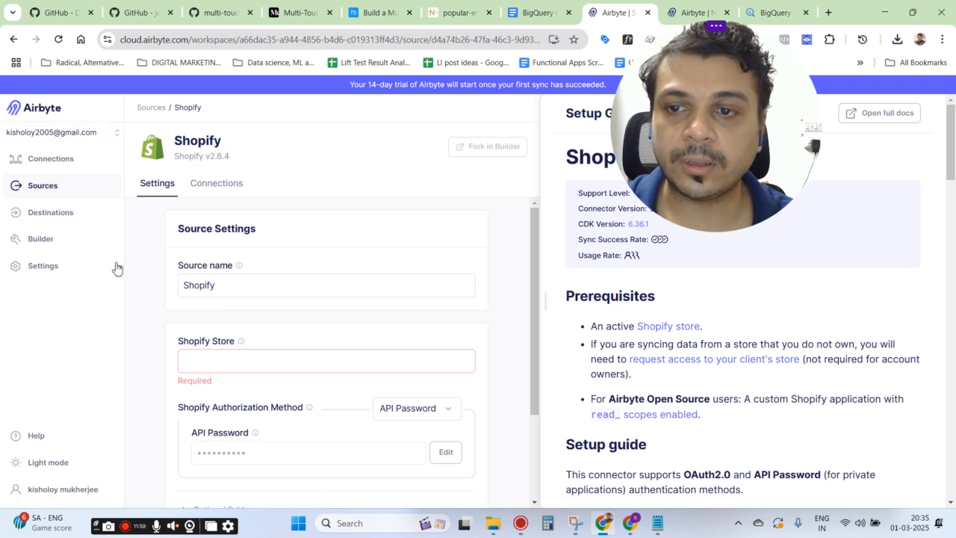
pyautogui.moveTo(821, 123); pyautogui.dragTo(892, 119)
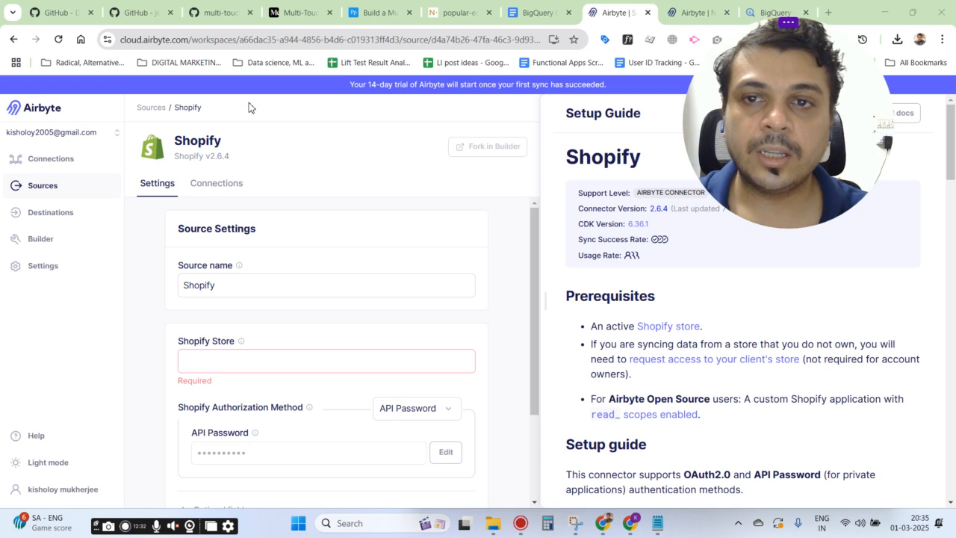
pyautogui.scroll(-3, 449, 238)
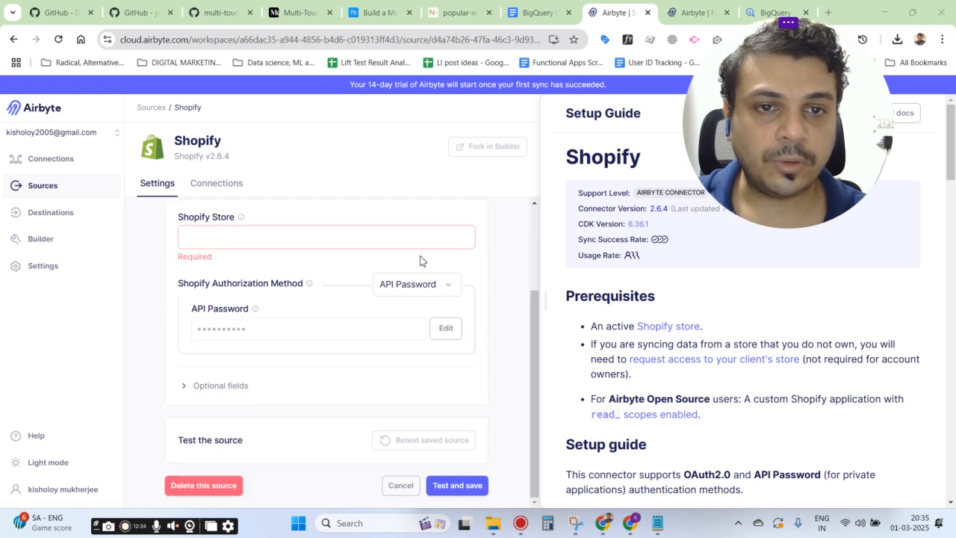
pyautogui.scroll(3, 420, 261)
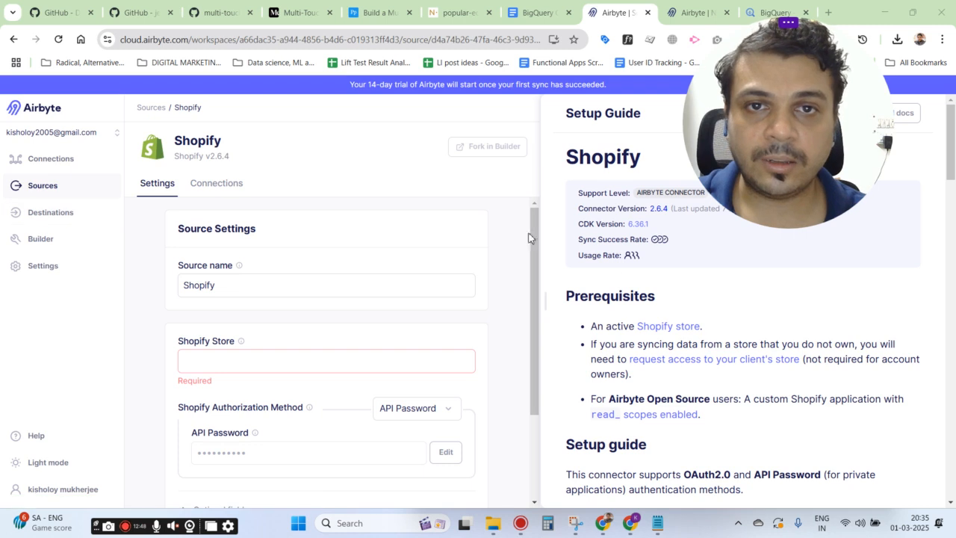
pyautogui.scroll(-10, 768, 239)
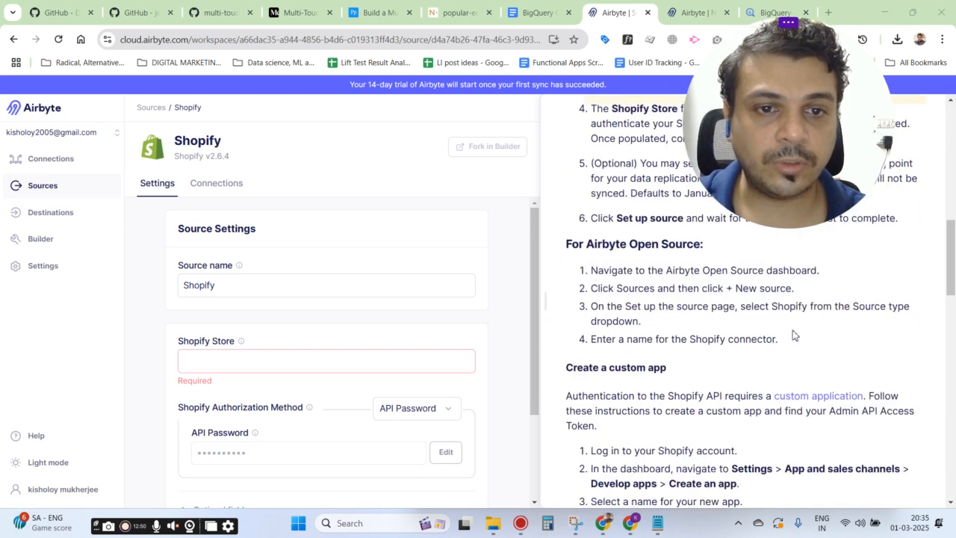
pyautogui.scroll(10, 644, 224)
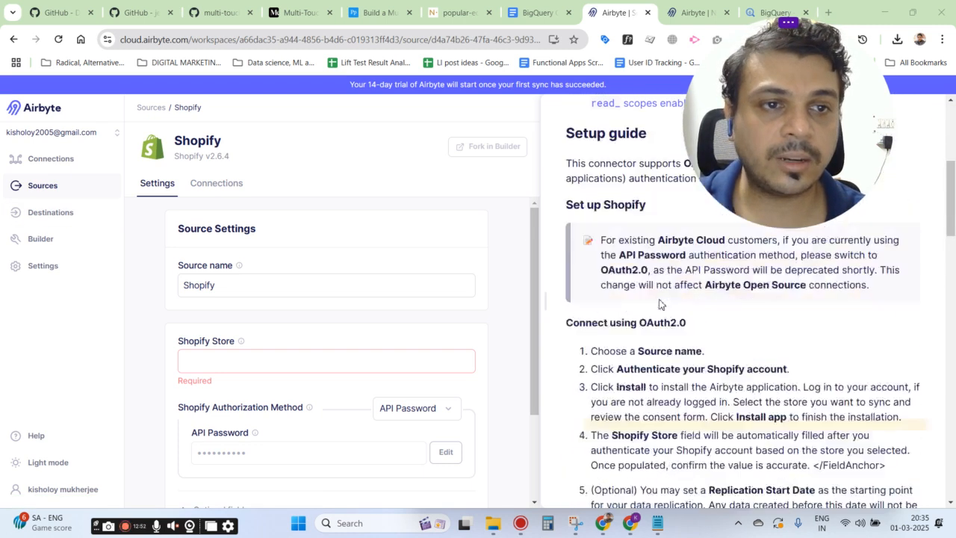
# Read through the Shopify setup guide's prerequisites, OAuth2.0 and API Password connection instructions, custom app creation and custom app scopes
pyautogui.moveTo(793, 100); pyautogui.dragTo(737, 79)
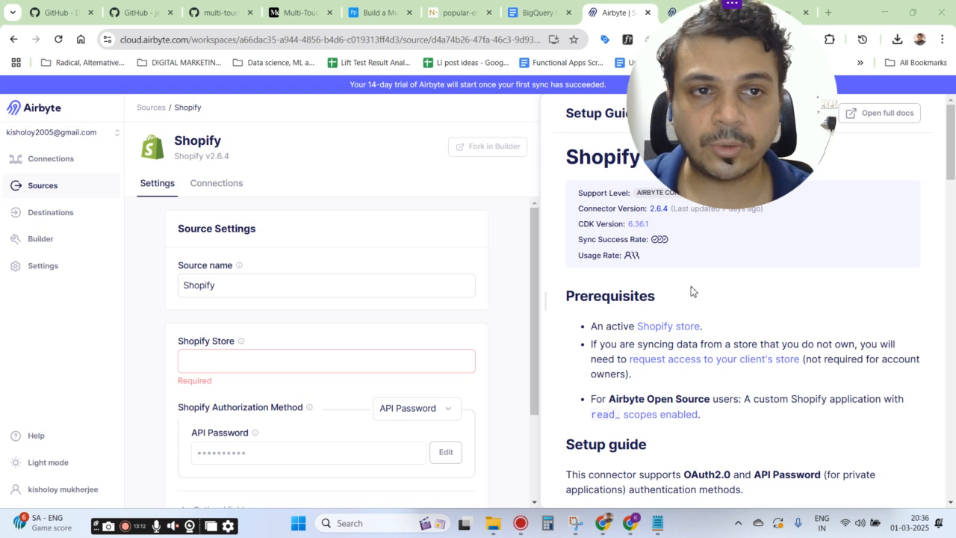
pyautogui.scroll(-10, 695, 297)
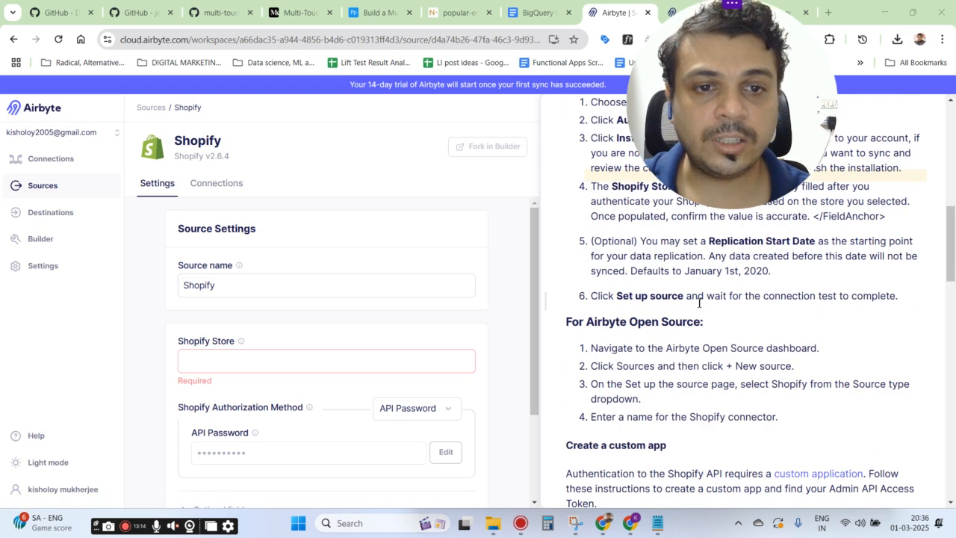
pyautogui.scroll(-4, 698, 302)
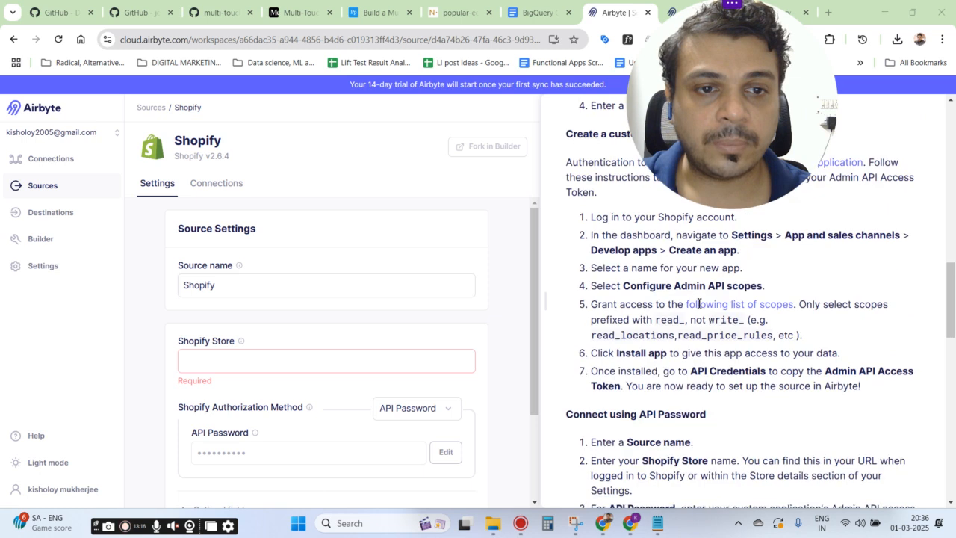
pyautogui.scroll(-8, 698, 303)
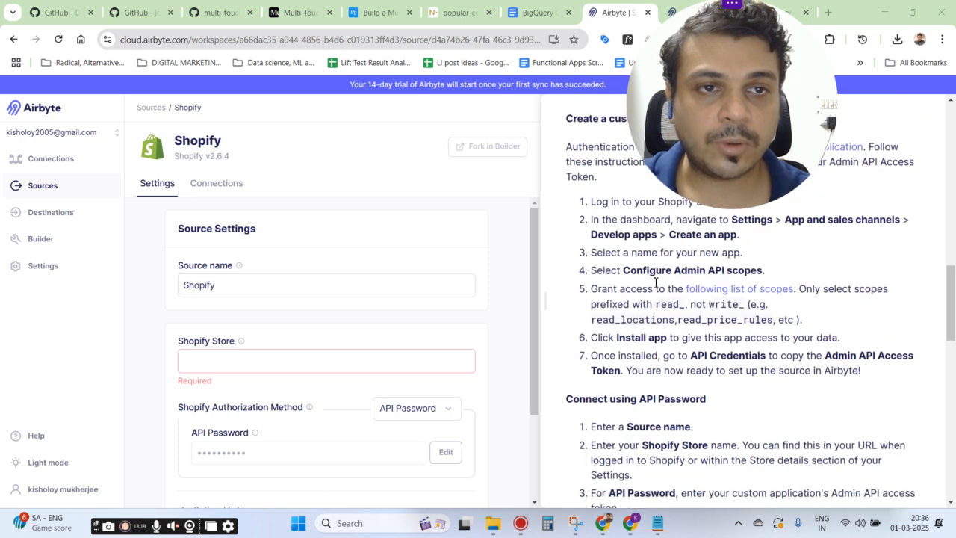
pyautogui.scroll(3, 656, 292)
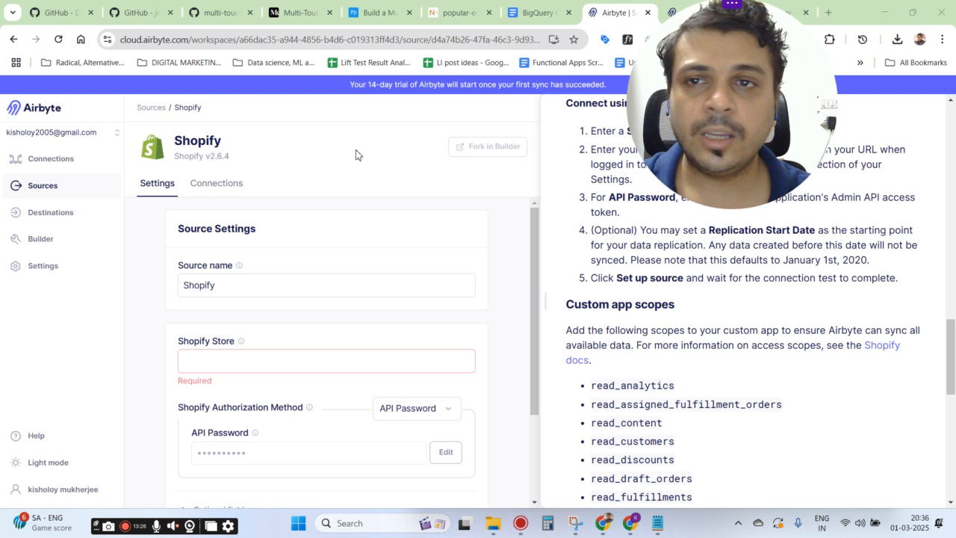
pyautogui.scroll(-10, 684, 283)
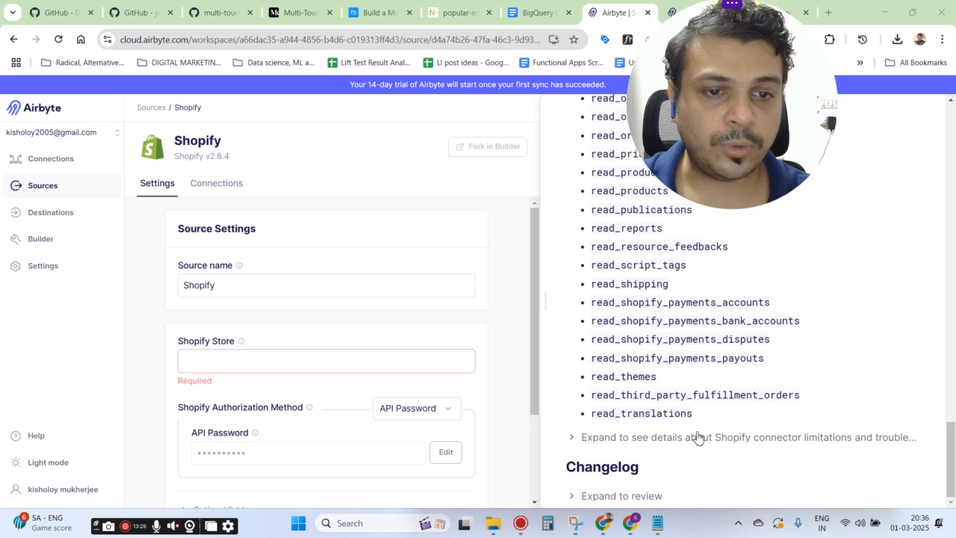
pyautogui.scroll(15, 698, 437)
pyautogui.scroll(-7, 698, 433)
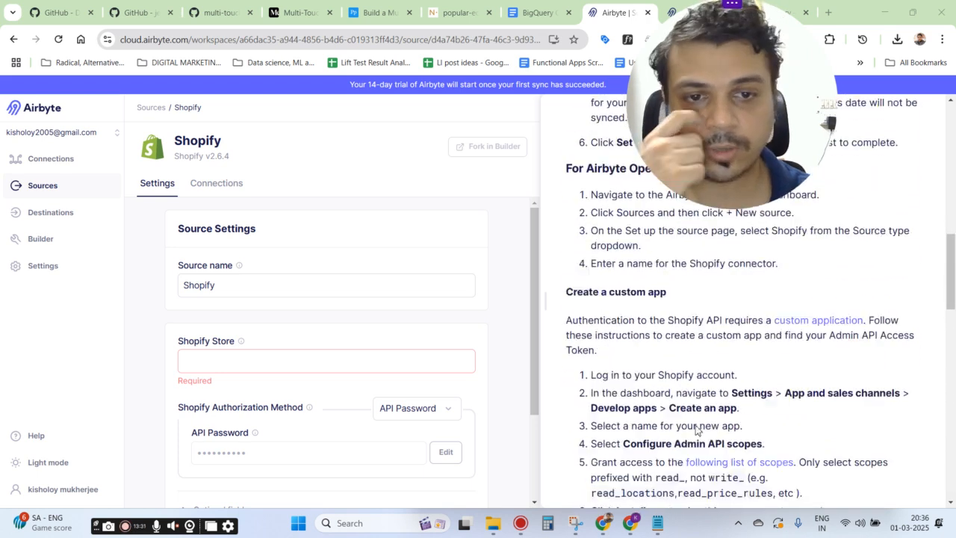
pyautogui.scroll(6, 695, 430)
pyautogui.scroll(10, 694, 430)
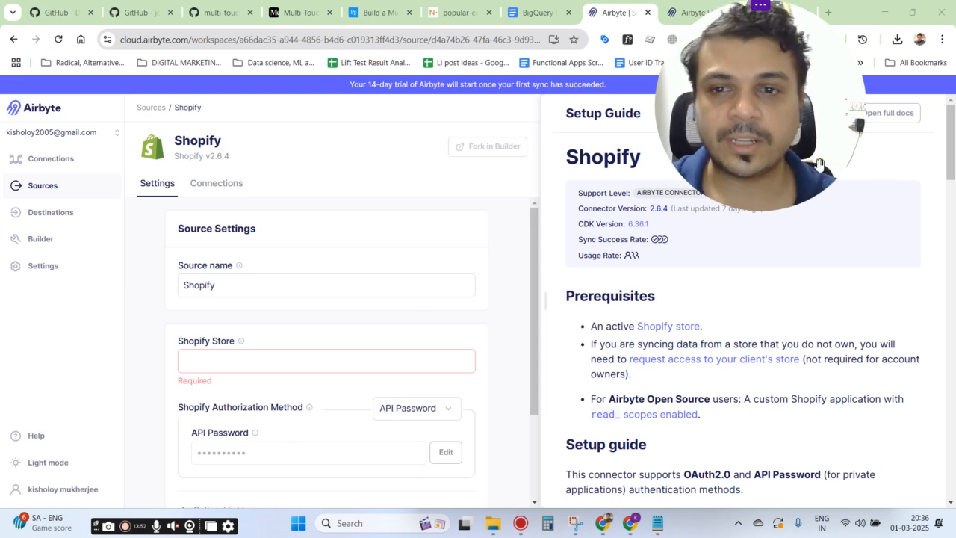
pyautogui.scroll(-1, 271, 322)
pyautogui.scroll(-2, 267, 312)
pyautogui.scroll(2, 224, 299)
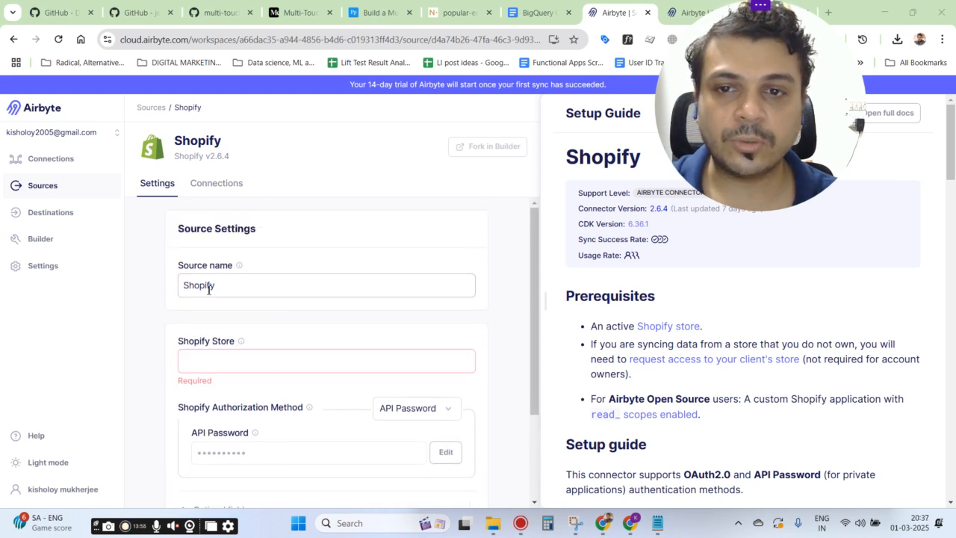
# Examine the Source name field and the Shopify Store field, including the help text with example store names
pyautogui.doubleClick(200, 288)
pyautogui.click(166, 290)
pyautogui.click(218, 362)
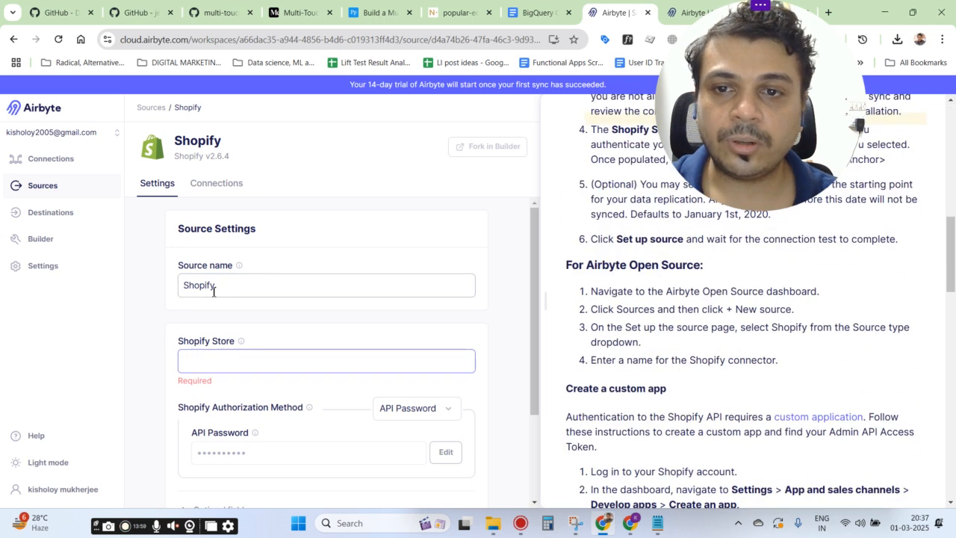
pyautogui.scroll(-1, 187, 291)
pyautogui.click(238, 223)
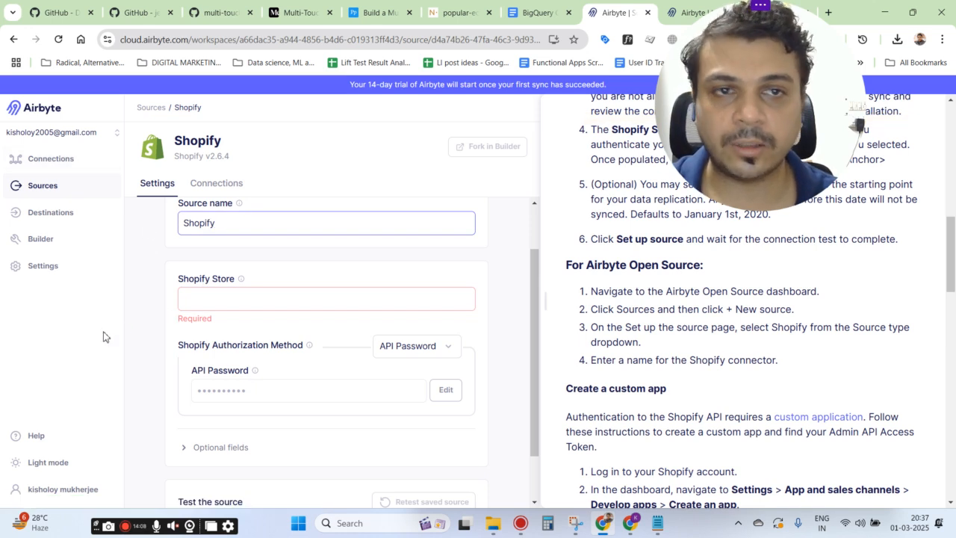
pyautogui.click(265, 294)
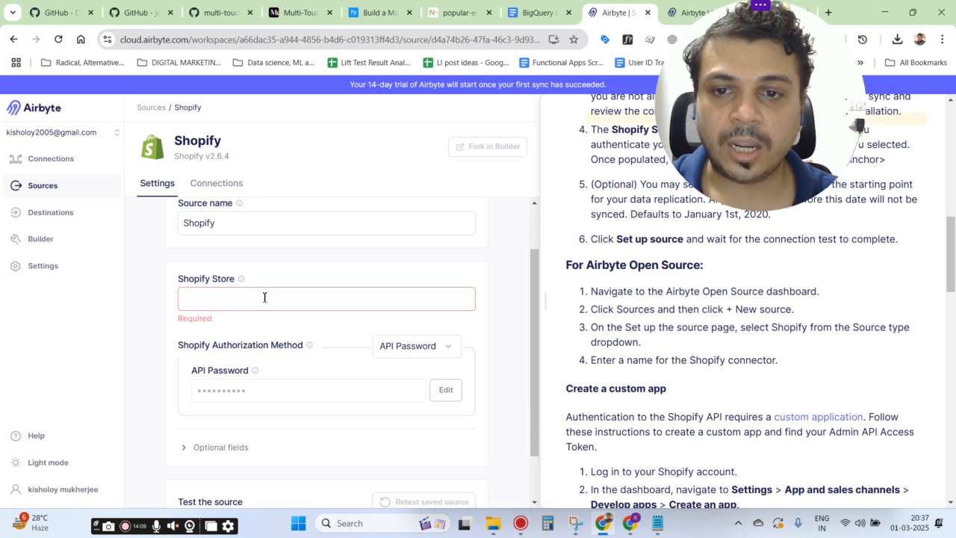
pyautogui.moveTo(242, 280)
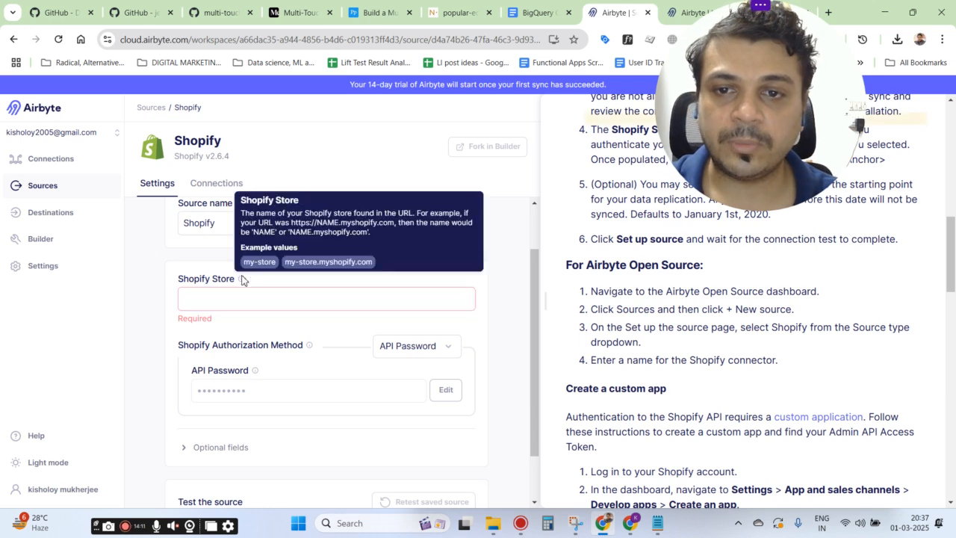
pyautogui.moveTo(288, 262); pyautogui.dragTo(373, 265)
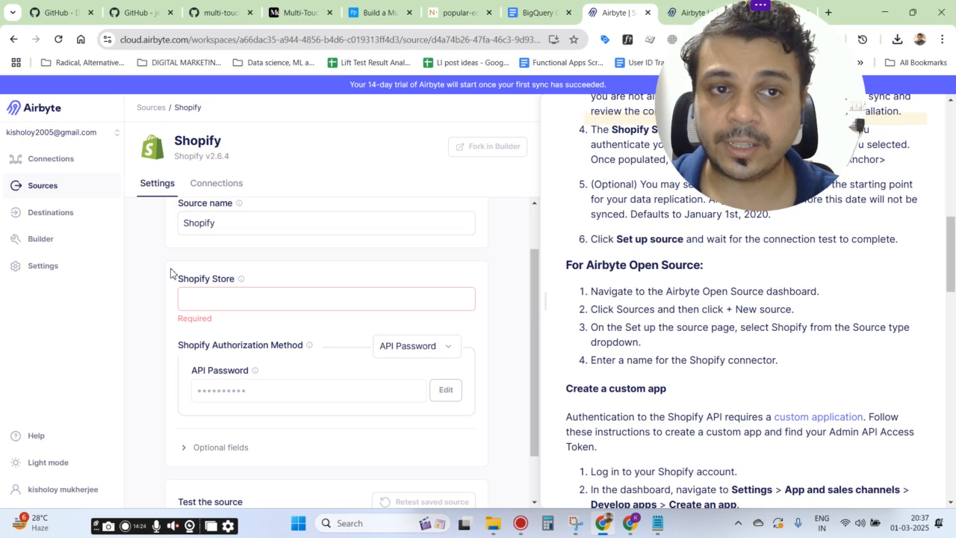
# Review the Shopify authorization method, API Password field and the source testing options at the end of the form
pyautogui.moveTo(719, 105); pyautogui.dragTo(575, 105)
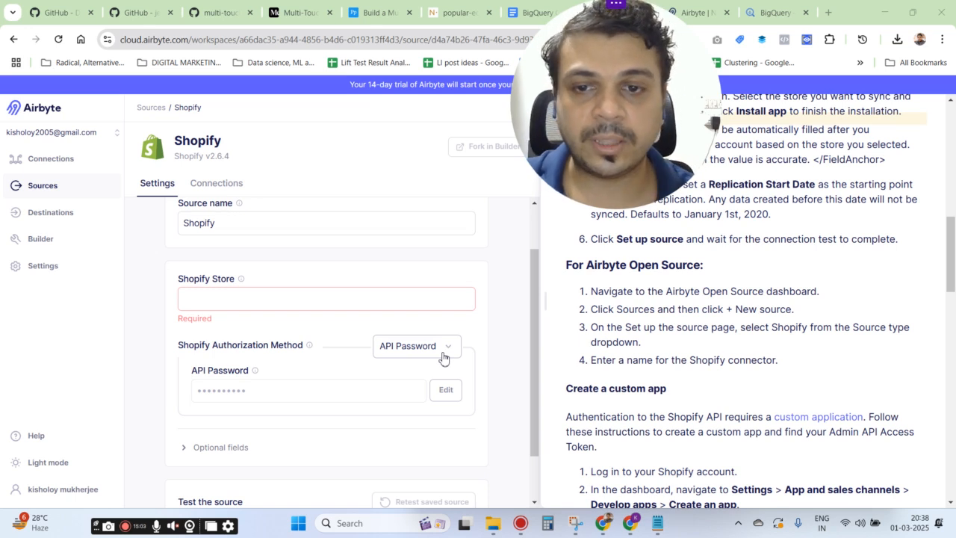
pyautogui.scroll(-1, 202, 384)
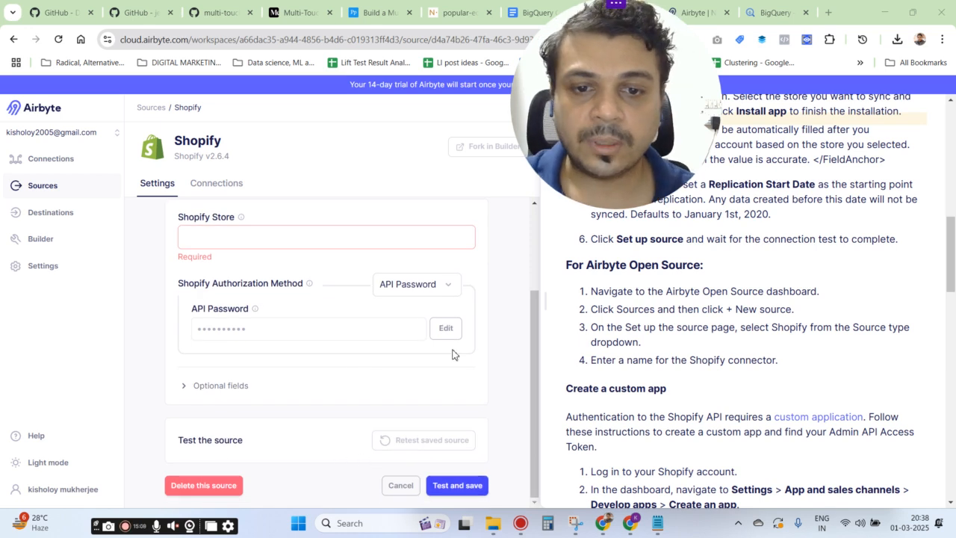
pyautogui.scroll(2, 451, 351)
pyautogui.moveTo(631, 137); pyautogui.dragTo(759, 163)
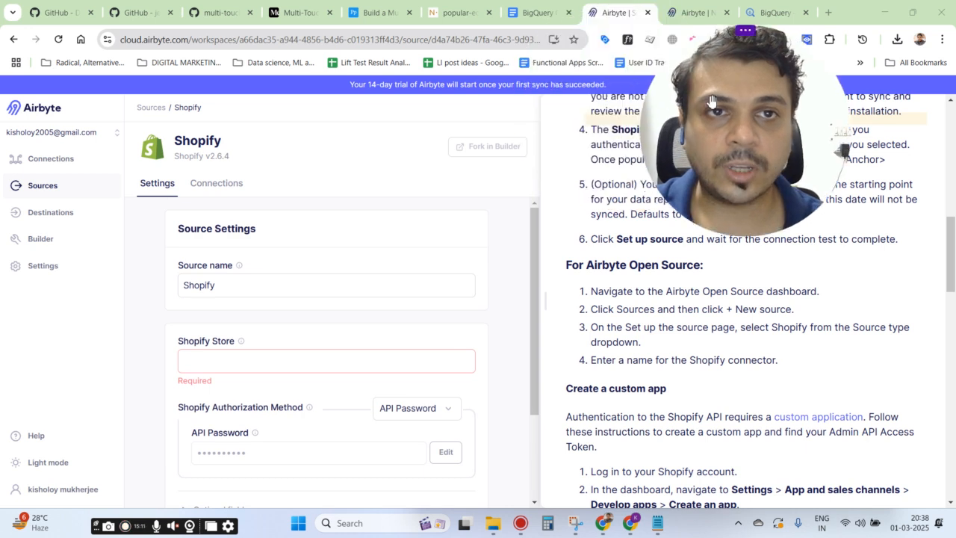
# Switch to Airbyte's new BigQuery destination and review its name, Project ID, Dataset Location, Default Dataset ID and Loading Method settings
pyautogui.hotkey('ctrl', 'Tab')
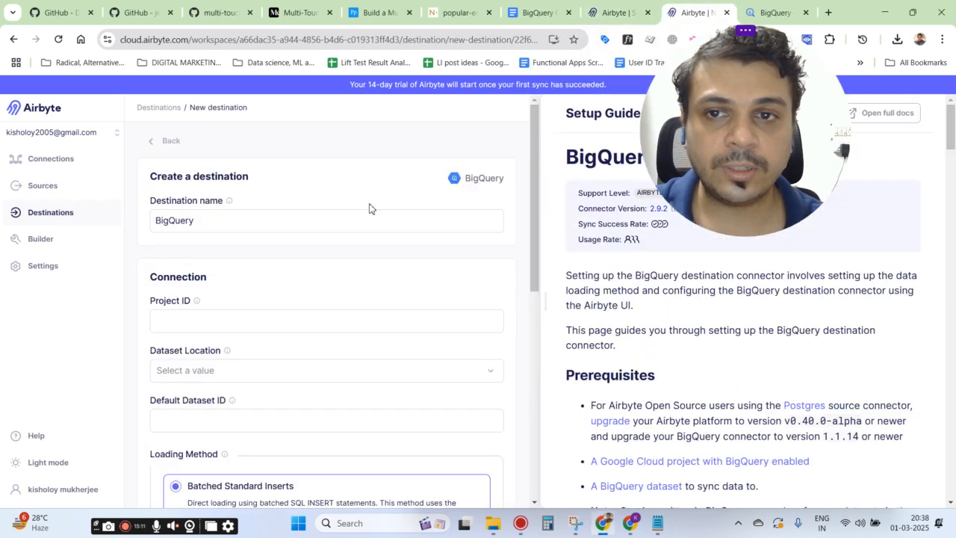
pyautogui.click(189, 223)
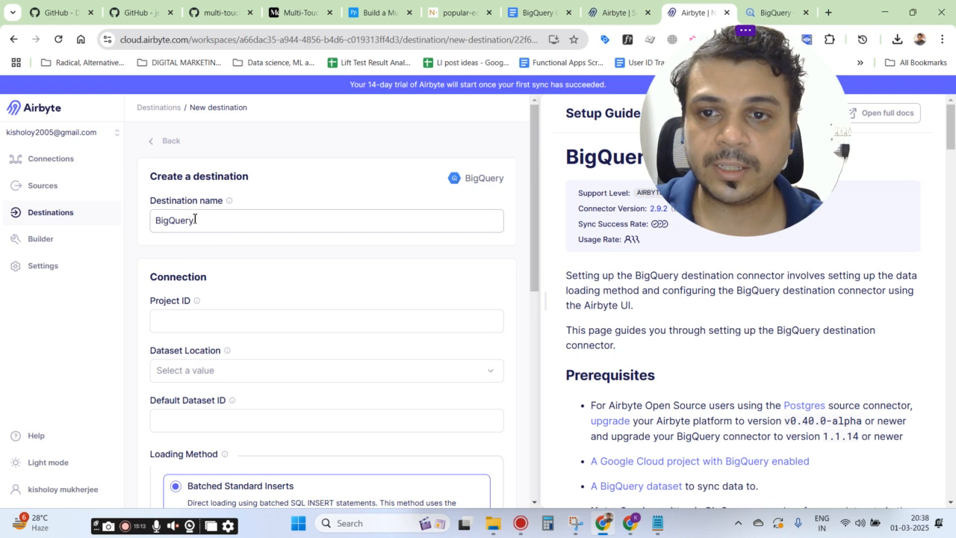
pyautogui.click(209, 311)
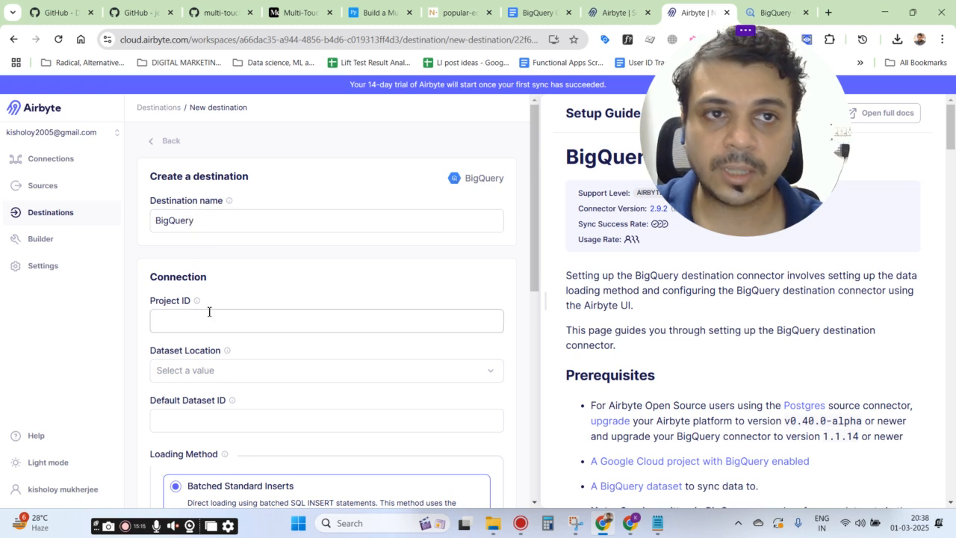
pyautogui.scroll(-1, 184, 322)
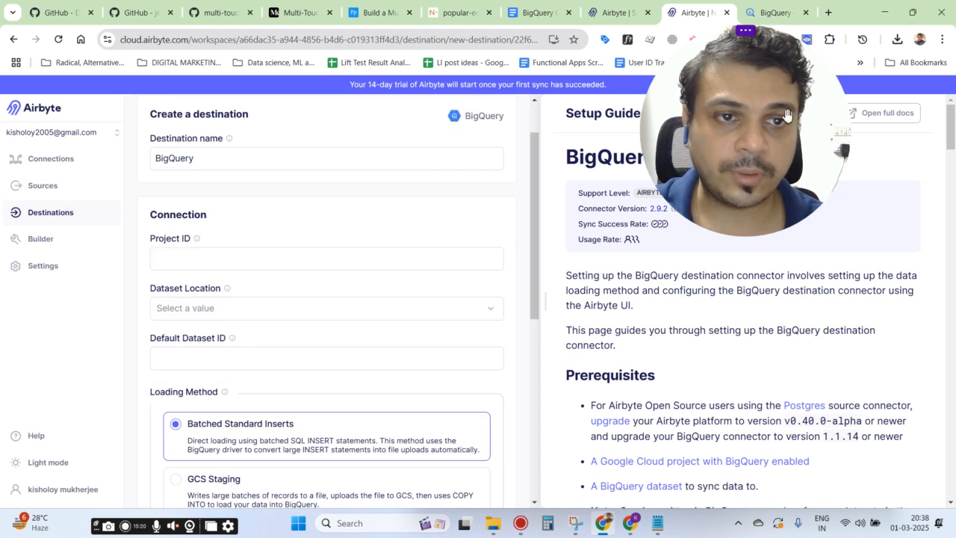
pyautogui.scroll(-2, 267, 291)
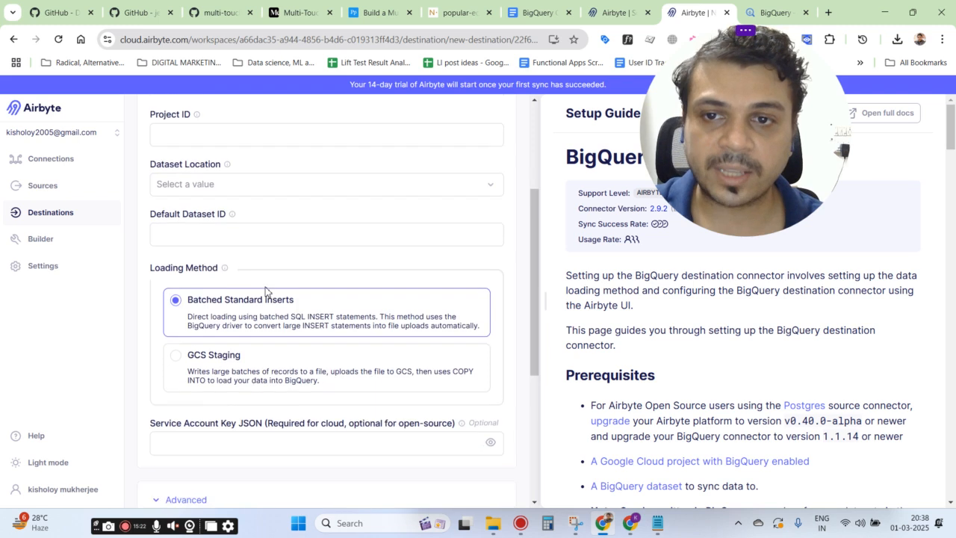
pyautogui.scroll(1, 265, 291)
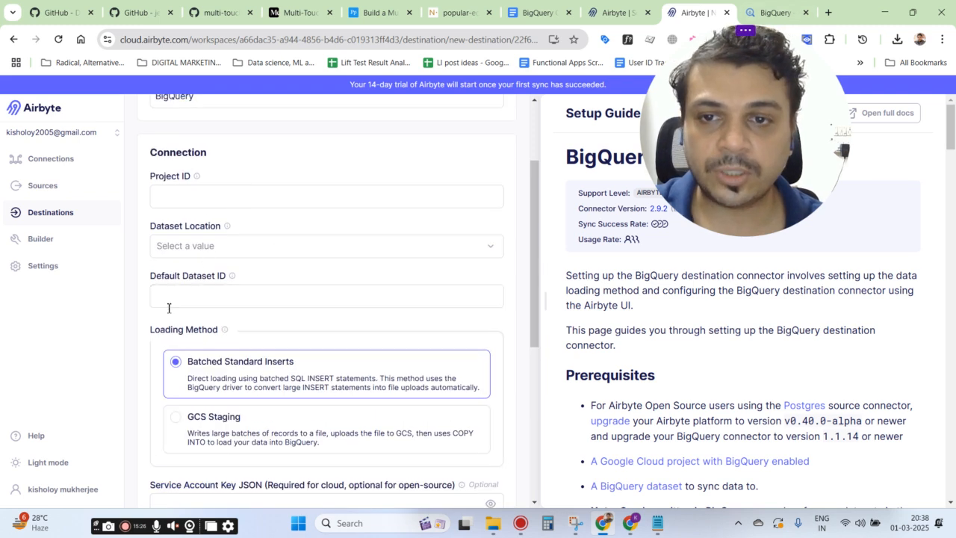
pyautogui.scroll(-1, 228, 316)
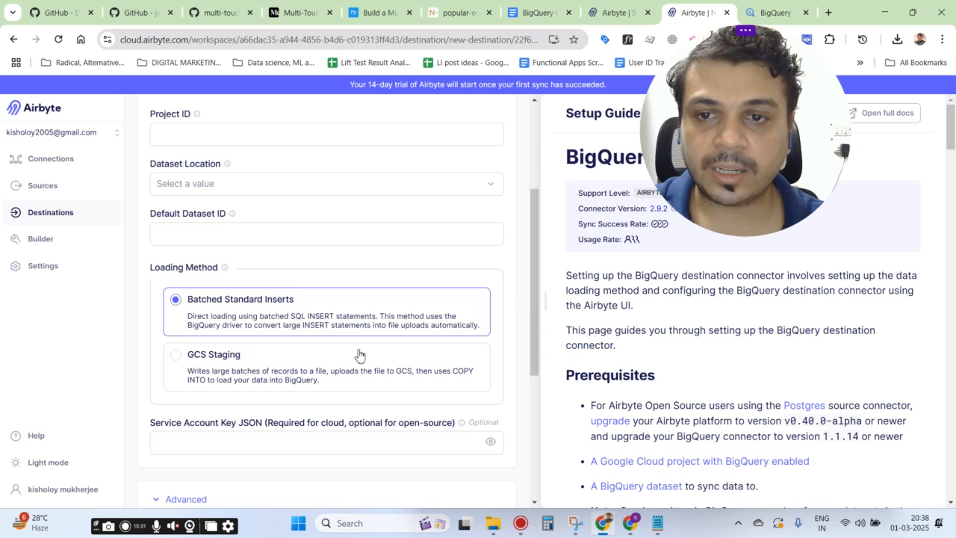
# Examine the Service Account Key JSON field and the advanced settings of the BigQuery destination form
pyautogui.scroll(-2, 415, 368)
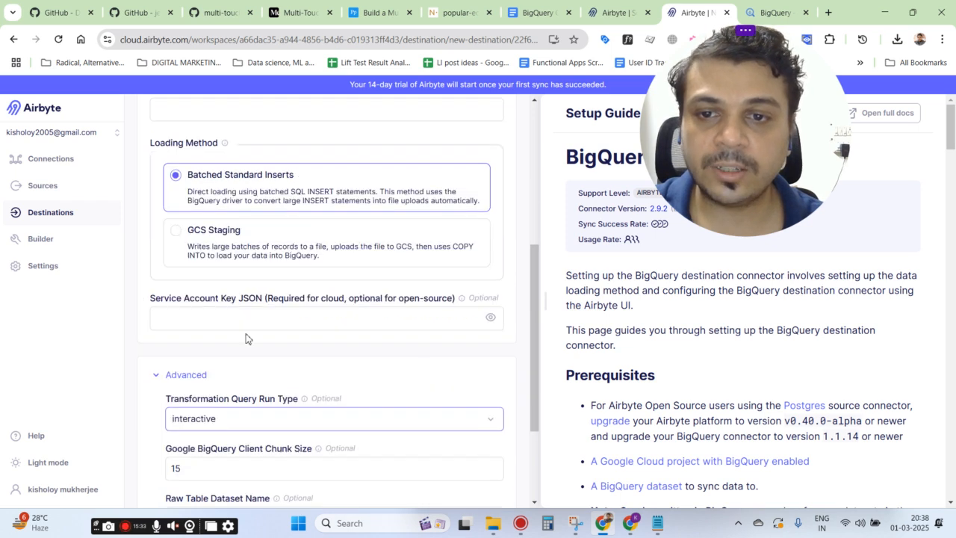
pyautogui.moveTo(173, 301); pyautogui.dragTo(280, 306)
pyautogui.click(304, 304)
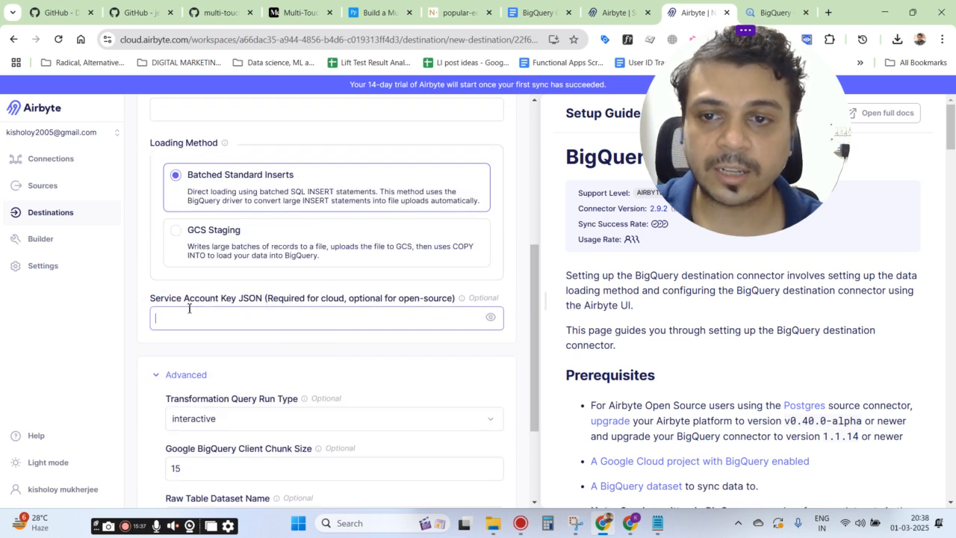
pyautogui.scroll(-1, 333, 322)
pyautogui.scroll(-2, 291, 355)
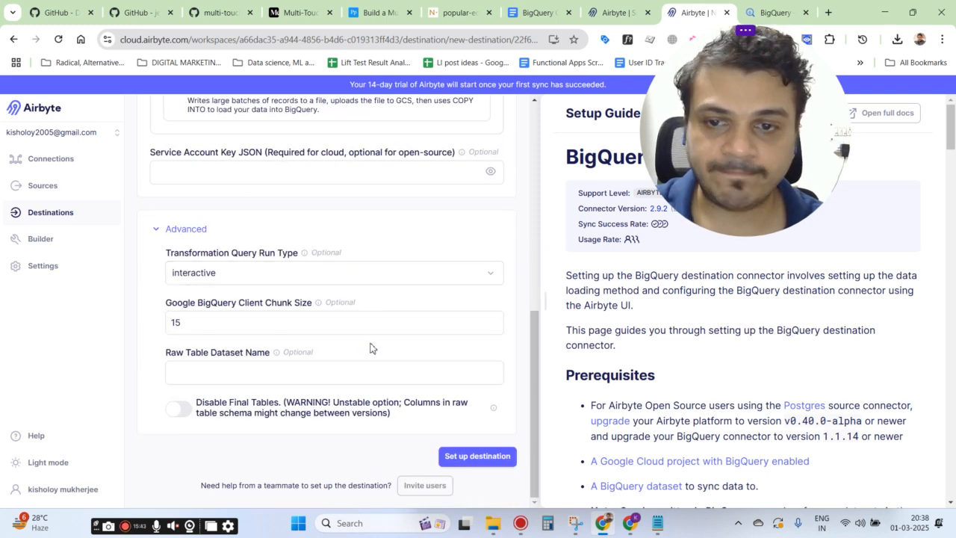
pyautogui.scroll(6, 420, 359)
pyautogui.scroll(3, 419, 360)
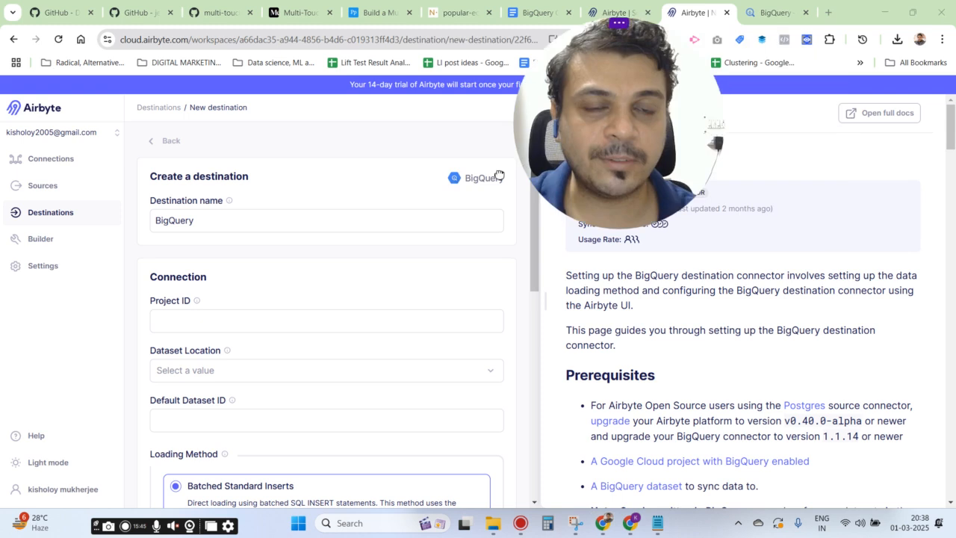
# Look up the project IDs and datasets in the BigQuery console and return to Airbyte's BigQuery destination form
pyautogui.click(773, 12)
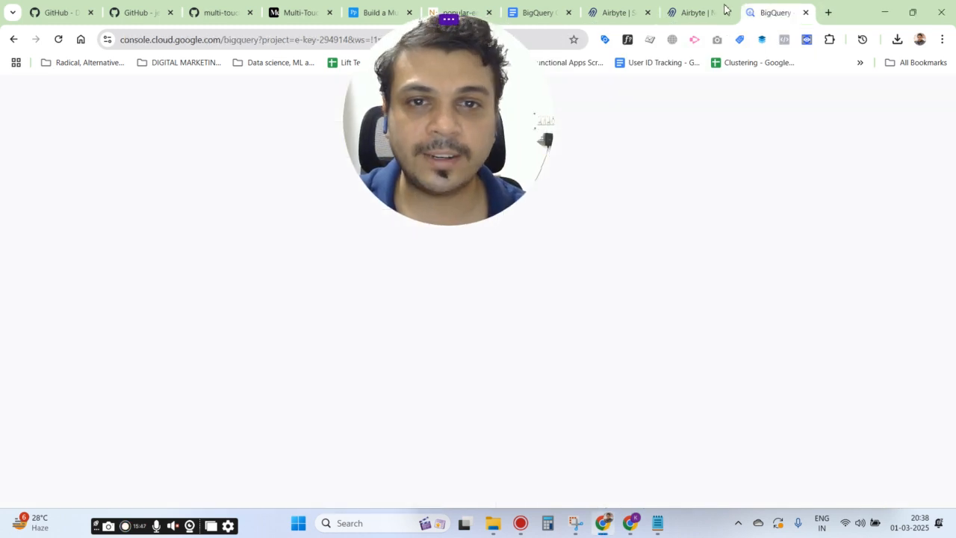
pyautogui.moveTo(471, 138); pyautogui.dragTo(802, 157)
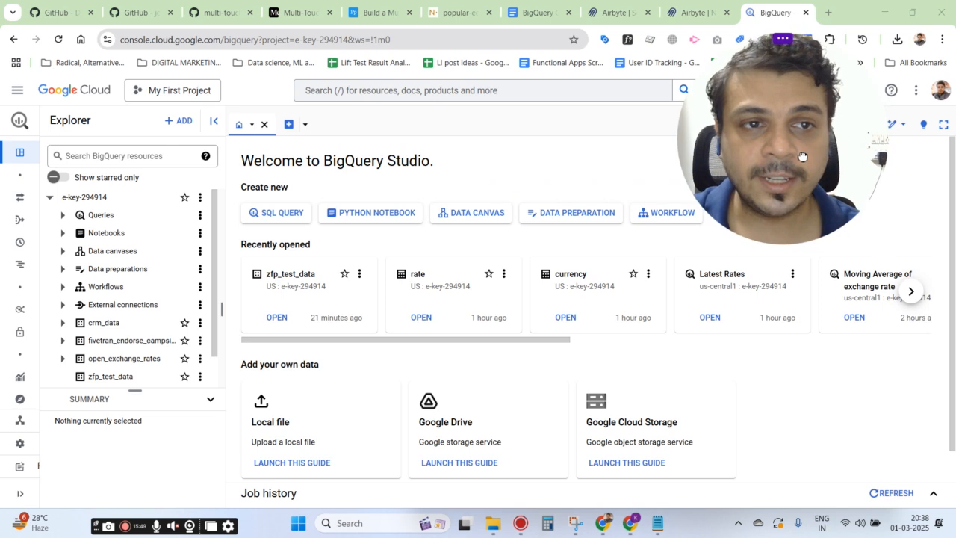
pyautogui.click(200, 99)
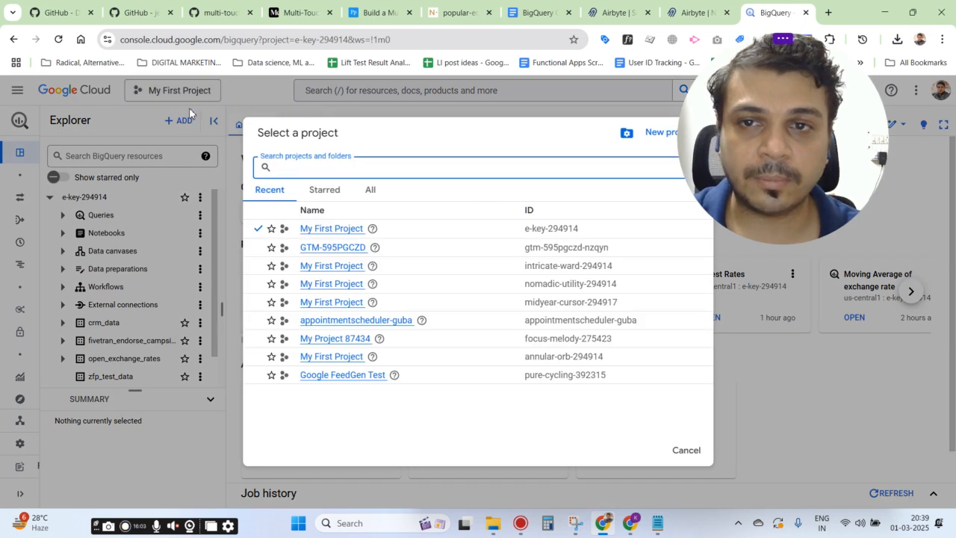
pyautogui.click(686, 448)
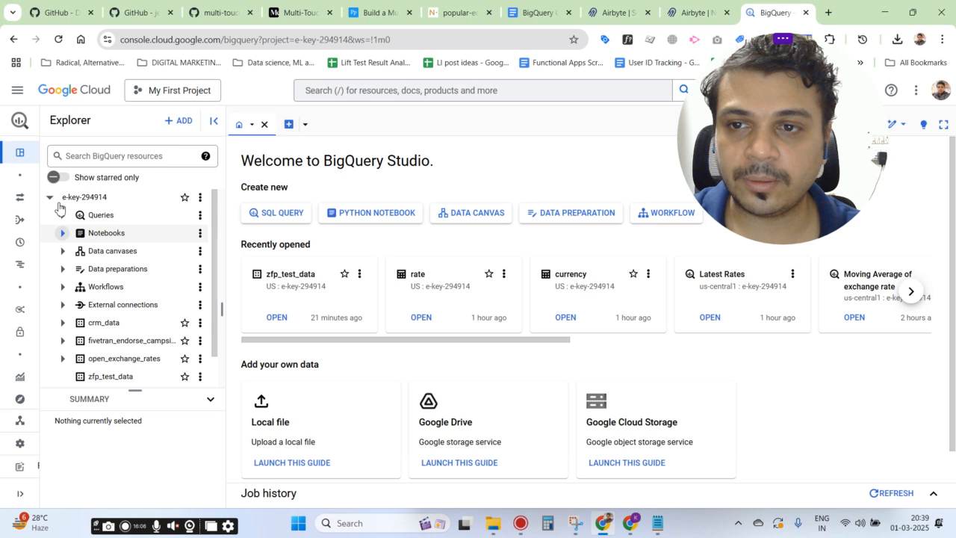
pyautogui.scroll(1, 71, 351)
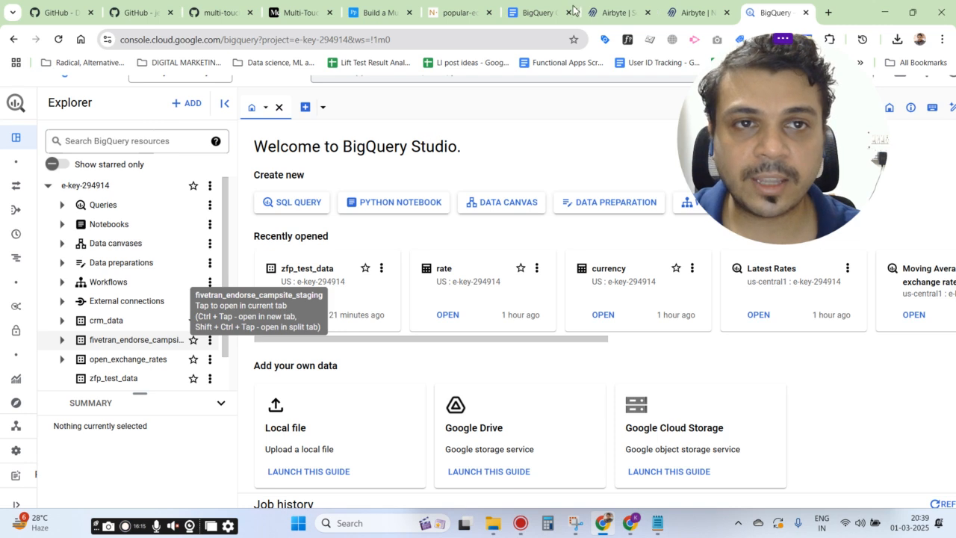
pyautogui.scroll(-1, 537, 132)
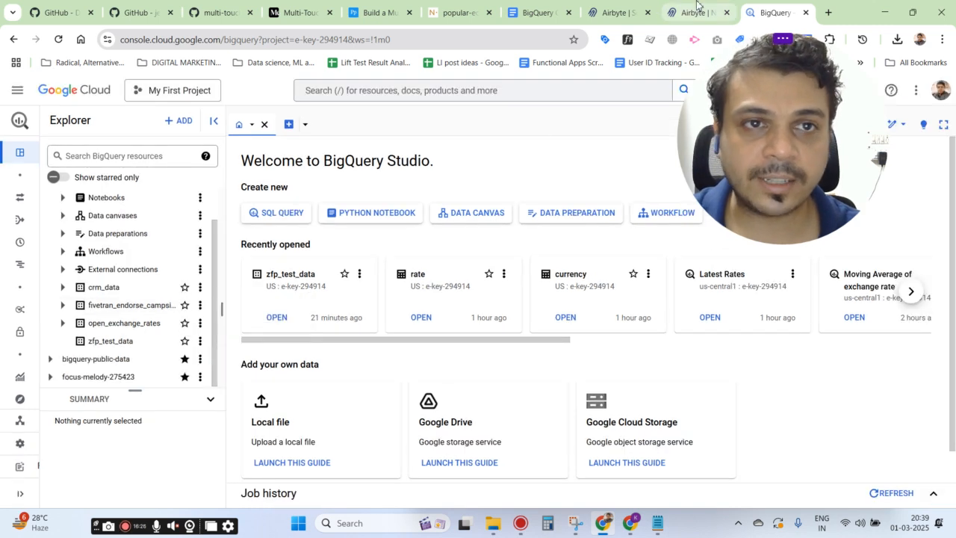
pyautogui.hotkey('ctrl', 'shift', 'Tab')
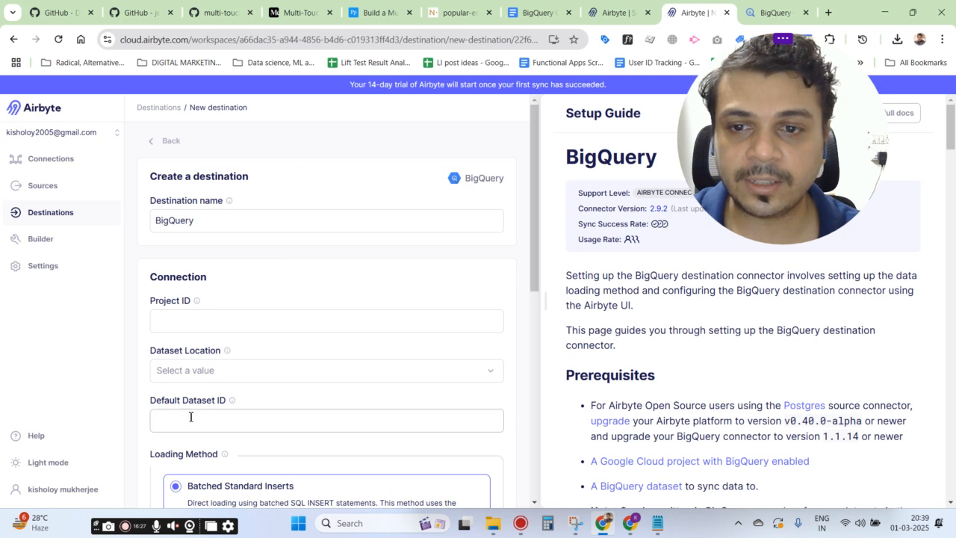
# Open the zfp_test_data dataset in the BigQuery console, check its dataset ID and data location, and return to Airbyte's destination form
pyautogui.hotkey('ctrl', 'Tab')
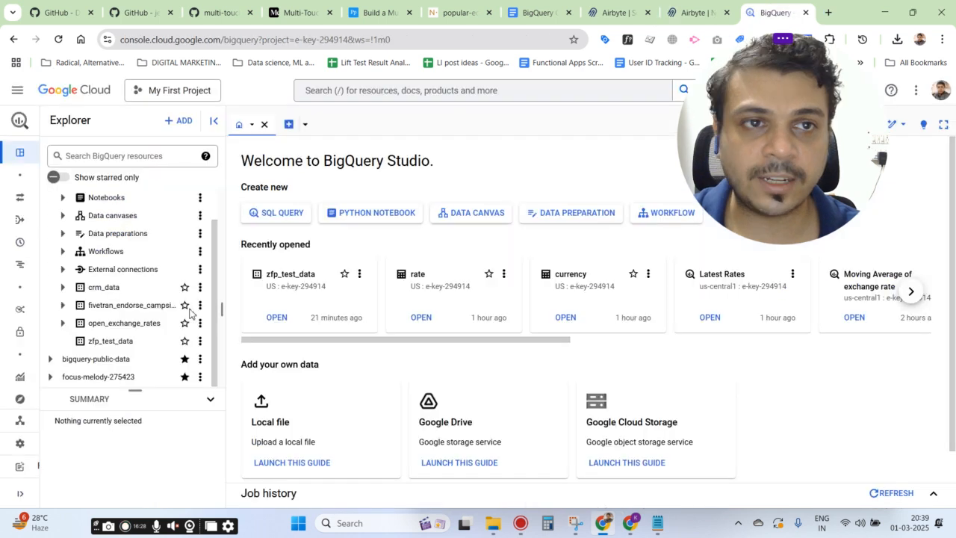
pyautogui.click(108, 342)
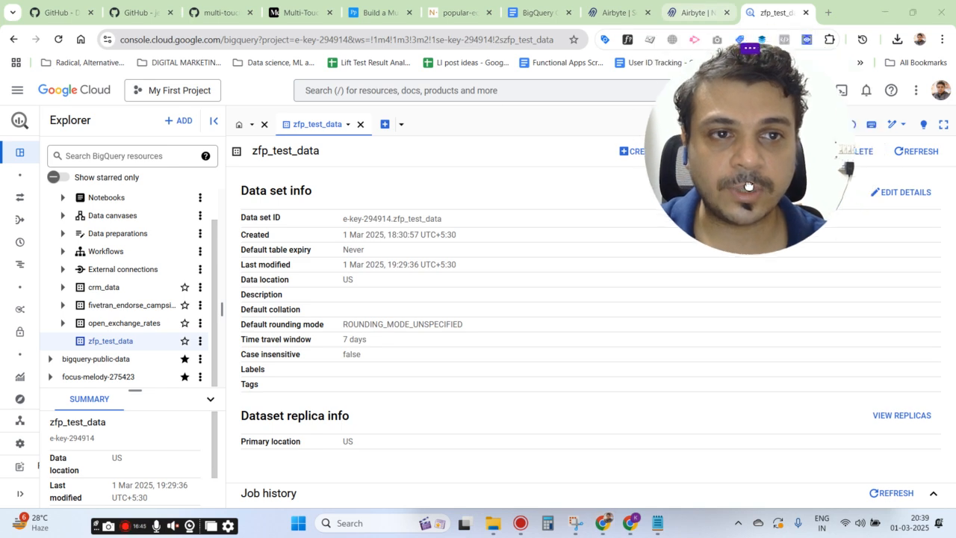
pyautogui.click(681, 6)
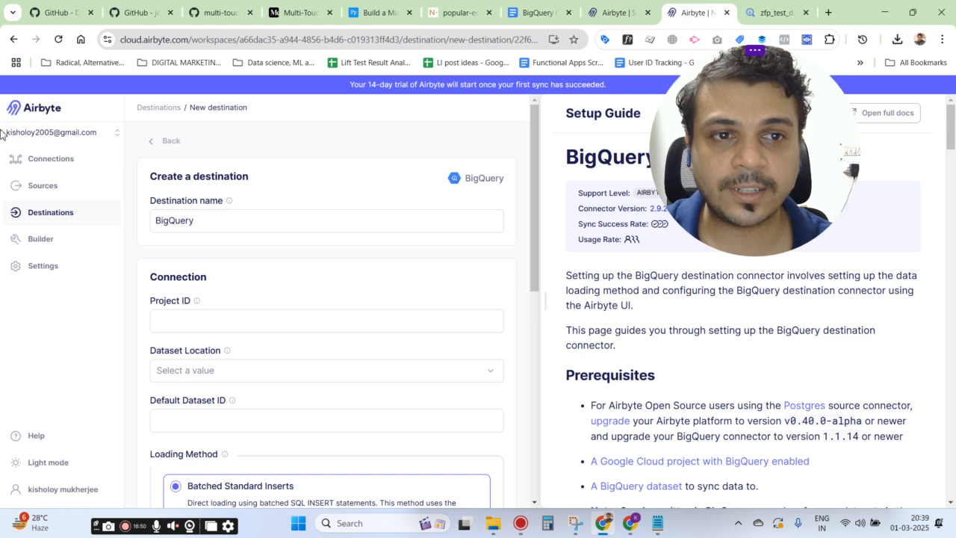
# Return to the Google Cloud console and look through its pinned products, including the APIs and services options
pyautogui.click(754, 8)
pyautogui.click(18, 91)
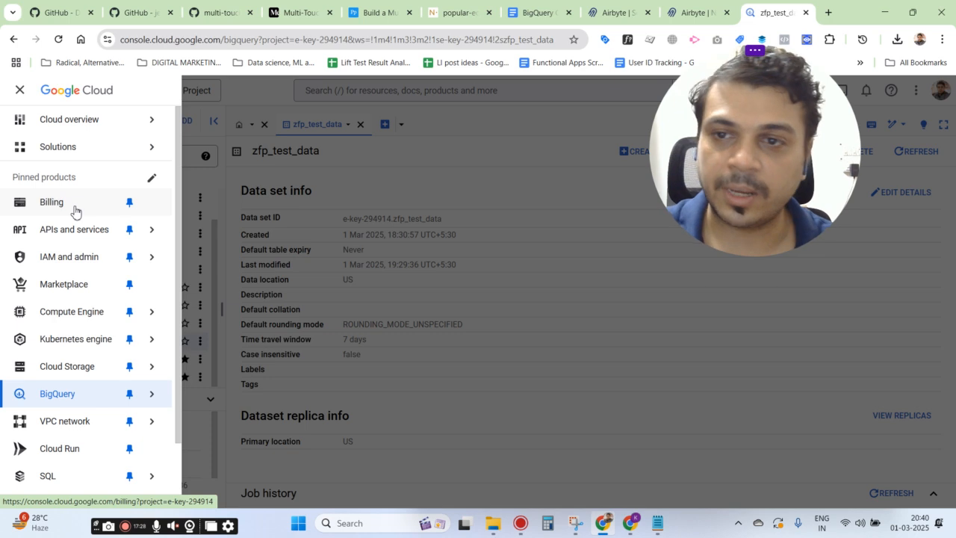
pyautogui.moveTo(81, 266)
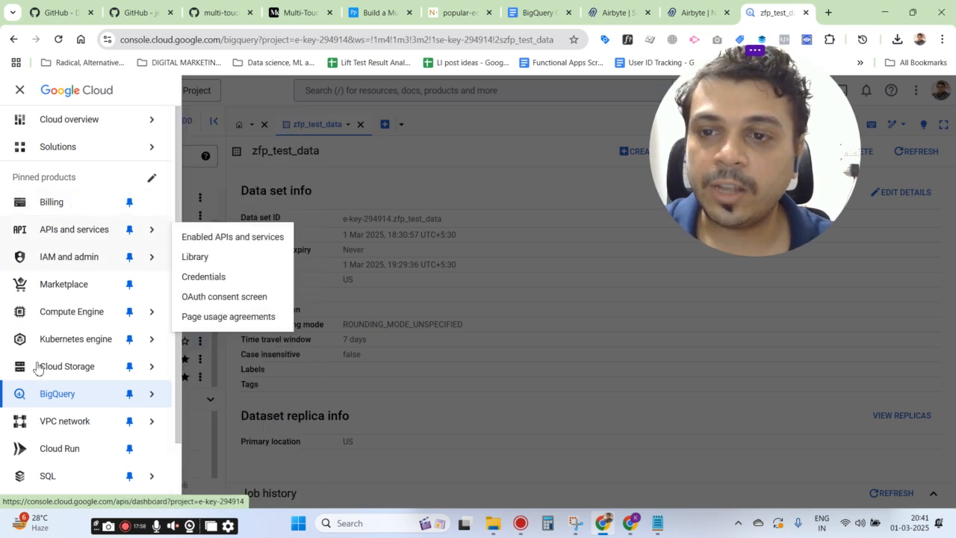
pyautogui.moveTo(77, 371)
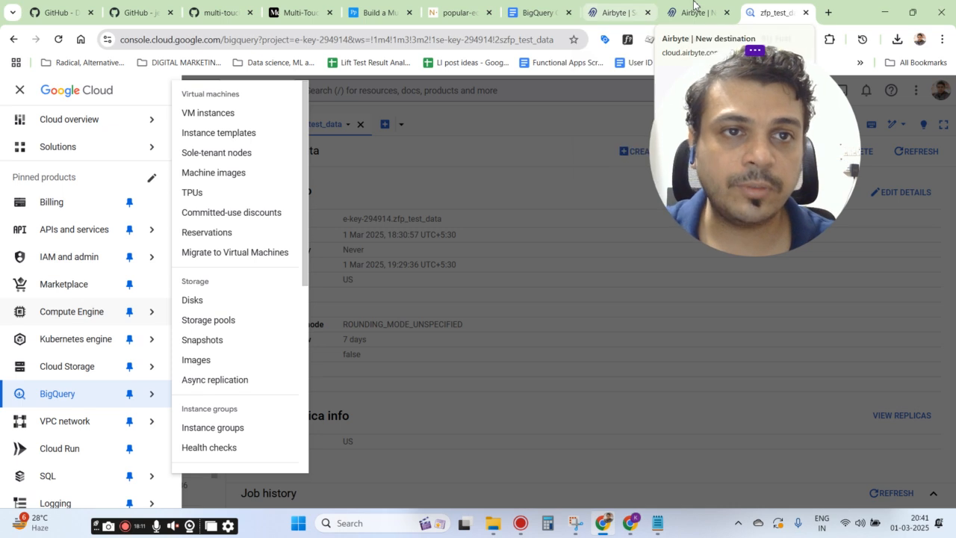
# Switch to Airbyte's BigQuery destination page and read the setup guide's instructions on the Service Account Key JSON
pyautogui.click(694, 7)
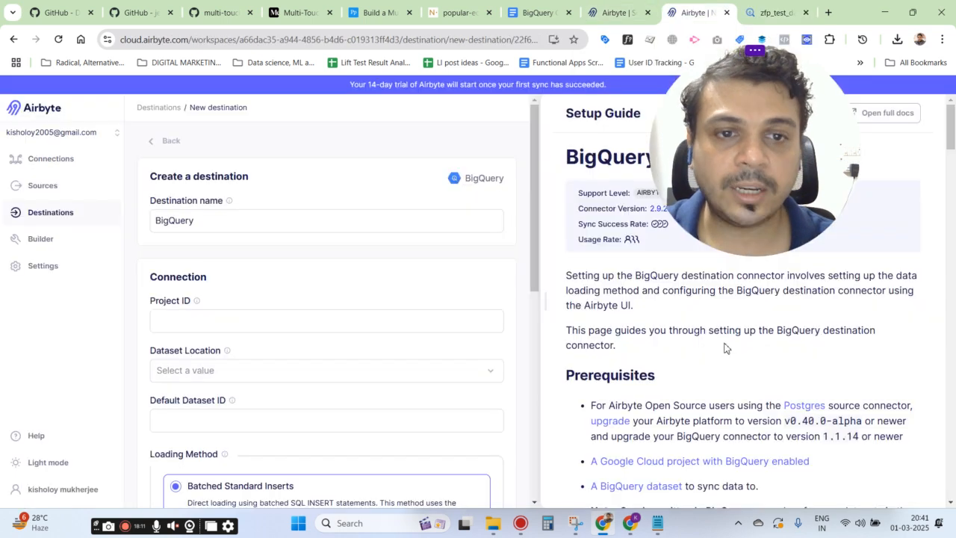
pyautogui.scroll(-3, 655, 380)
pyautogui.scroll(-7, 650, 367)
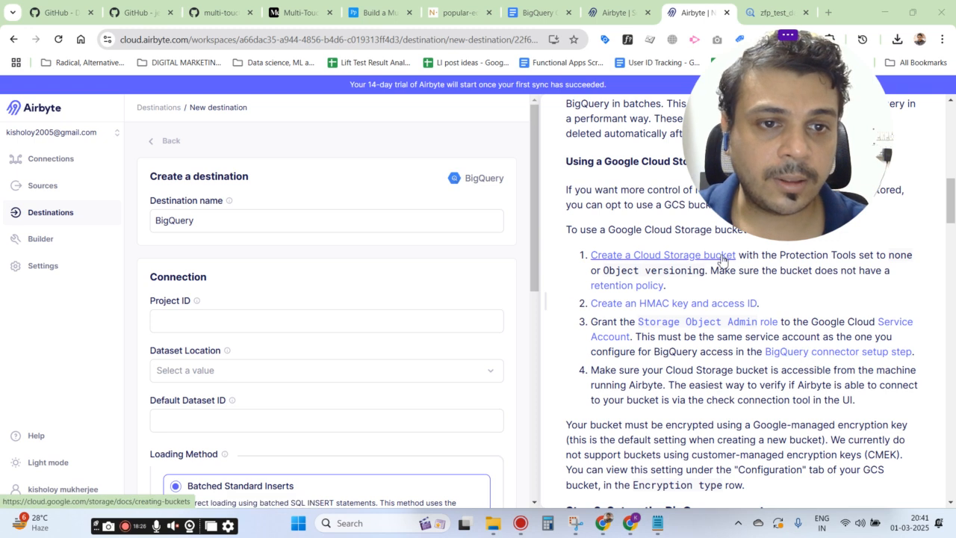
pyautogui.scroll(-8, 732, 302)
pyautogui.scroll(2, 675, 345)
pyautogui.moveTo(610, 333); pyautogui.dragTo(738, 334)
pyautogui.click(737, 336)
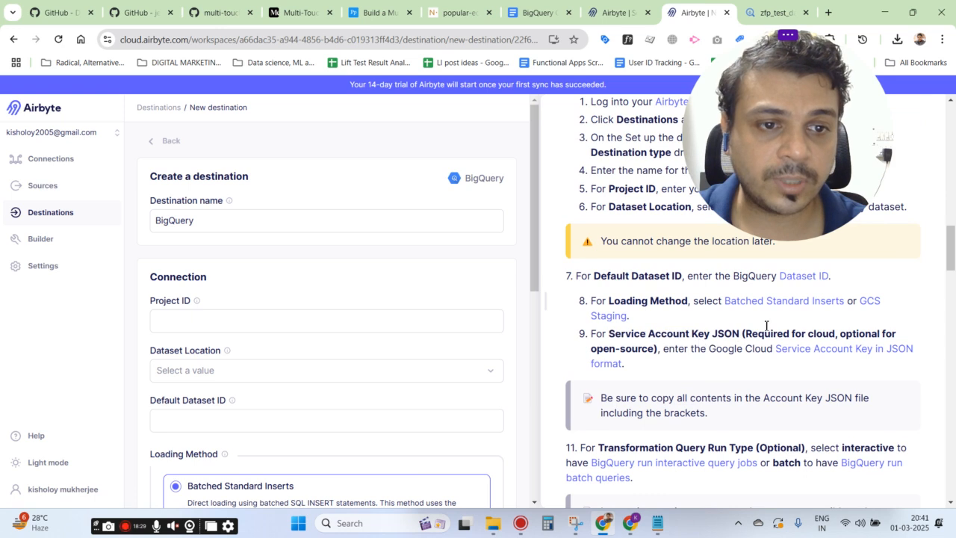
pyautogui.moveTo(688, 333); pyautogui.dragTo(745, 329)
pyautogui.click(753, 329)
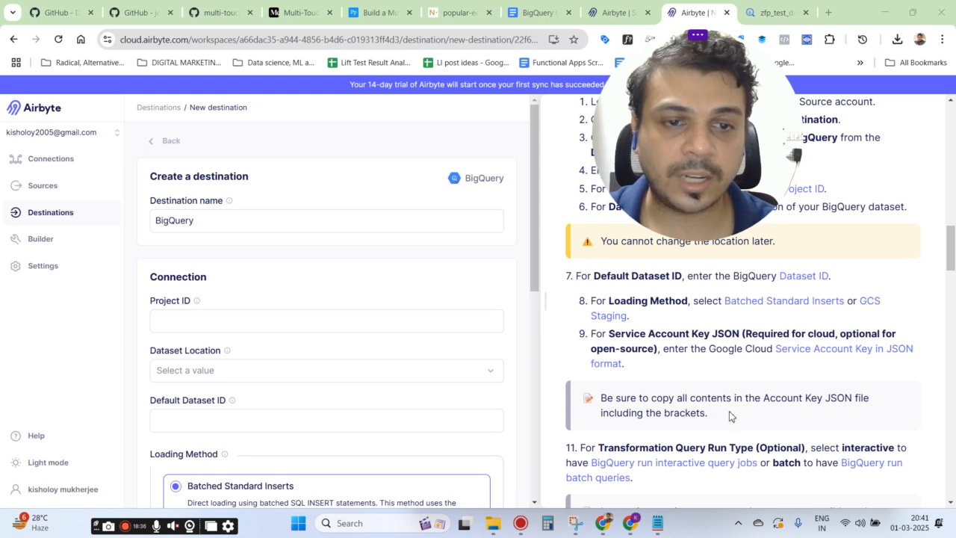
# Review the Loading Method options and the Service Account Key JSON field in the BigQuery destination form
pyautogui.scroll(-5, 283, 358)
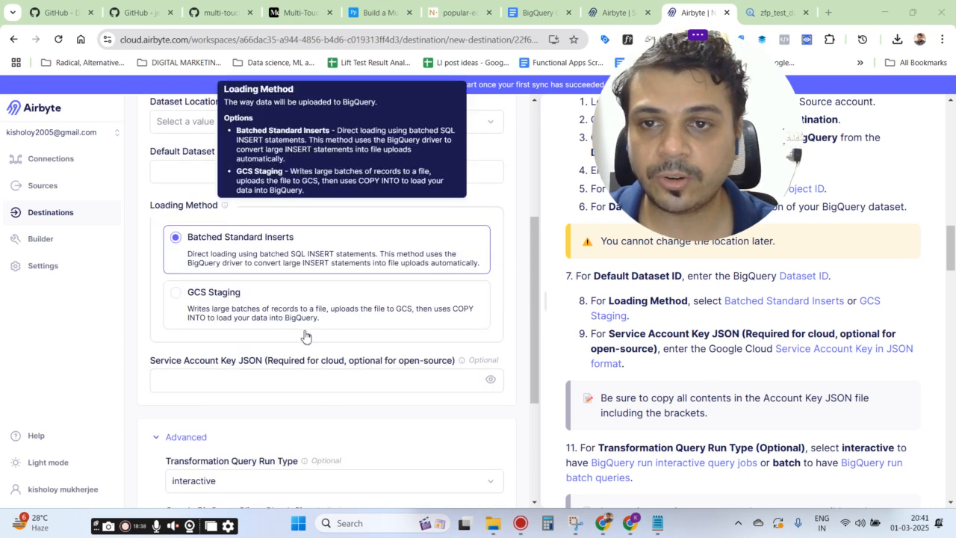
pyautogui.scroll(-1, 290, 299)
pyautogui.scroll(7, 292, 328)
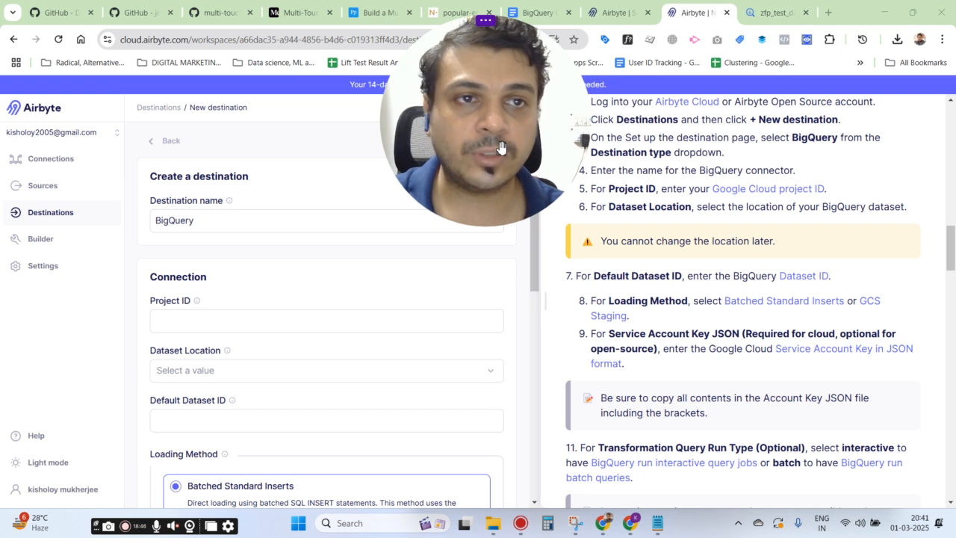
pyautogui.moveTo(502, 147); pyautogui.dragTo(634, 165)
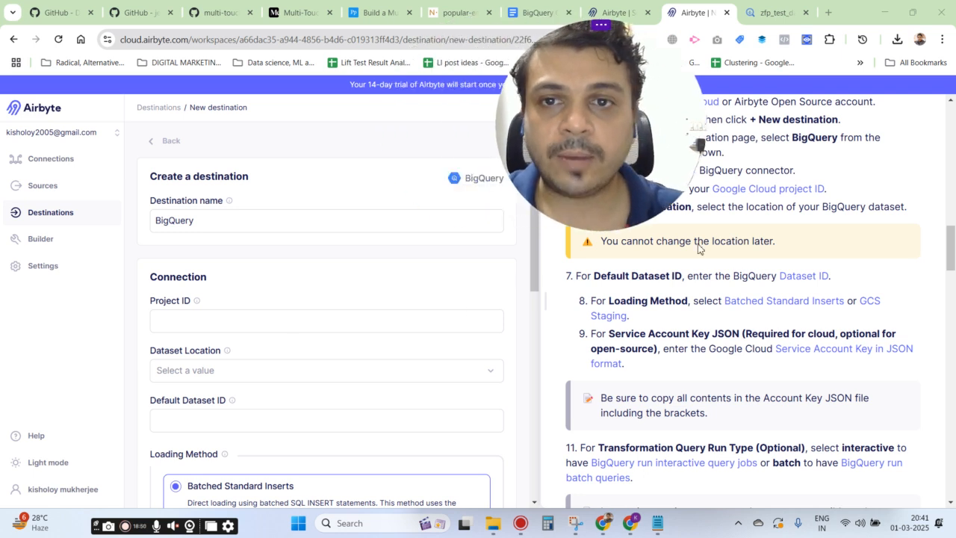
# Switch to the seedx-reporting BigQuery project and examine the full schema of the shopify_orders table
pyautogui.click(631, 523)
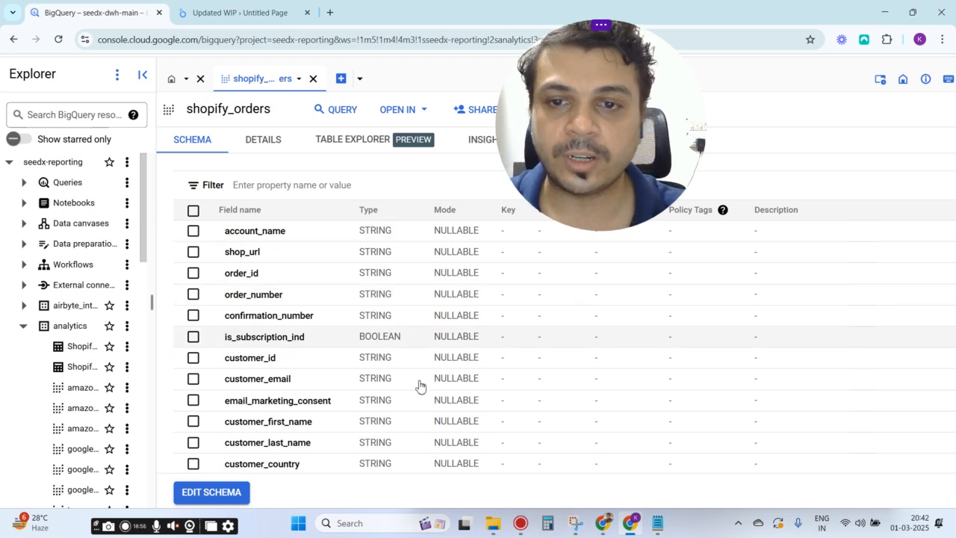
pyautogui.scroll(-6, 420, 386)
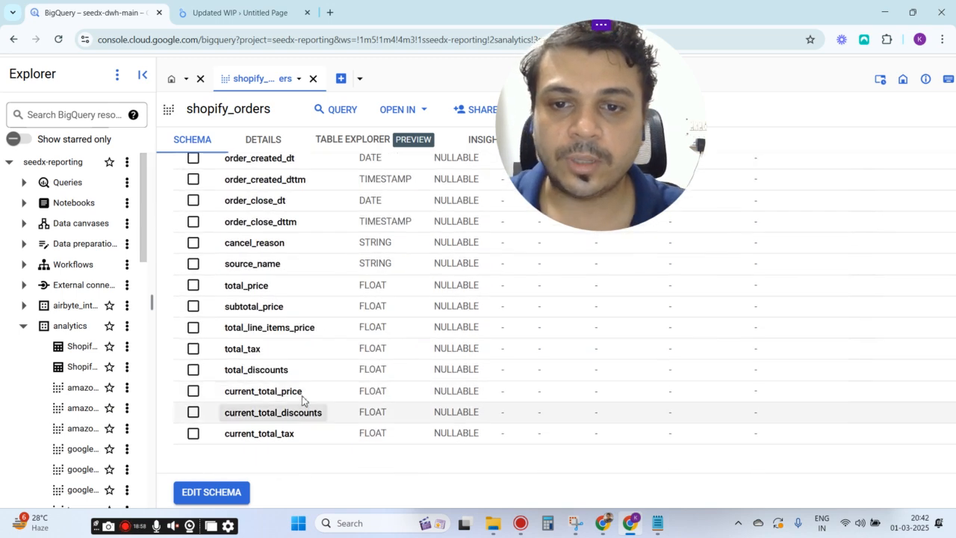
pyautogui.scroll(8, 302, 400)
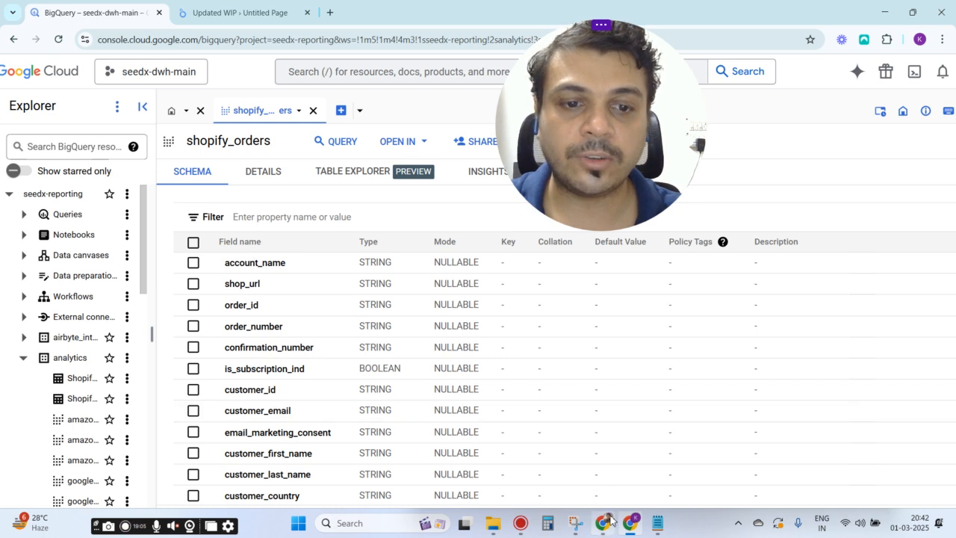
# Switch to the Google Docs outline and review its list of Shopify cohort analysis topics
pyautogui.moveTo(609, 520)
pyautogui.click(605, 455)
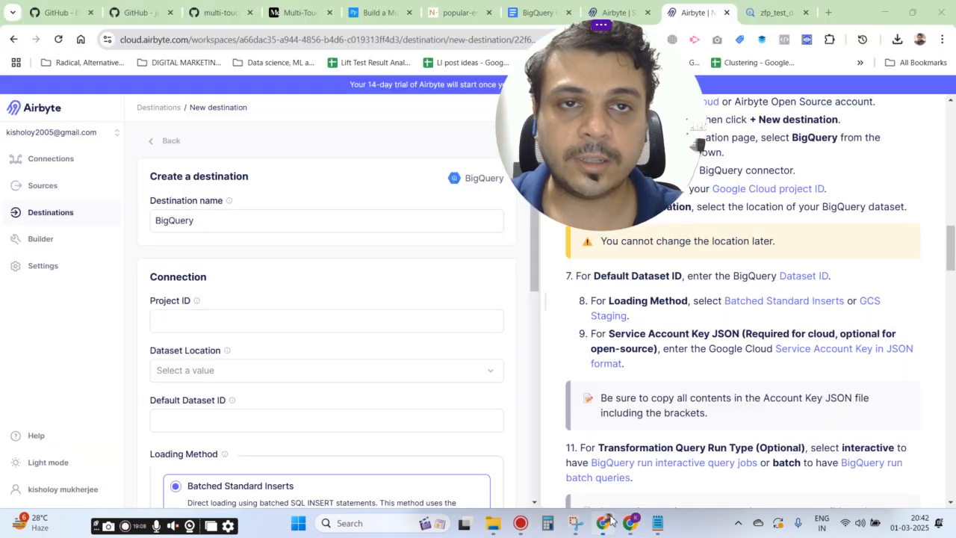
pyautogui.click(536, 12)
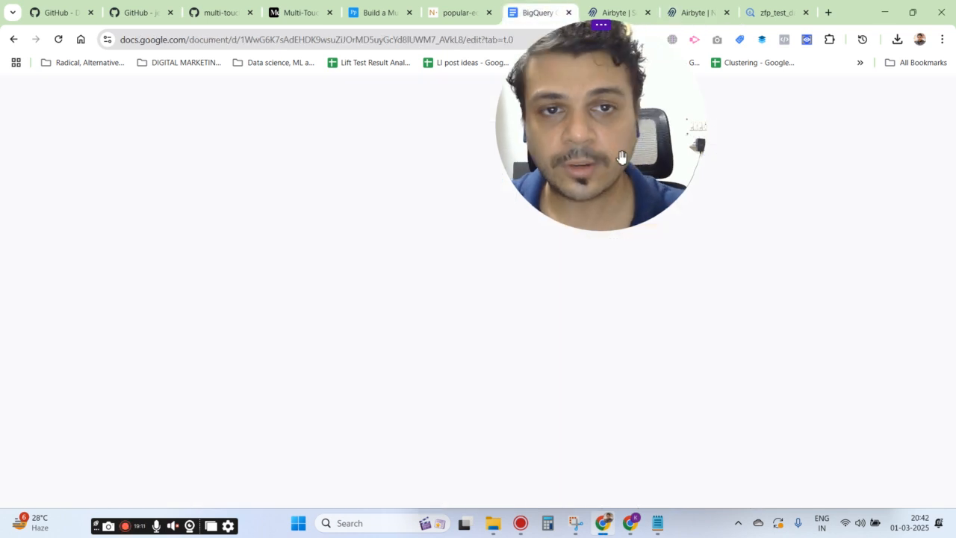
pyautogui.moveTo(662, 159); pyautogui.dragTo(756, 162)
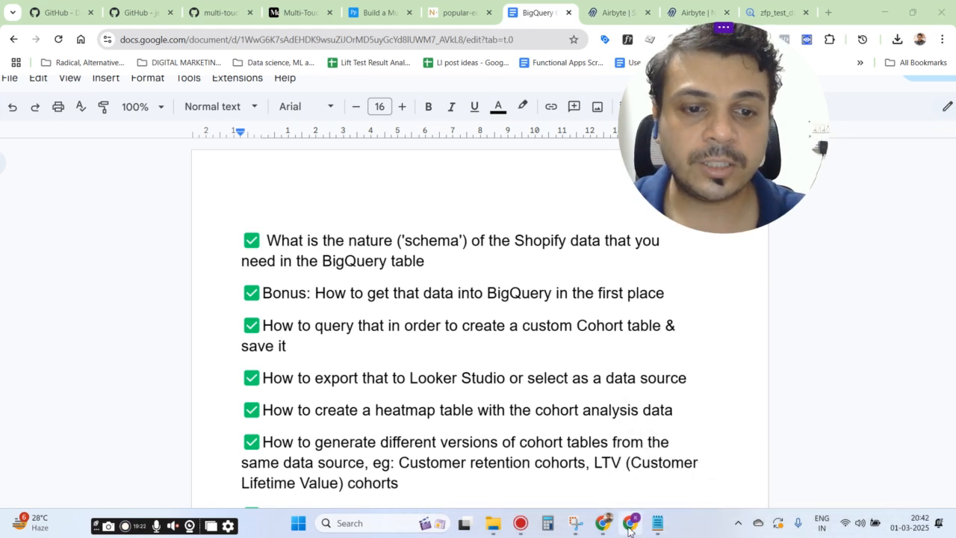
# Return to the shopify_orders table in BigQuery and view the destinations it can be opened in, such as Looker Studio
pyautogui.moveTo(629, 530)
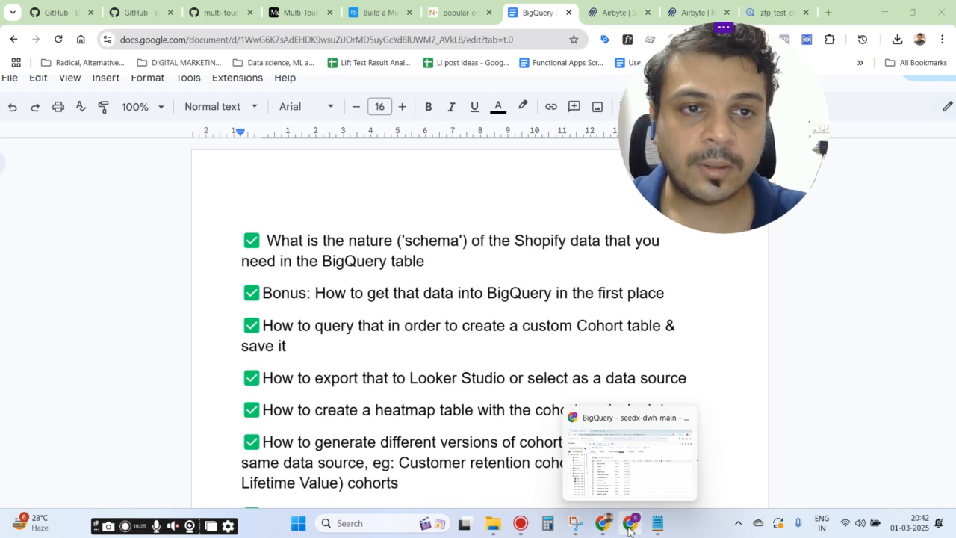
pyautogui.click(629, 530)
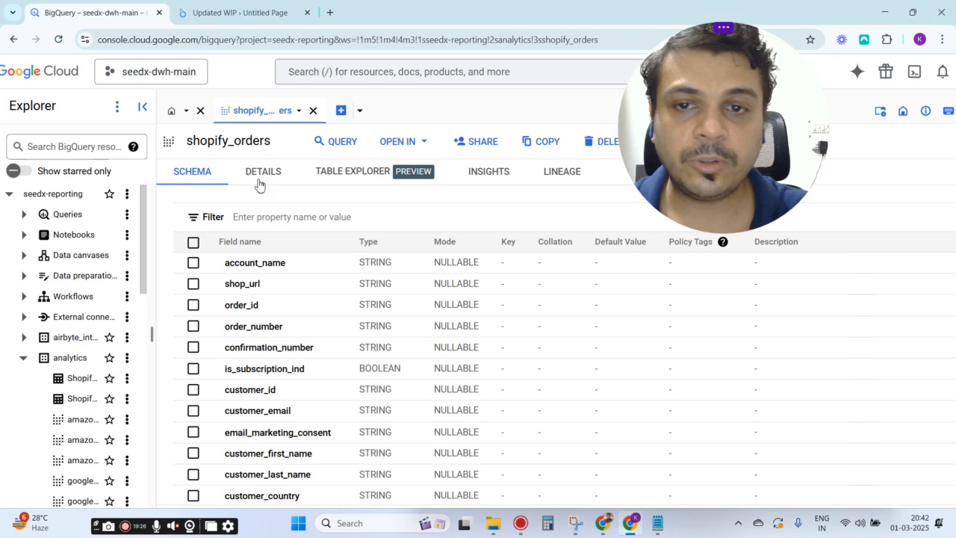
pyautogui.moveTo(696, 155); pyautogui.dragTo(176, 155)
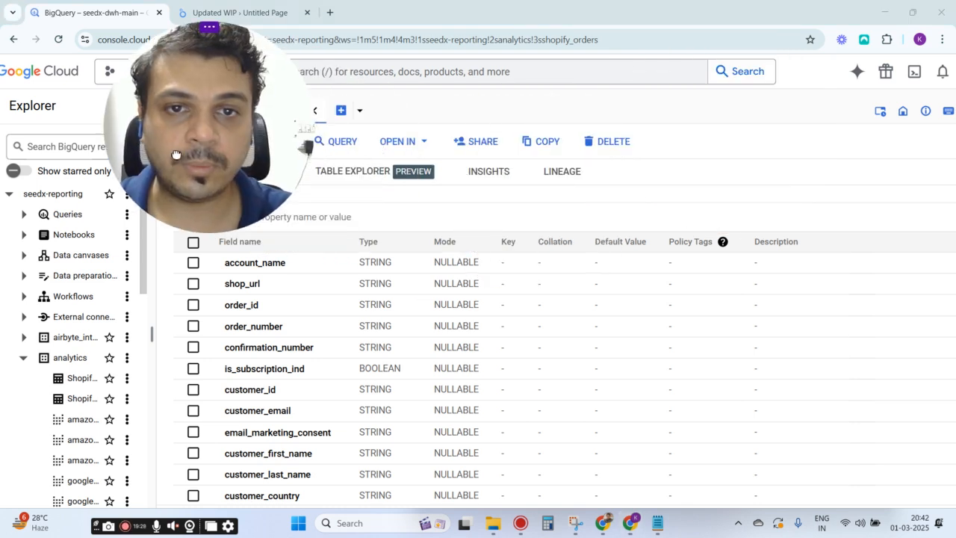
pyautogui.click(422, 146)
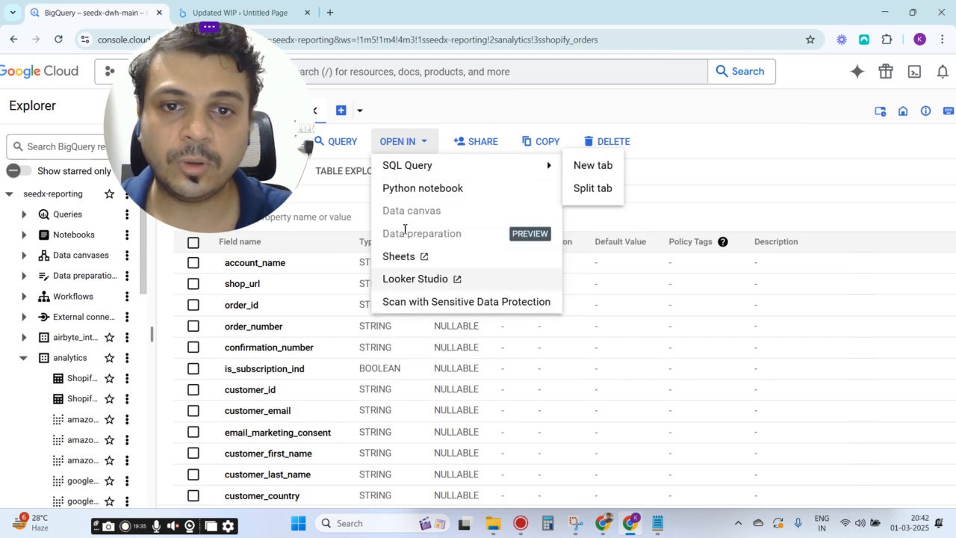
pyautogui.moveTo(194, 149); pyautogui.dragTo(627, 144)
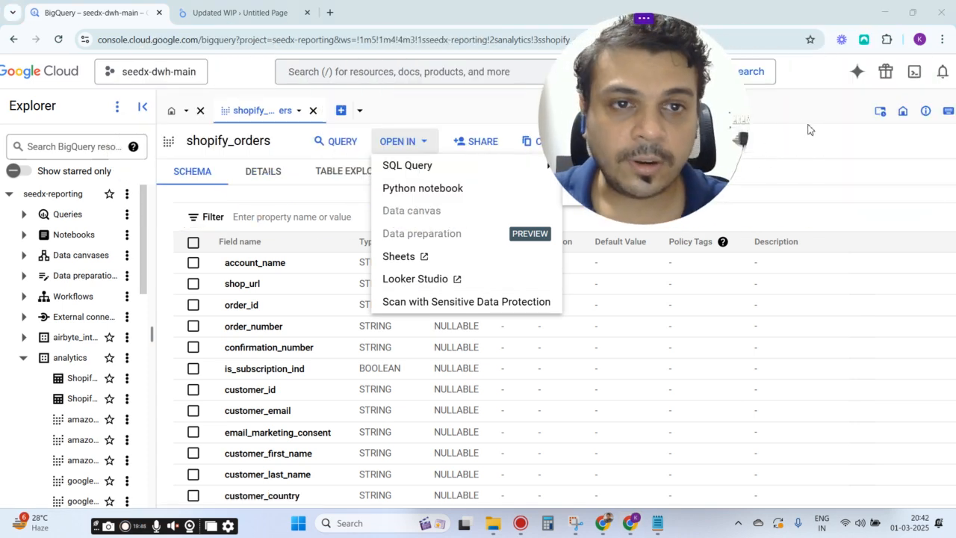
# Switch to the Updated WIP report in Looker Studio and examine the cohort heatmap's data source setting
pyautogui.click(249, 6)
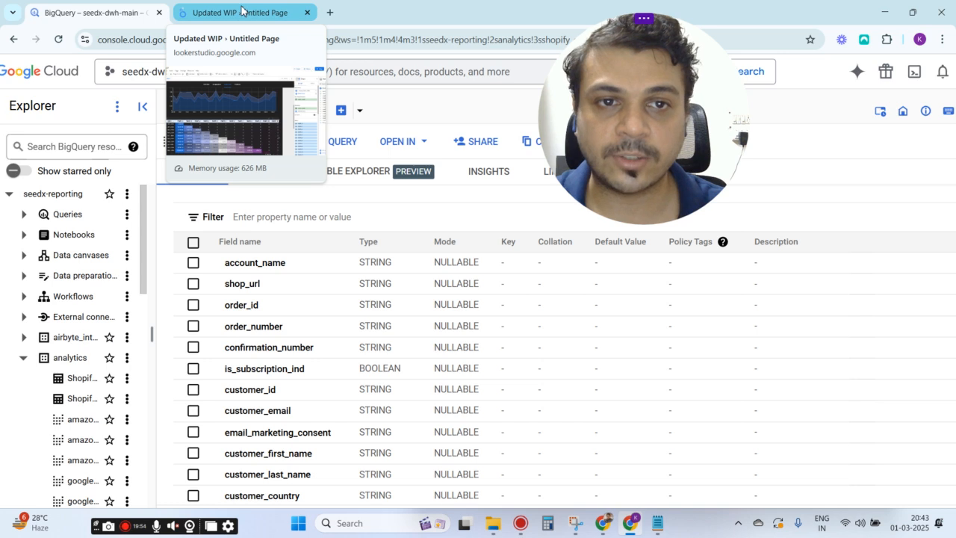
pyautogui.click(241, 10)
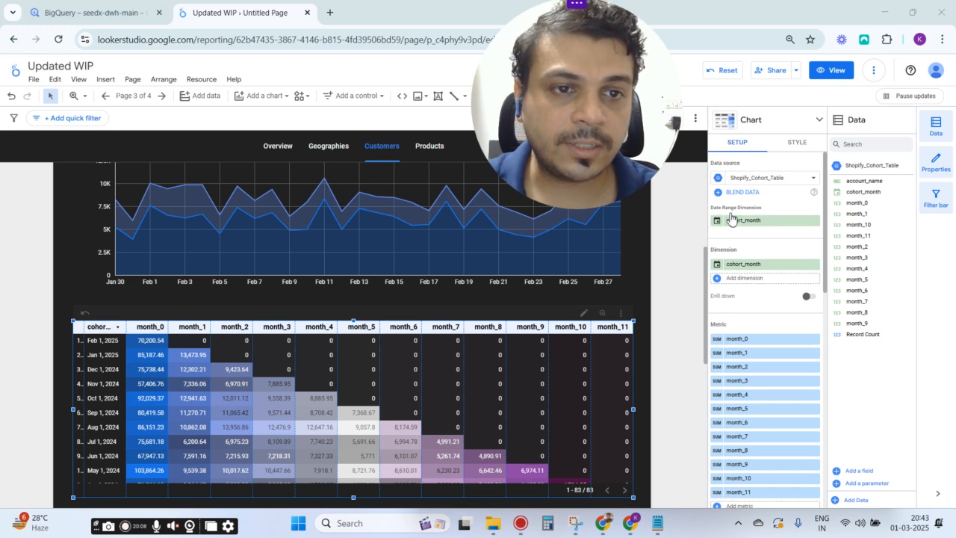
pyautogui.scroll(3, 756, 237)
pyautogui.scroll(1, 756, 236)
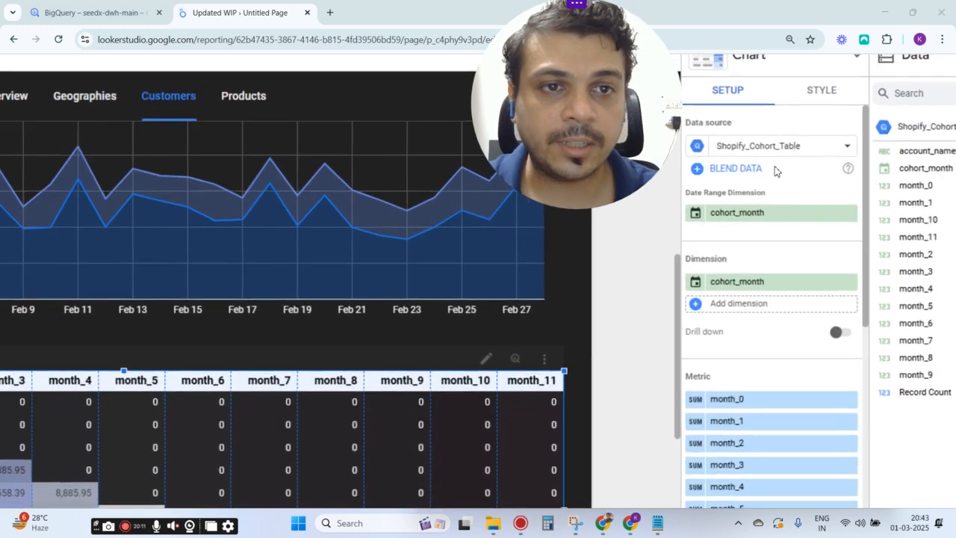
pyautogui.scroll(1, 748, 121)
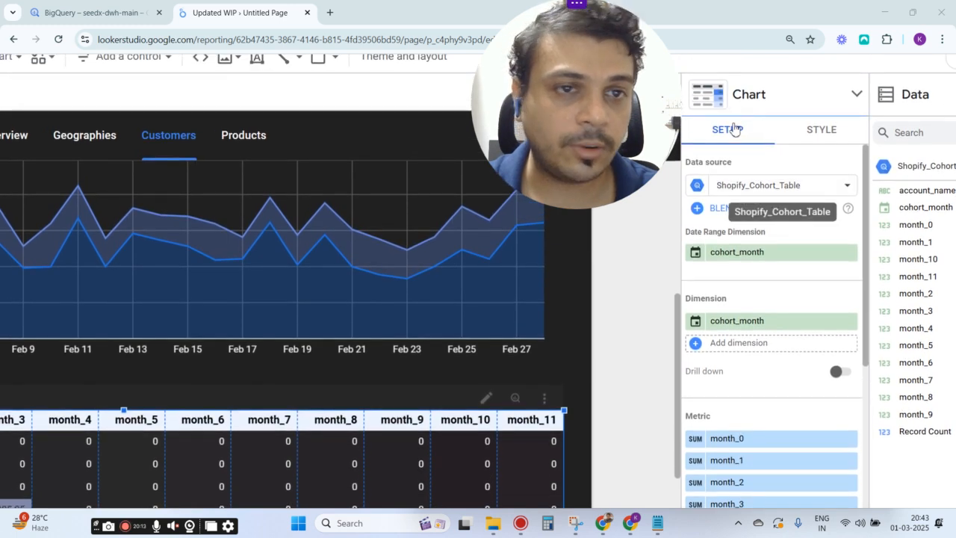
pyautogui.scroll(1, 724, 131)
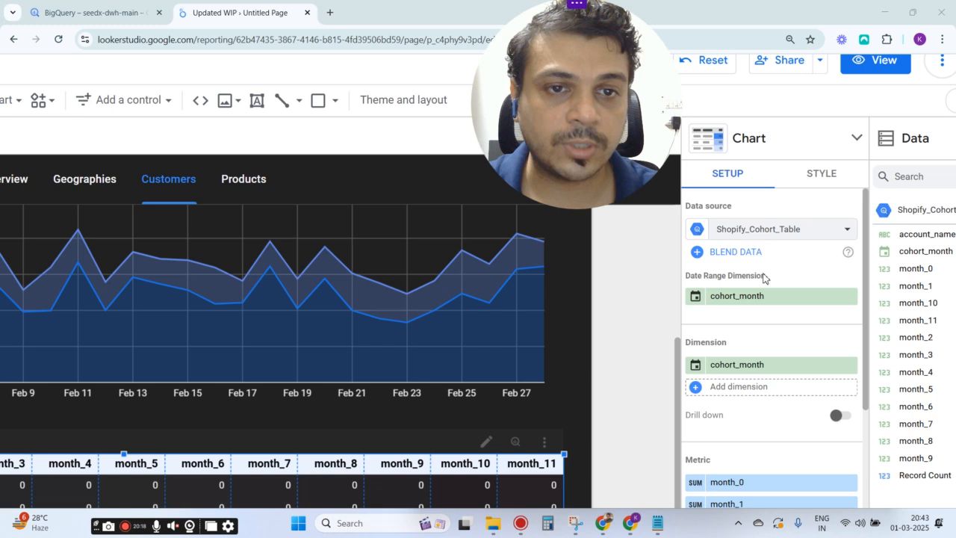
# Examine the cohort heatmap's date range dimension, dimension and monthly metrics alongside the table on the Customers page
pyautogui.scroll(-2, 769, 280)
pyautogui.scroll(1, 761, 293)
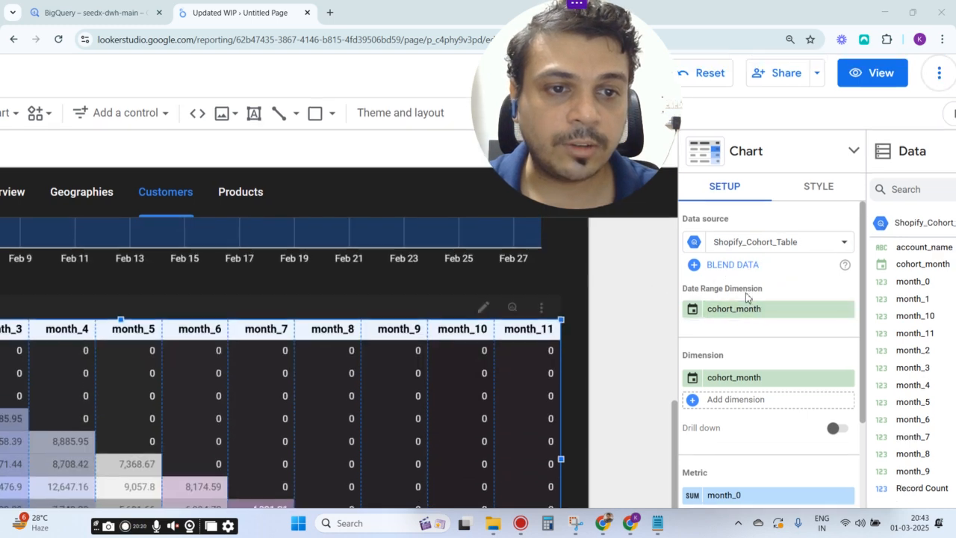
pyautogui.scroll(-2, 747, 295)
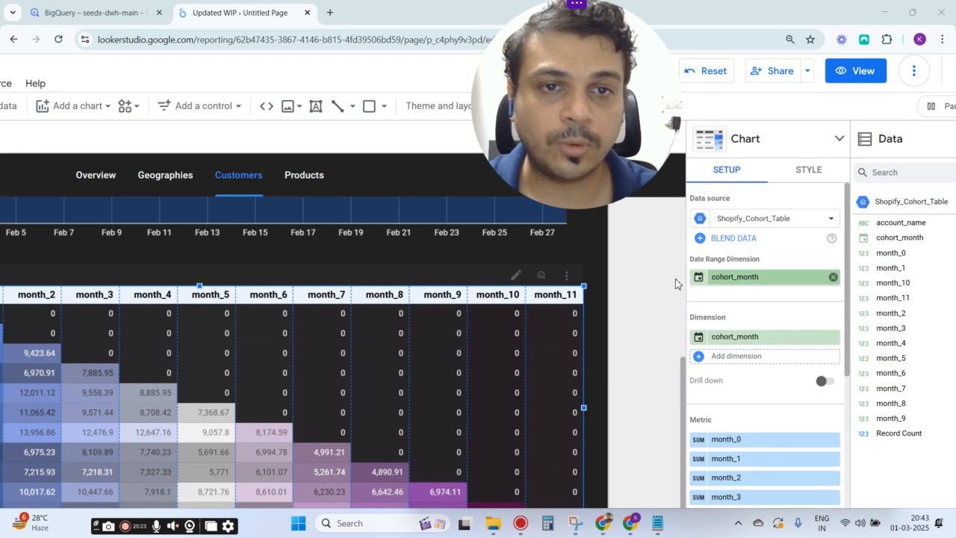
pyautogui.scroll(-1, 674, 276)
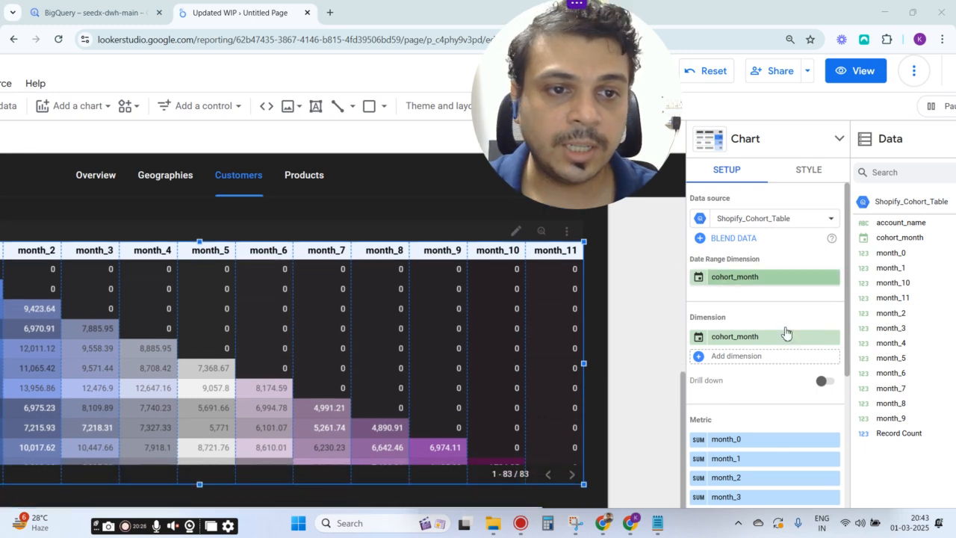
pyautogui.scroll(-1, 780, 307)
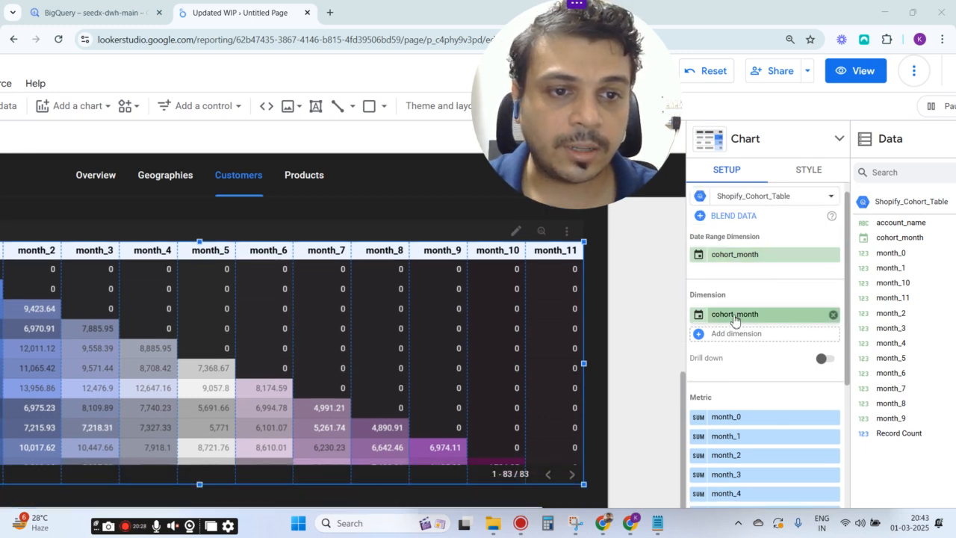
pyautogui.scroll(-1, 735, 320)
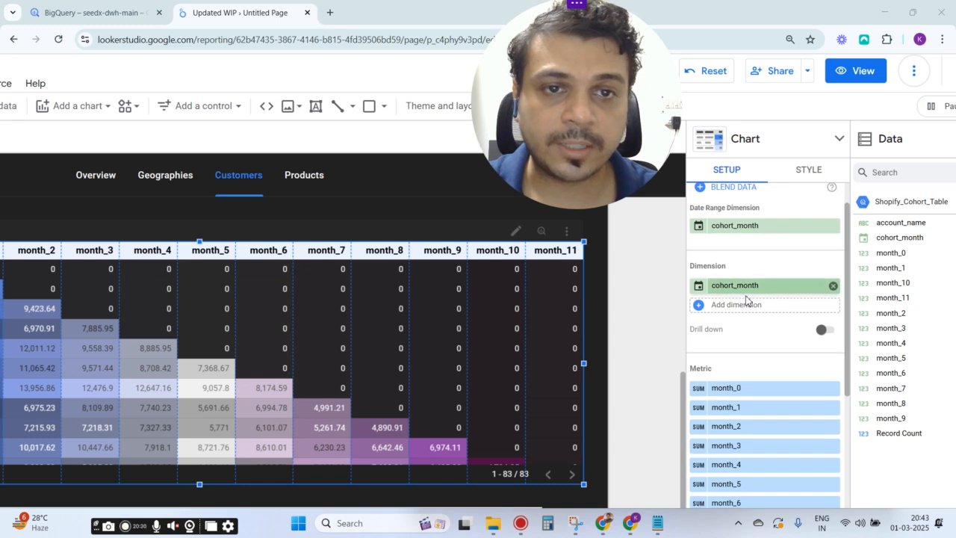
pyautogui.scroll(-1, 746, 300)
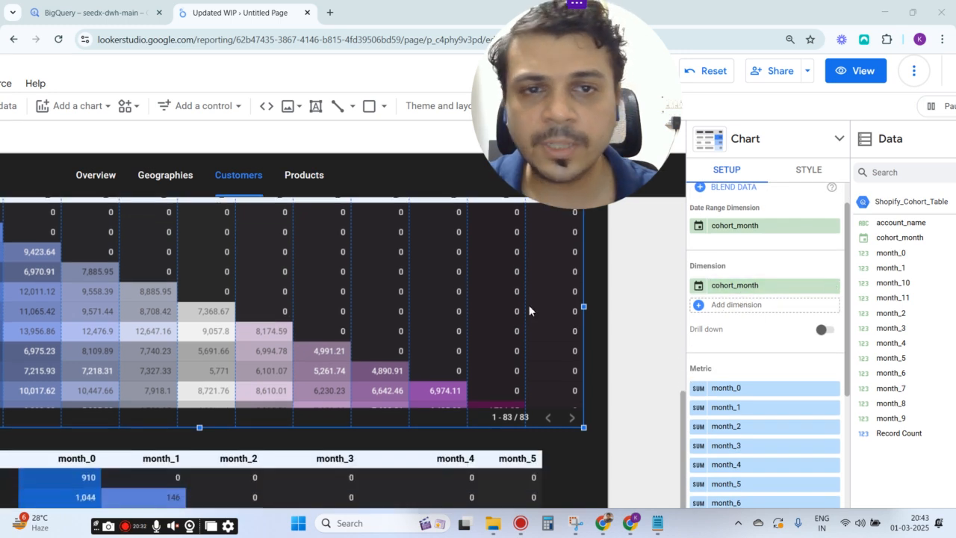
# Examine the cohort table's list of monthly metrics against all of its heatmap columns on the Customers page
pyautogui.scroll(-3, 771, 340)
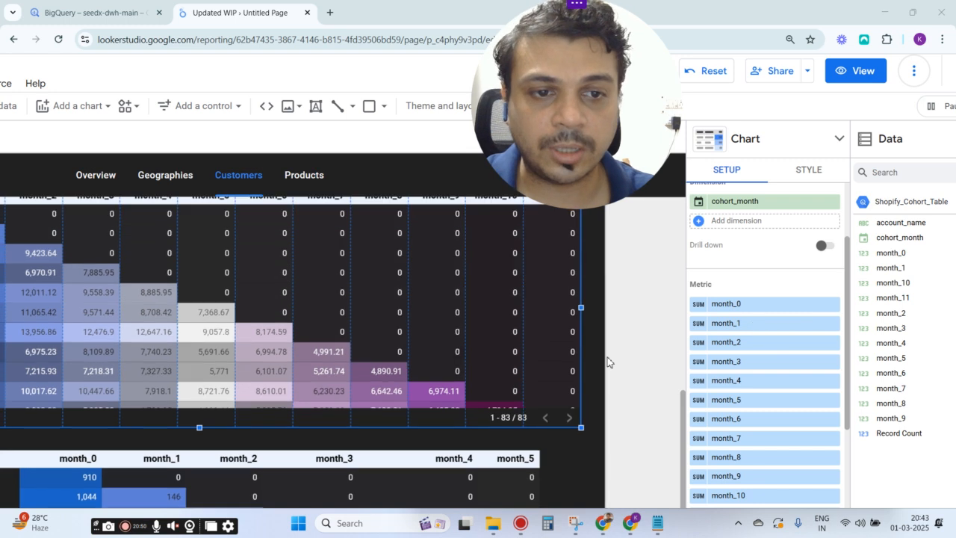
pyautogui.scroll(-1, 610, 362)
pyautogui.scroll(-1, 597, 362)
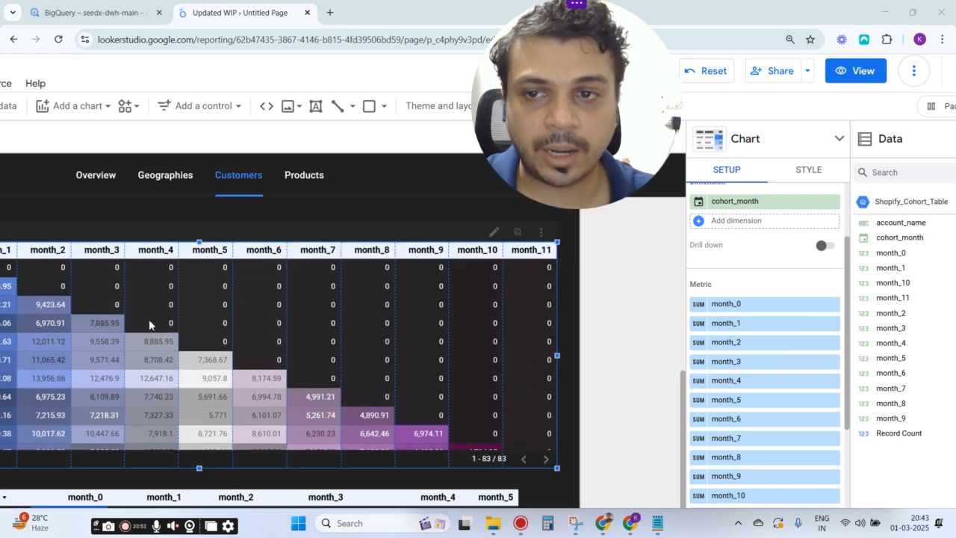
pyautogui.scroll(-1, 543, 334)
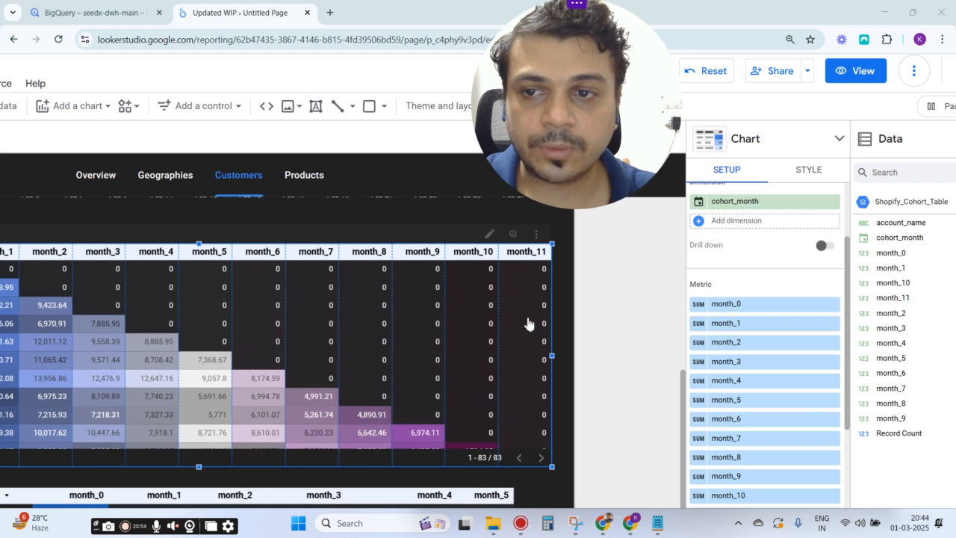
pyautogui.scroll(-2, 601, 321)
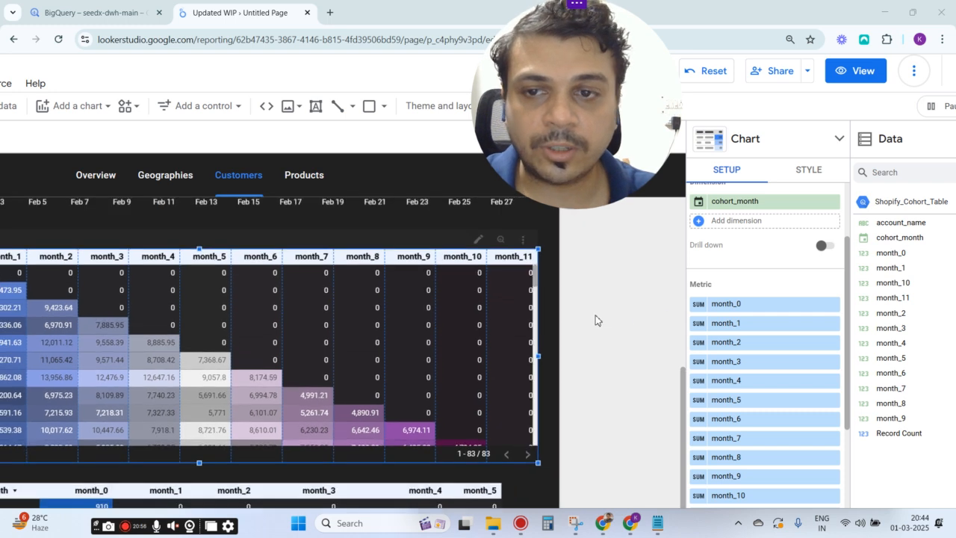
pyautogui.scroll(-3, 592, 321)
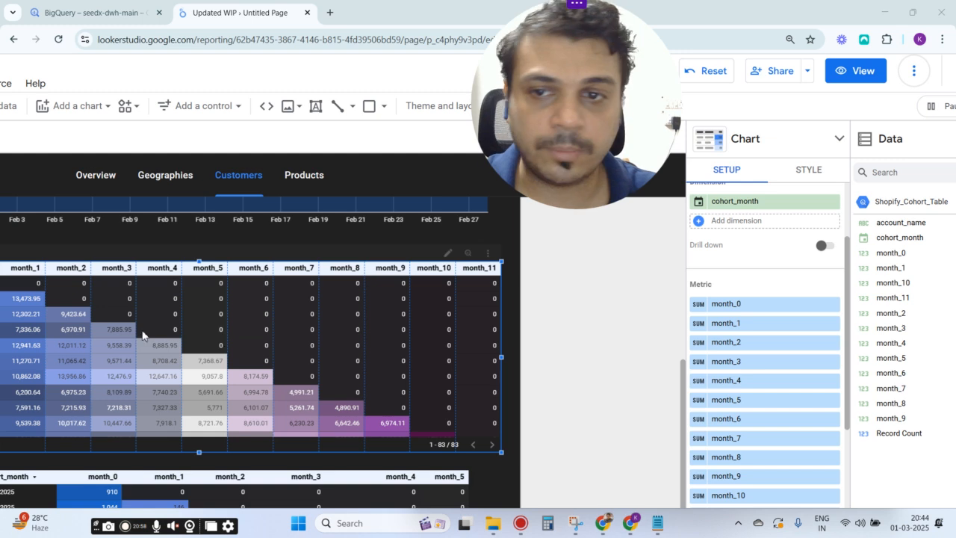
pyautogui.hscroll(-1, 7, 269)
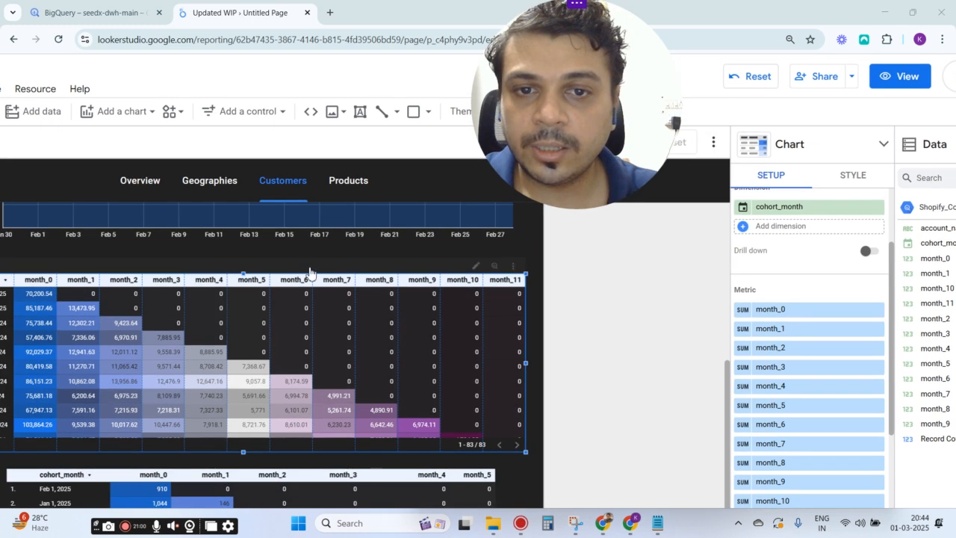
pyautogui.hscroll(-2, 558, 290)
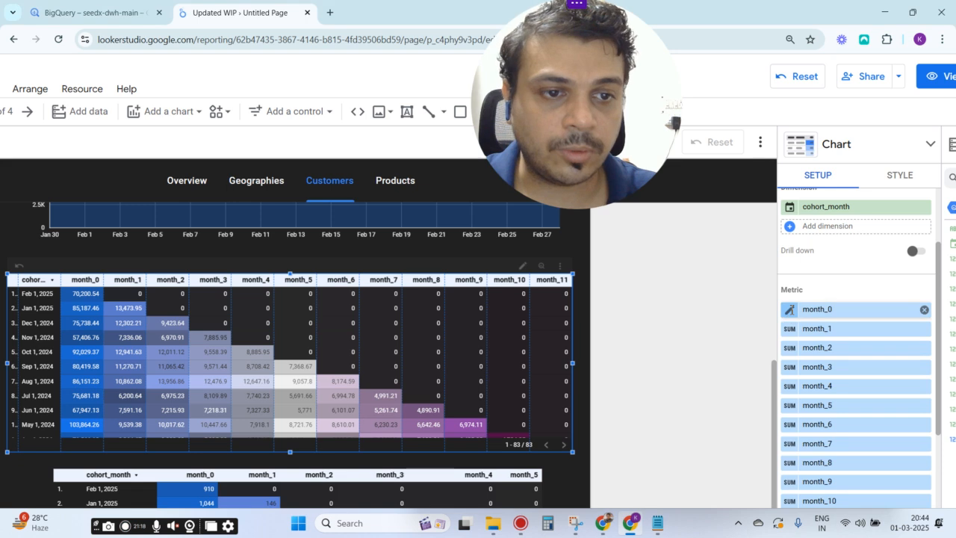
# Inspect the month_0 metric's field settings, such as data type and aggregation, and review the table's data source and dimensions
pyautogui.click(790, 309)
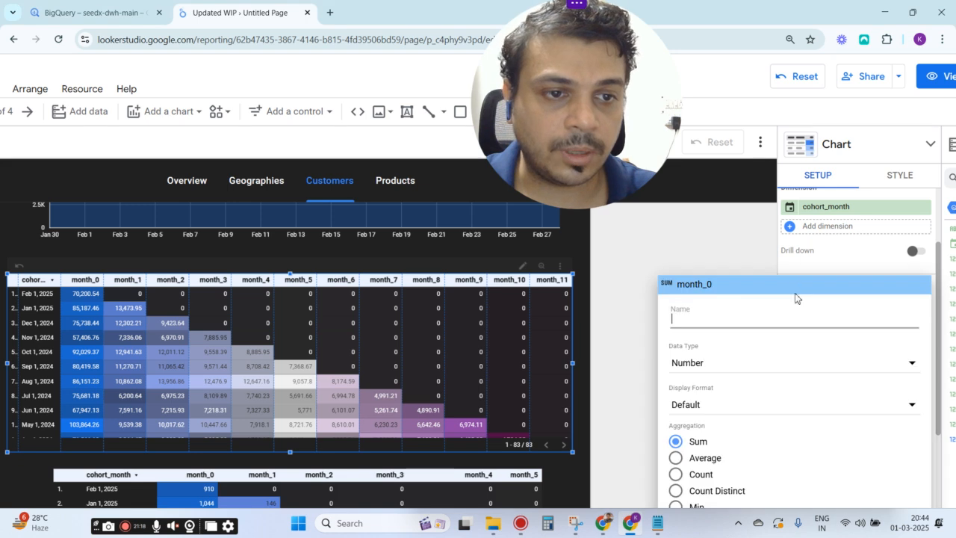
pyautogui.click(623, 331)
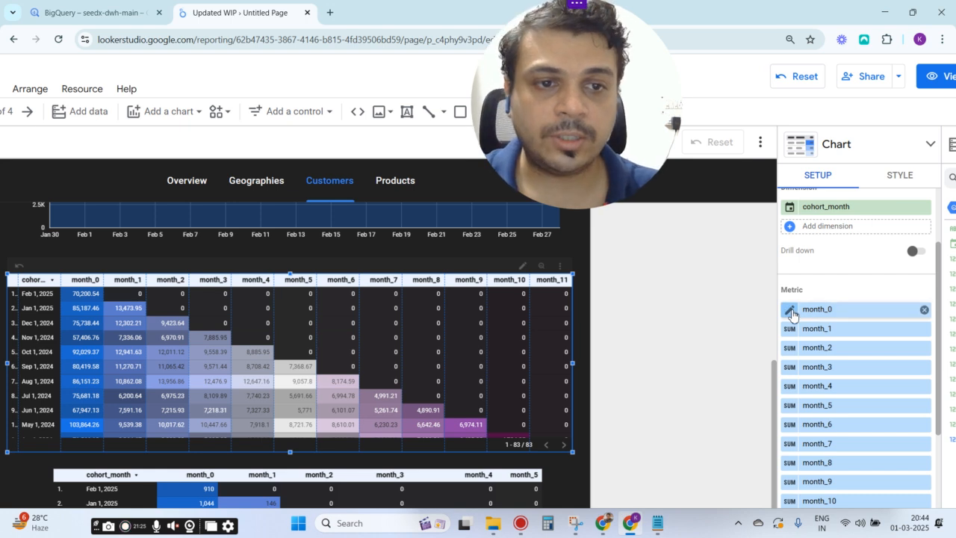
pyautogui.scroll(-2, 792, 314)
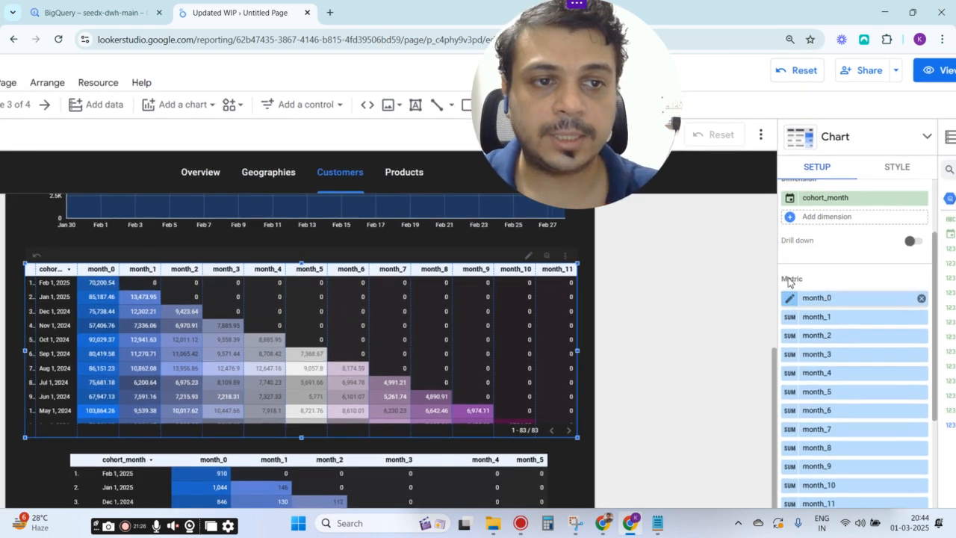
pyautogui.scroll(2, 788, 281)
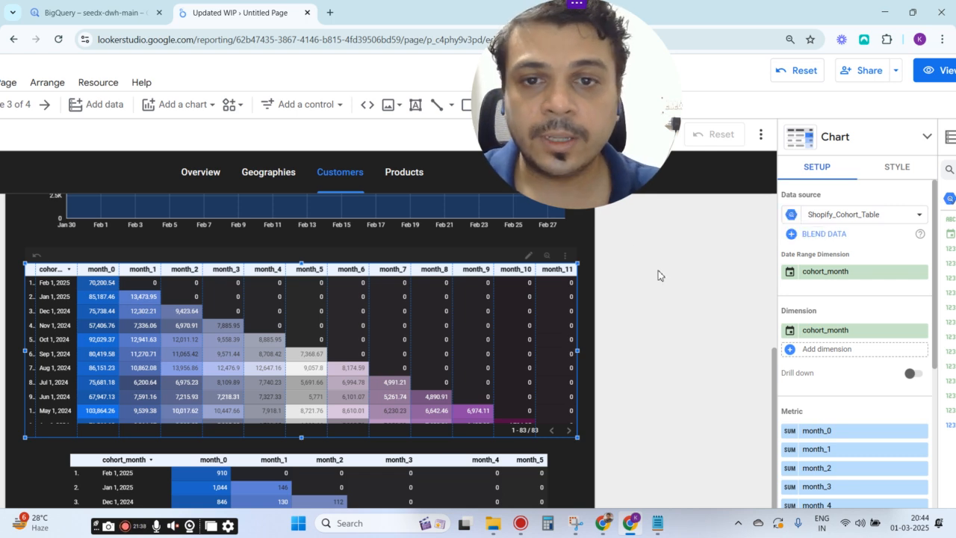
# Show the cohort table's style settings and locate the Metric #1 formatting options
pyautogui.scroll(-1, 675, 268)
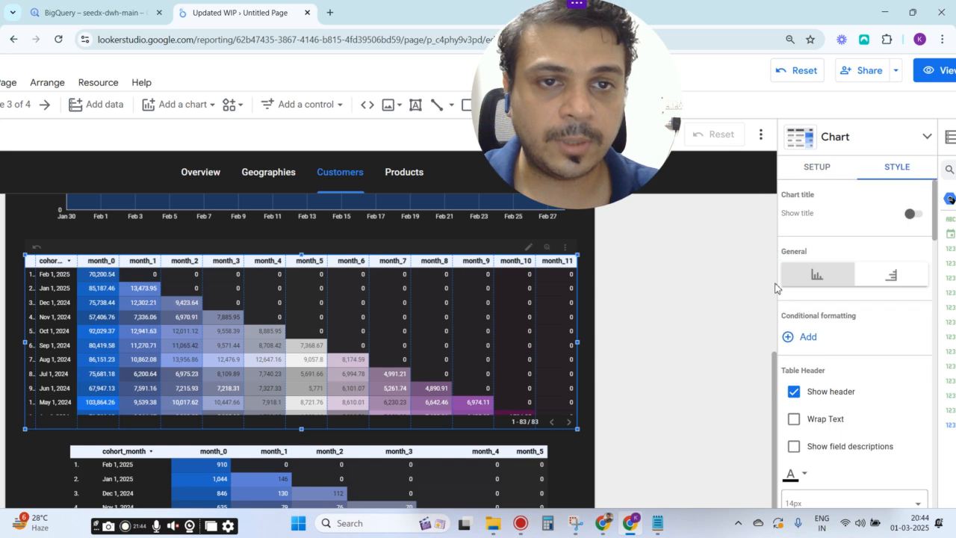
pyautogui.scroll(-1, 844, 336)
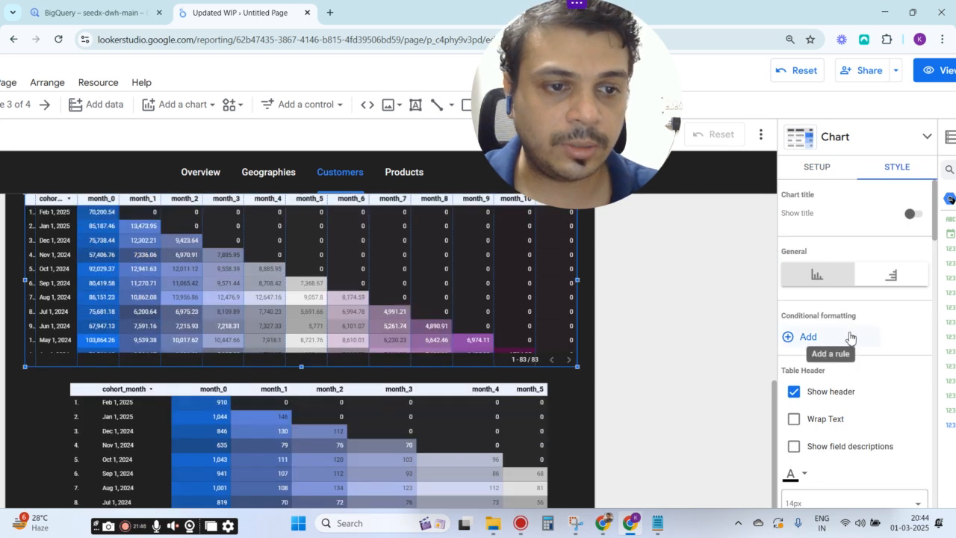
pyautogui.scroll(-2, 862, 362)
pyautogui.moveTo(935, 230); pyautogui.dragTo(920, 366)
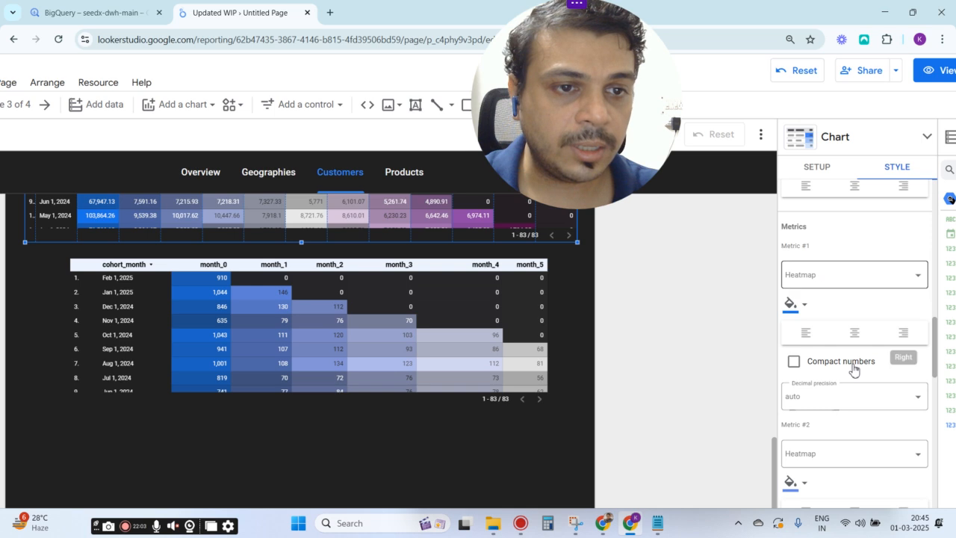
# View the display types available for Metric #1 and examine the Heatmap style and column color of the following metrics
pyautogui.click(845, 280)
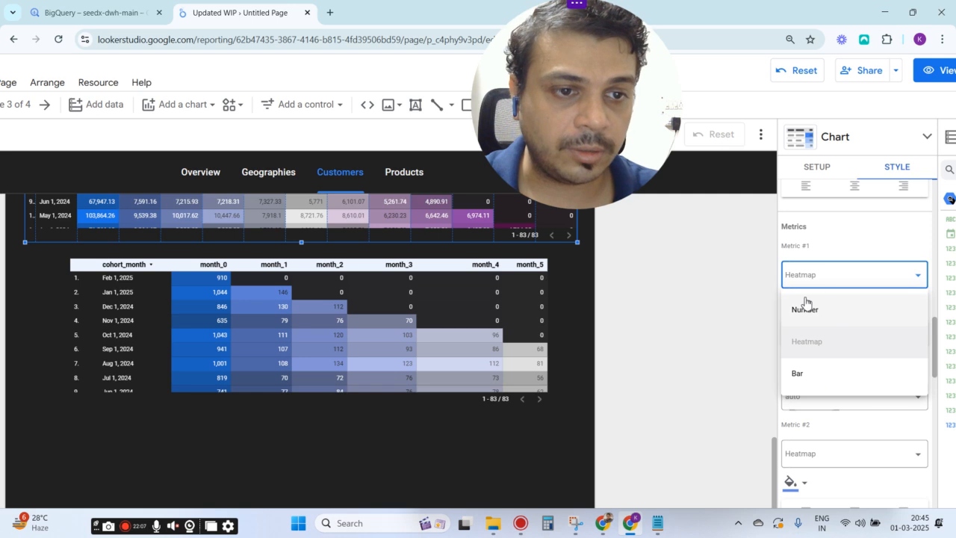
pyautogui.click(699, 289)
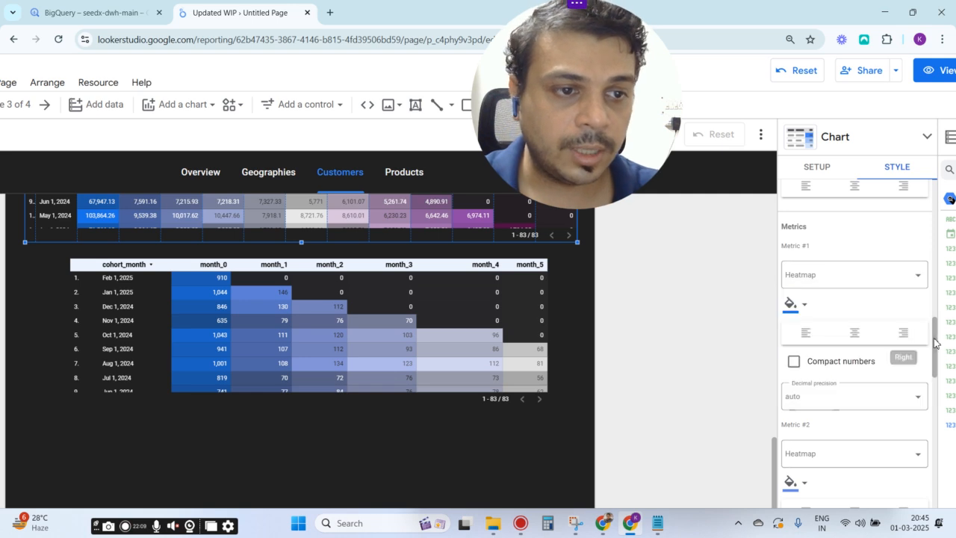
pyautogui.moveTo(934, 342); pyautogui.dragTo(931, 432)
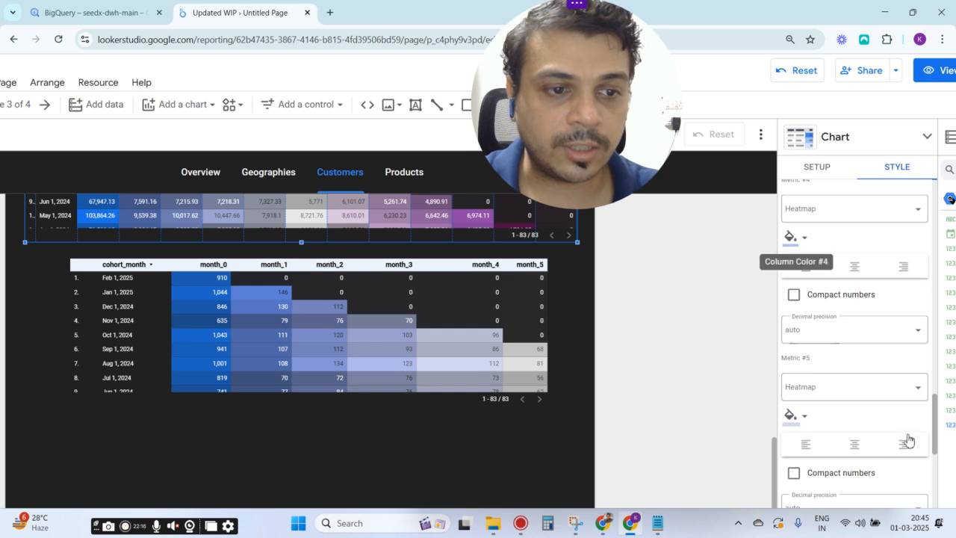
pyautogui.moveTo(934, 425); pyautogui.dragTo(945, 285)
pyautogui.moveTo(926, 185); pyautogui.dragTo(811, 179)
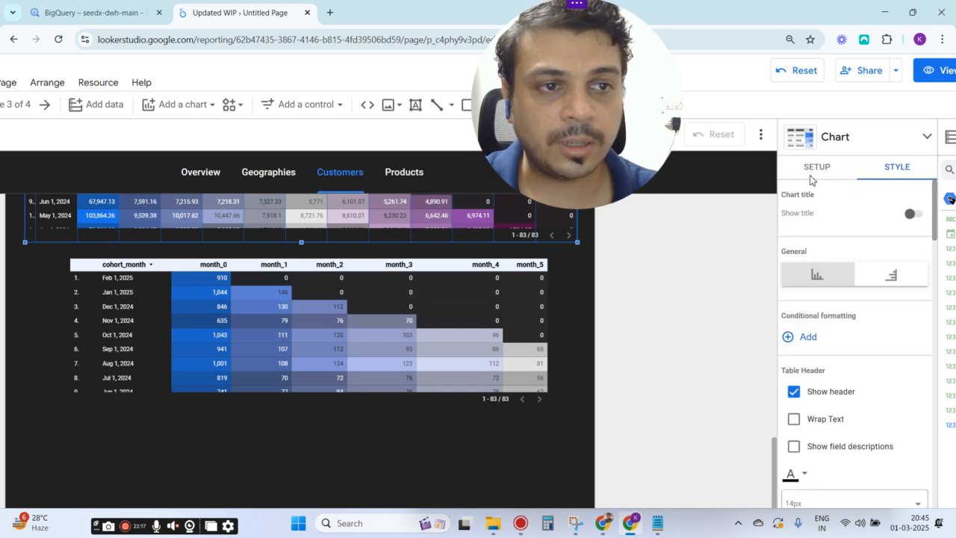
# Return to the cohort table's setup settings and compare the two cohort heatmaps on the Customers page
pyautogui.click(814, 169)
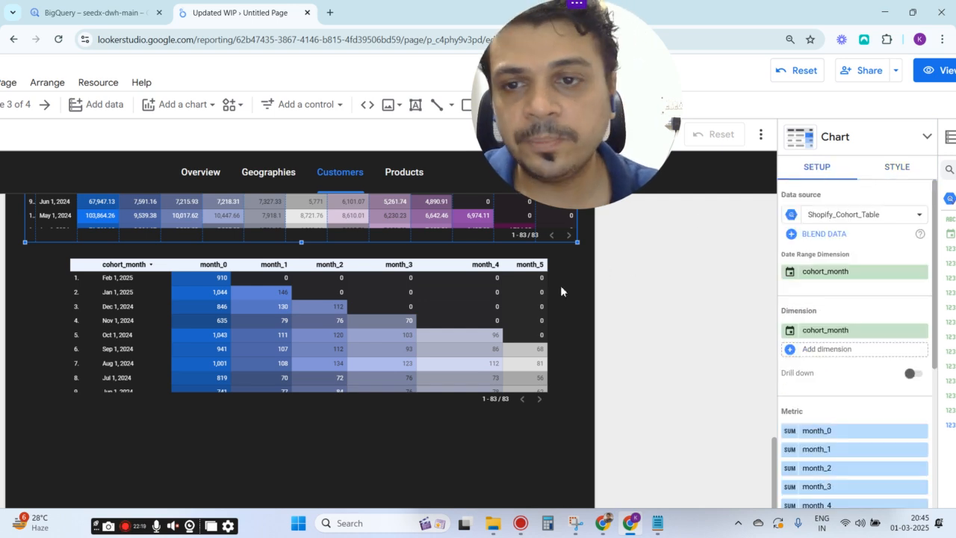
pyautogui.scroll(2, 616, 297)
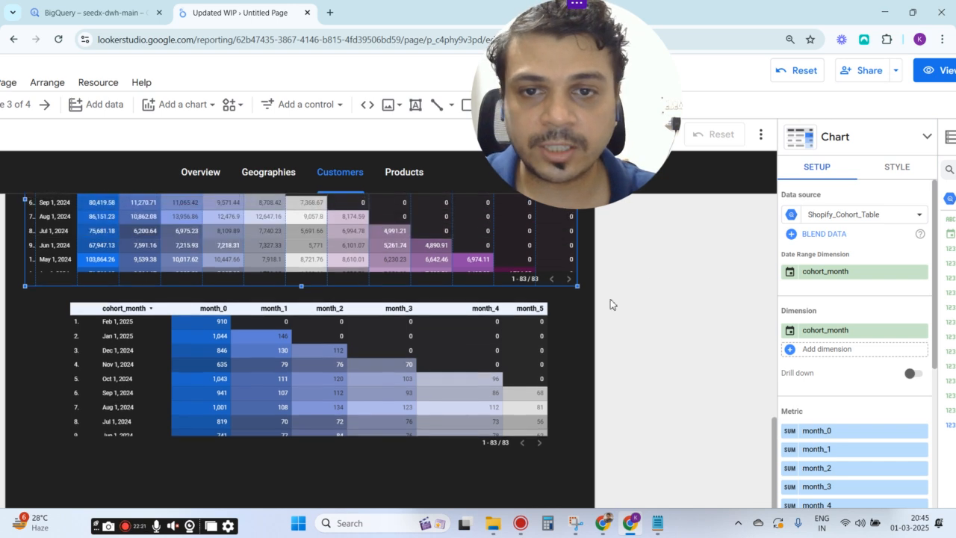
pyautogui.scroll(2, 608, 304)
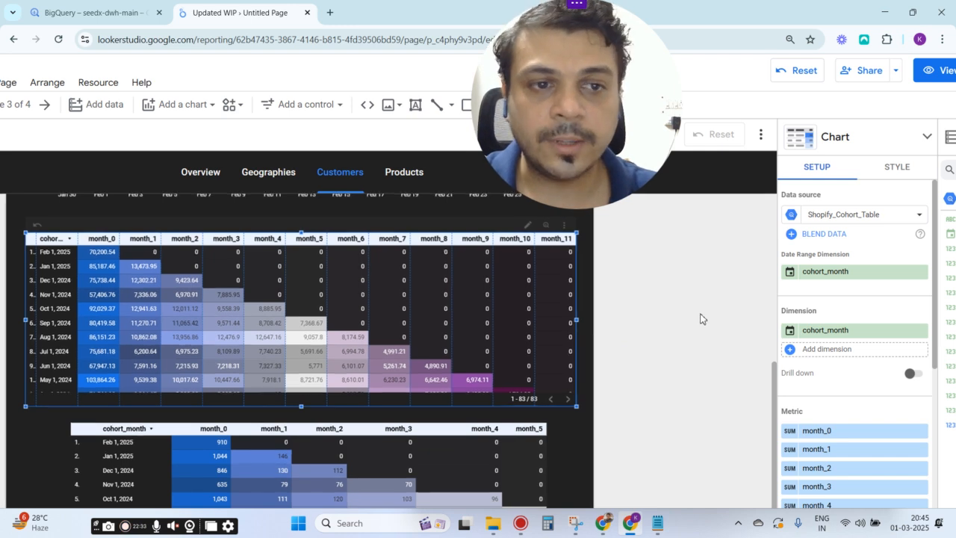
pyautogui.scroll(-1, 702, 319)
pyautogui.scroll(-1, 116, 284)
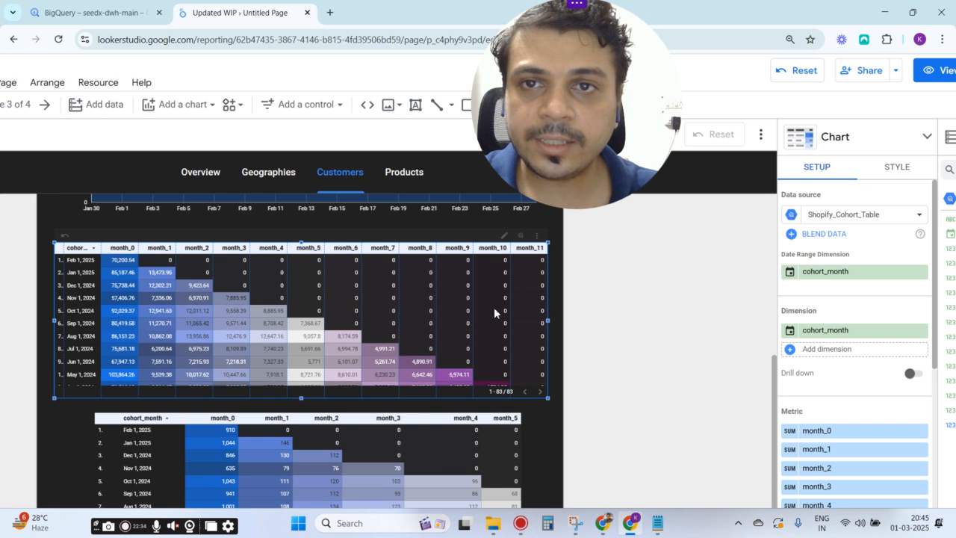
pyautogui.scroll(-1, 522, 317)
# Switch to the Google Docs outline and review the topics on creating a heatmap table and generating retention and LTV cohorts
pyautogui.moveTo(603, 523)
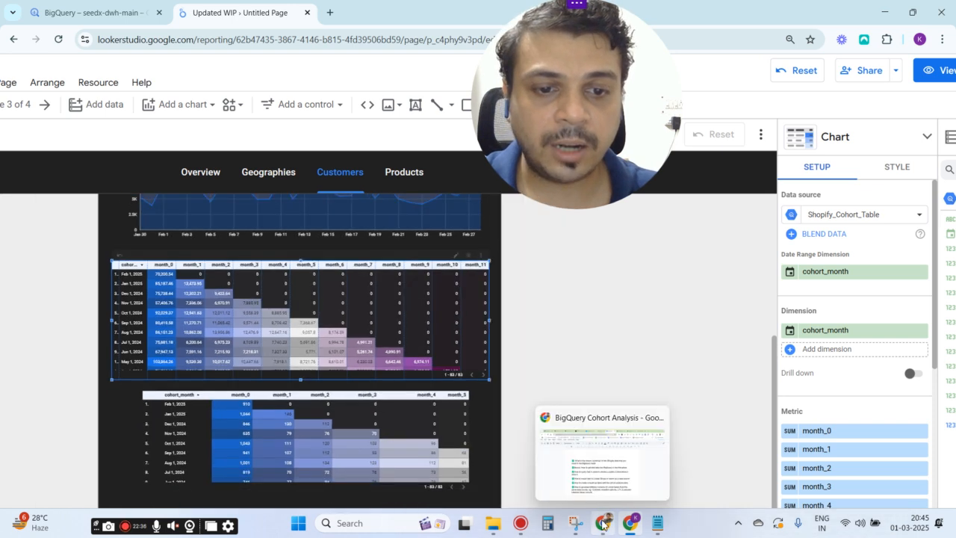
pyautogui.click(602, 456)
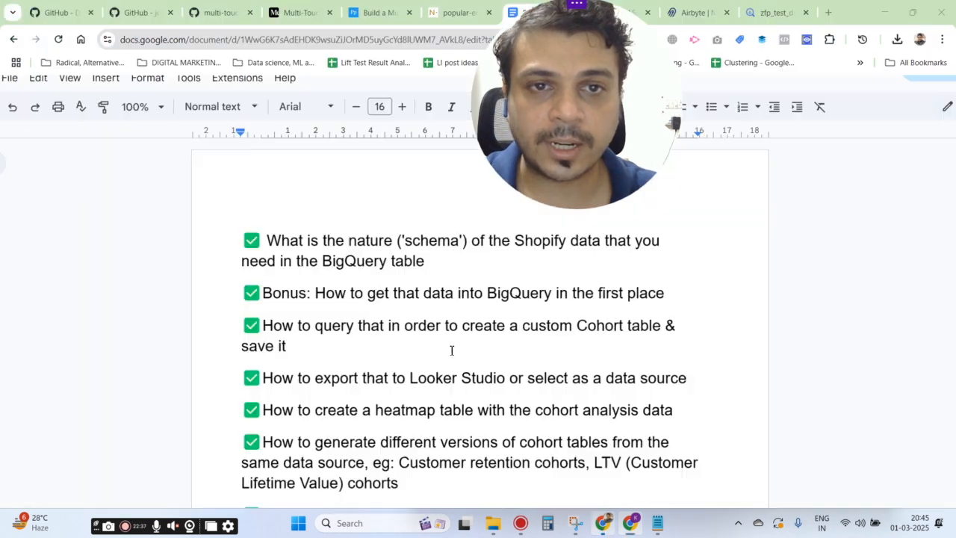
pyautogui.scroll(-1, 352, 334)
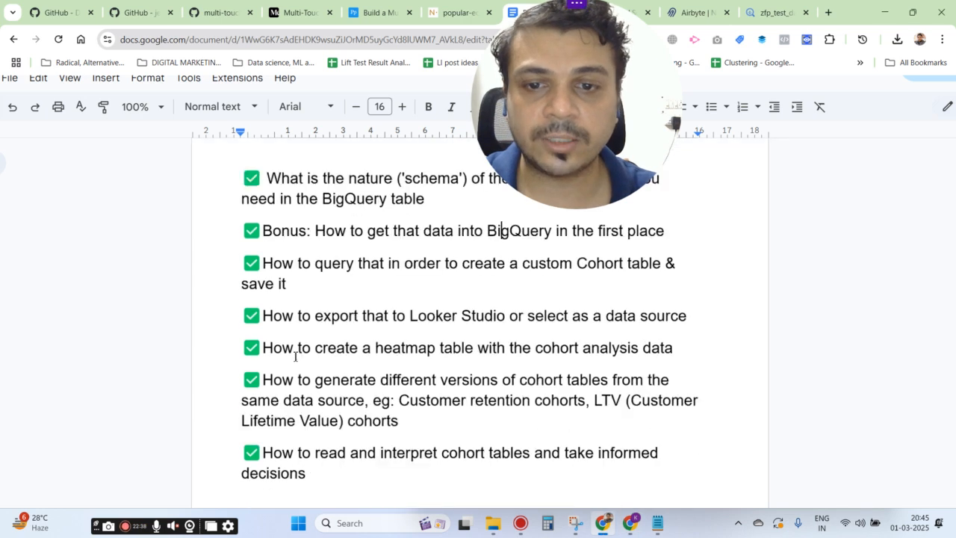
pyautogui.keyDown('shift'); pyautogui.click(357, 426); pyautogui.keyUp('shift')
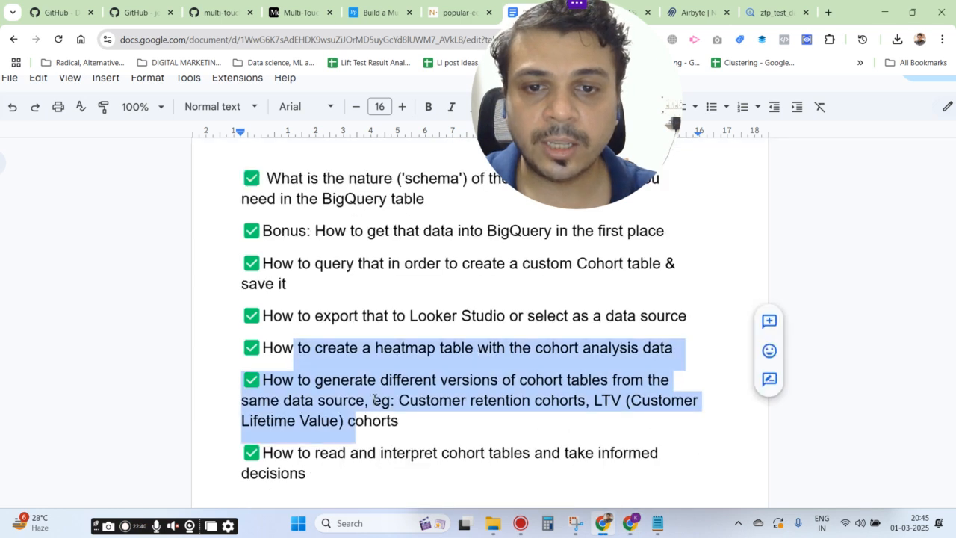
pyautogui.click(374, 399)
pyautogui.moveTo(383, 399); pyautogui.dragTo(595, 399)
pyautogui.click(439, 363)
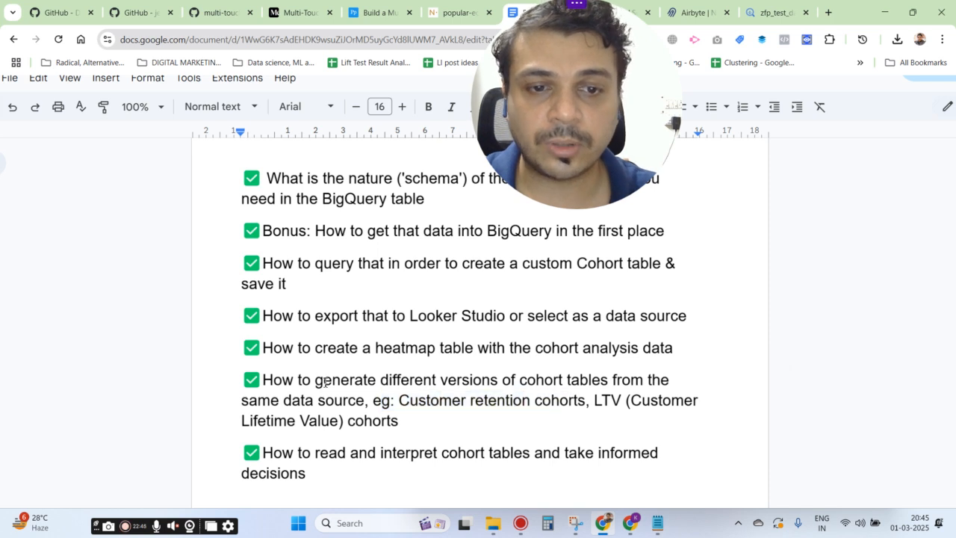
pyautogui.moveTo(519, 381); pyautogui.dragTo(656, 400)
pyautogui.click(423, 336)
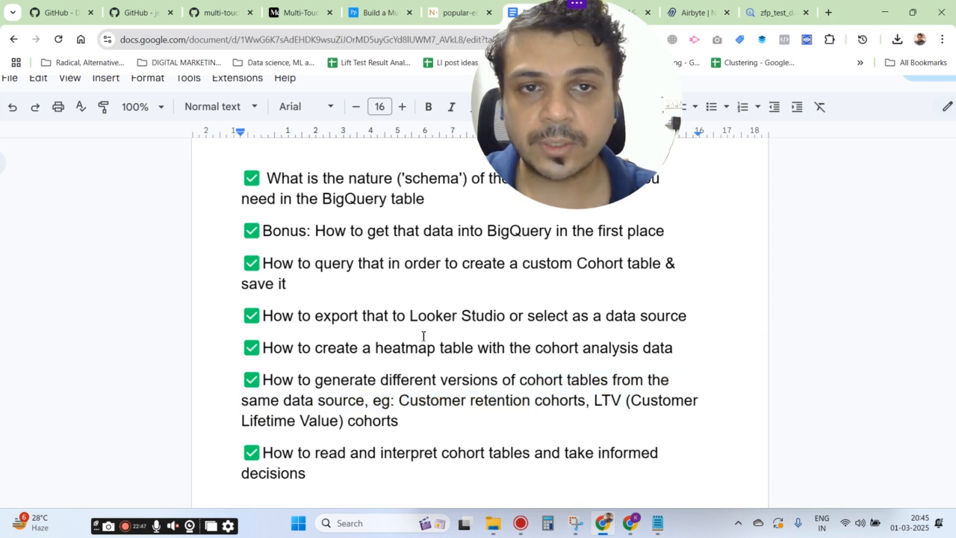
pyautogui.scroll(-1, 423, 336)
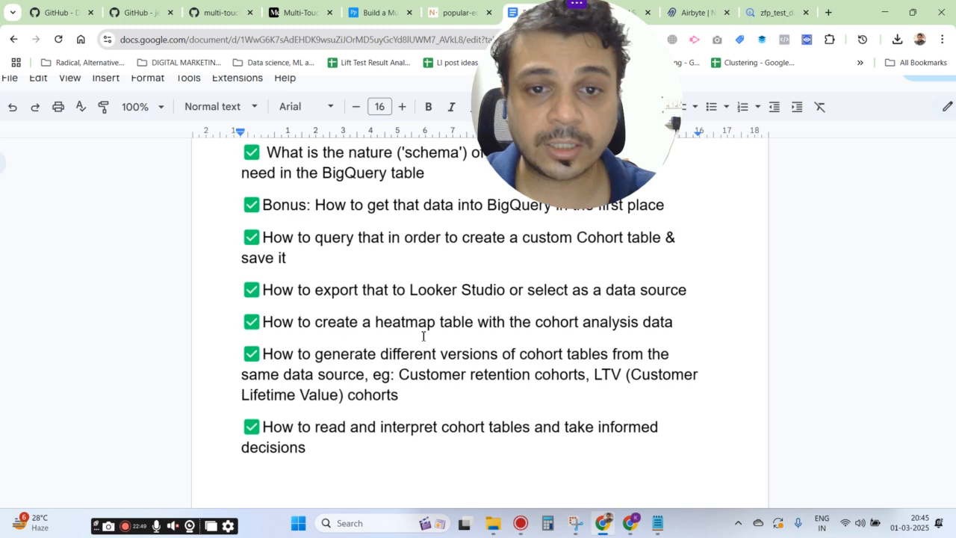
# Look through the revenue and retention cohort query explanations in the document down to the first example cohort heatmap
pyautogui.scroll(-5, 423, 336)
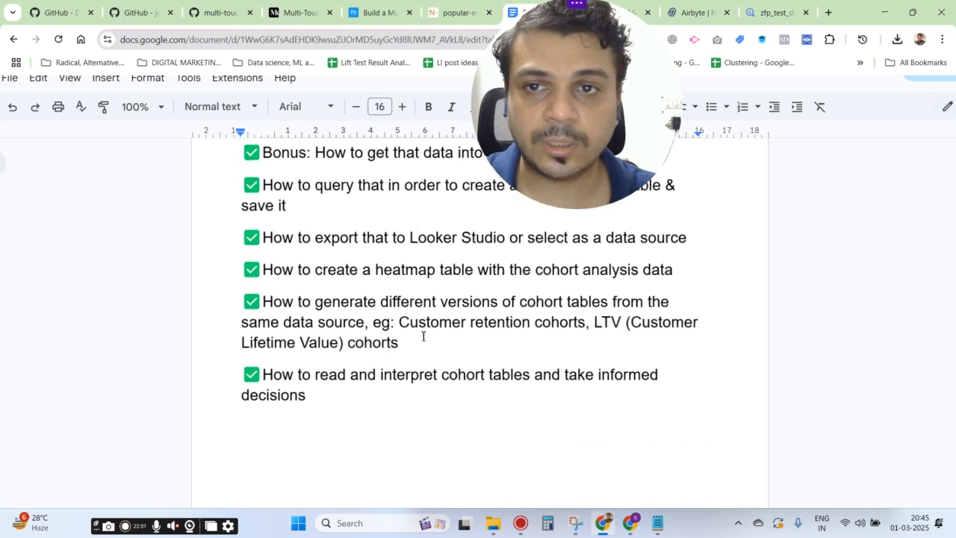
pyautogui.scroll(-10, 423, 336)
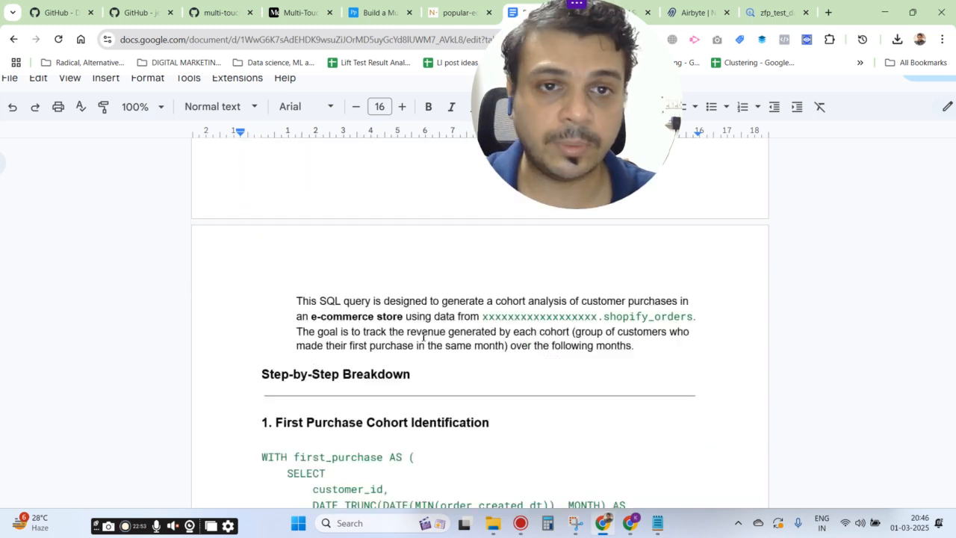
pyautogui.scroll(-15, 423, 336)
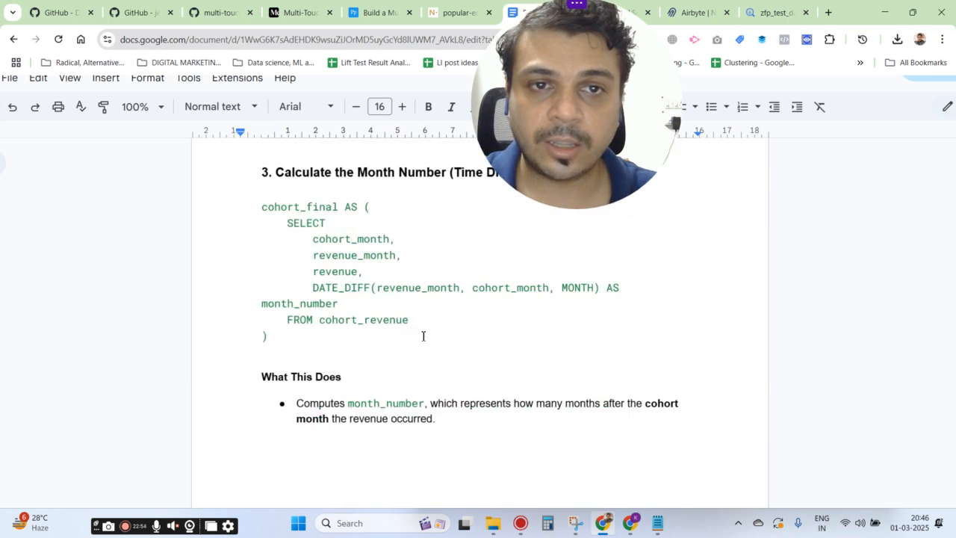
pyautogui.scroll(-5, 423, 336)
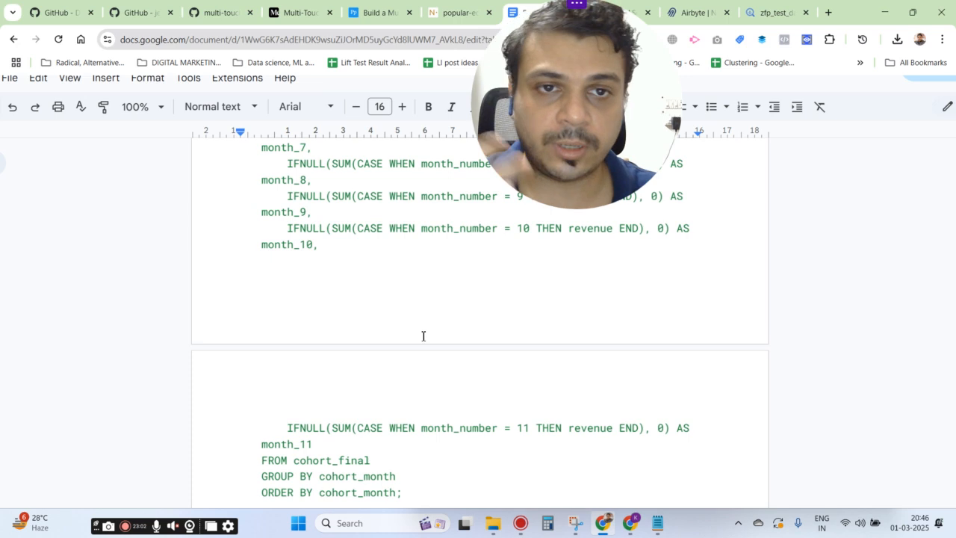
pyautogui.scroll(-6, 422, 336)
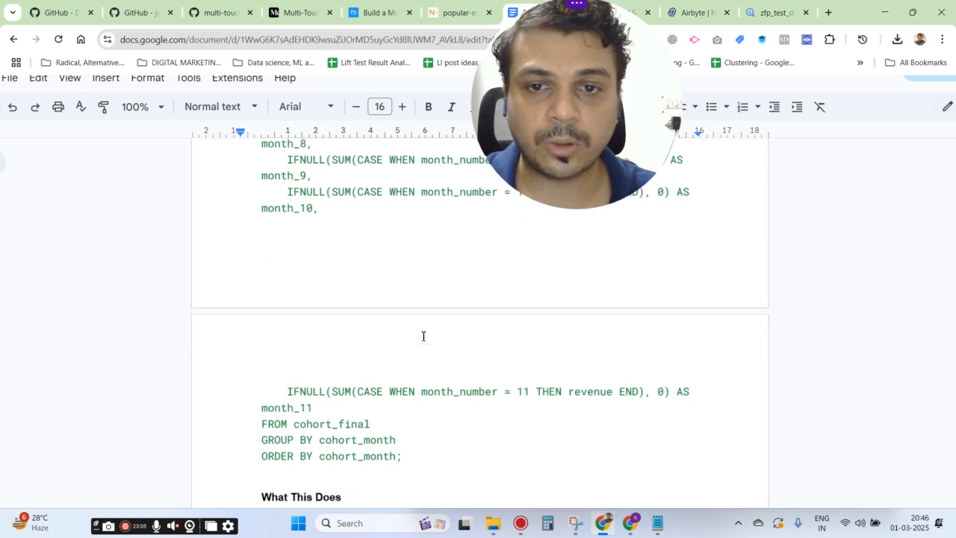
pyautogui.scroll(-10, 422, 336)
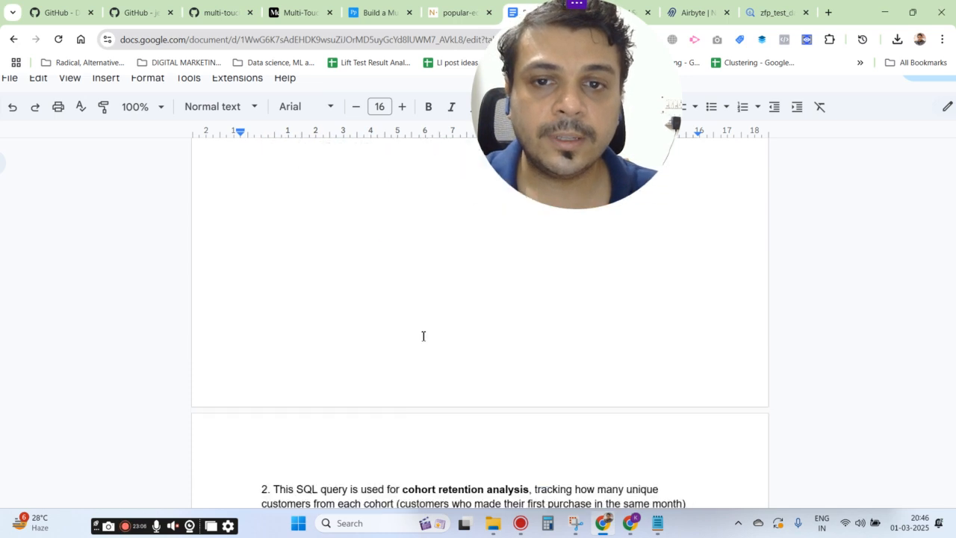
pyautogui.scroll(-12, 422, 336)
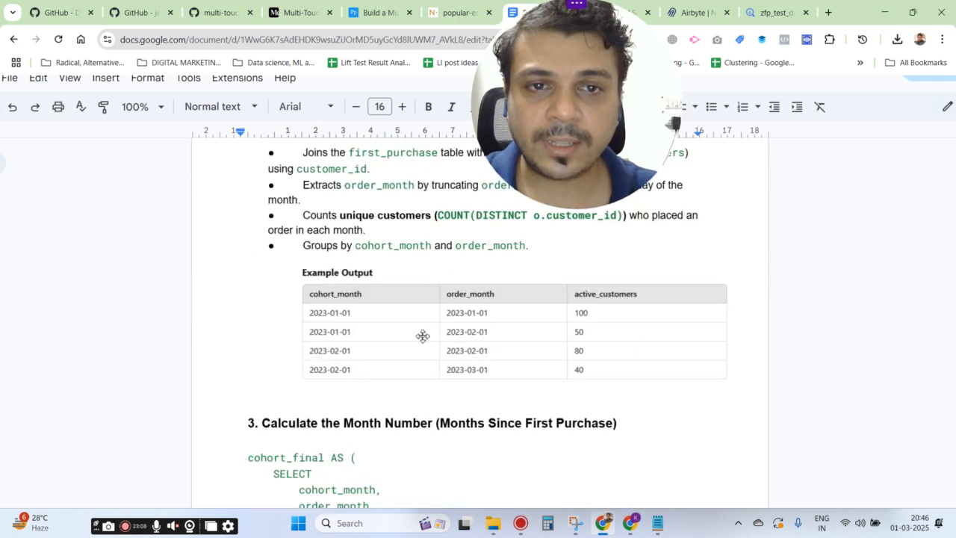
pyautogui.scroll(-12, 423, 336)
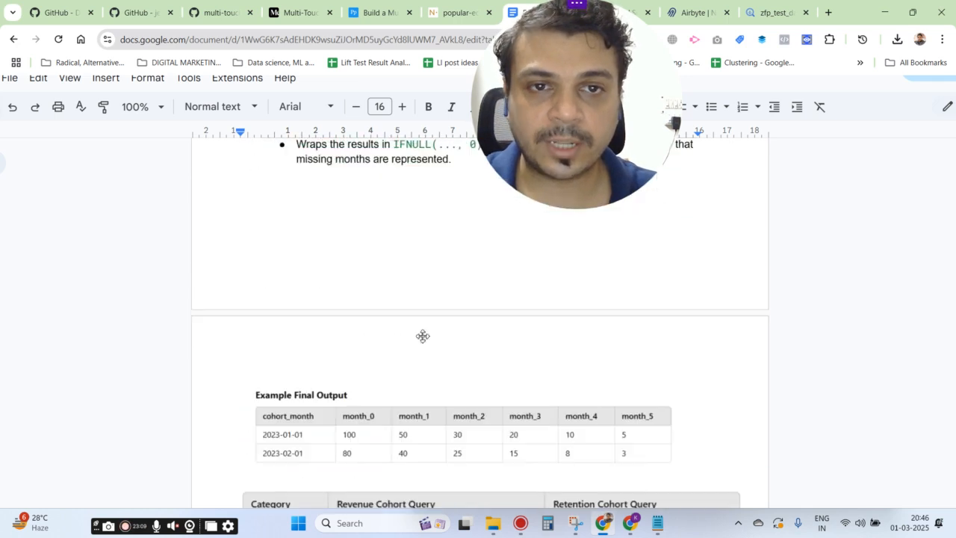
pyautogui.scroll(-1, 422, 336)
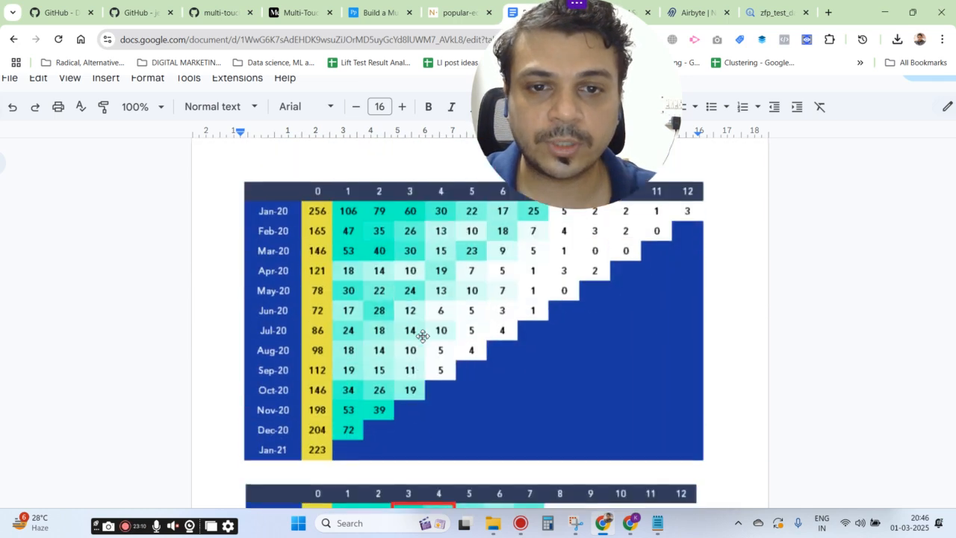
# Examine the first example heatmap, reading the Jan-20 to Jan-21 cohorts across months 0 to 12
pyautogui.scroll(1, 565, 220)
pyautogui.moveTo(600, 151); pyautogui.dragTo(750, 145)
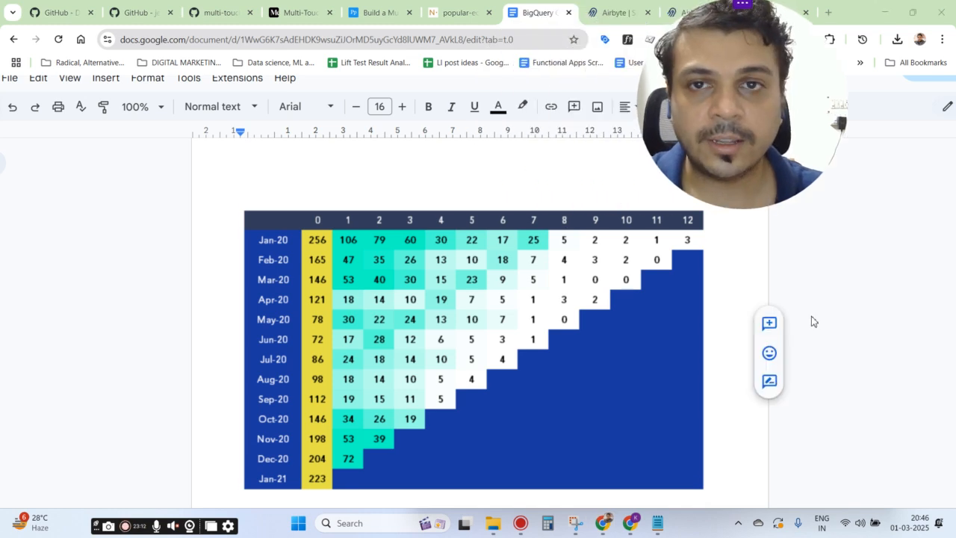
pyautogui.scroll(-1, 813, 321)
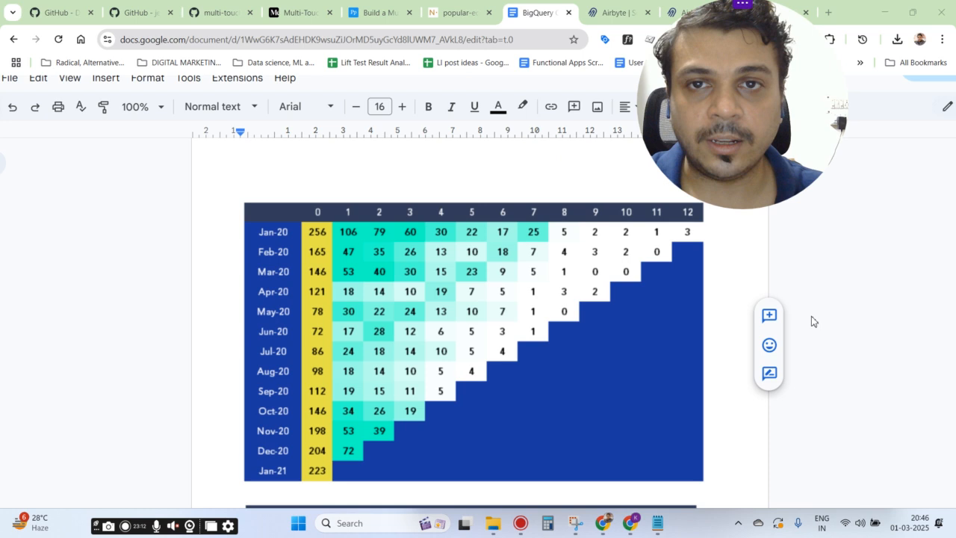
pyautogui.scroll(-2, 813, 321)
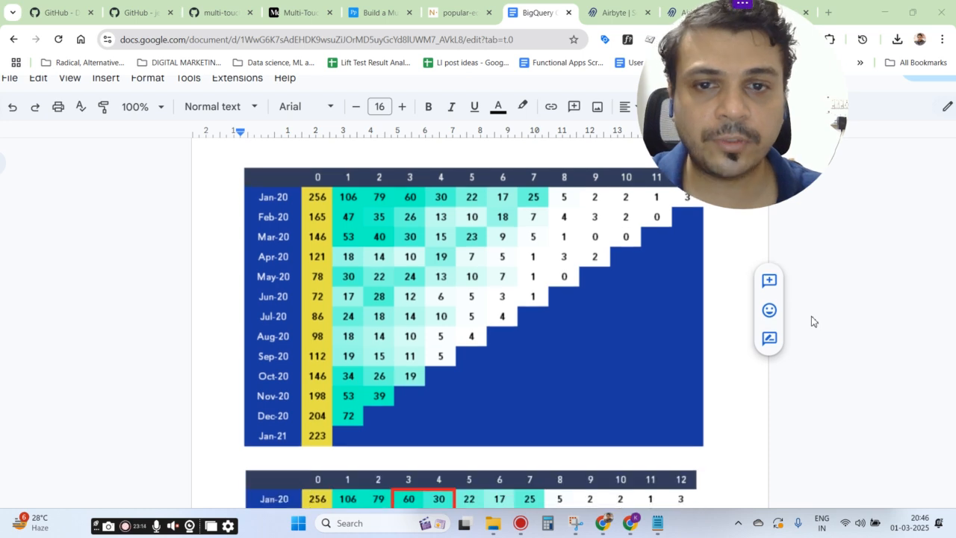
pyautogui.scroll(1, 813, 321)
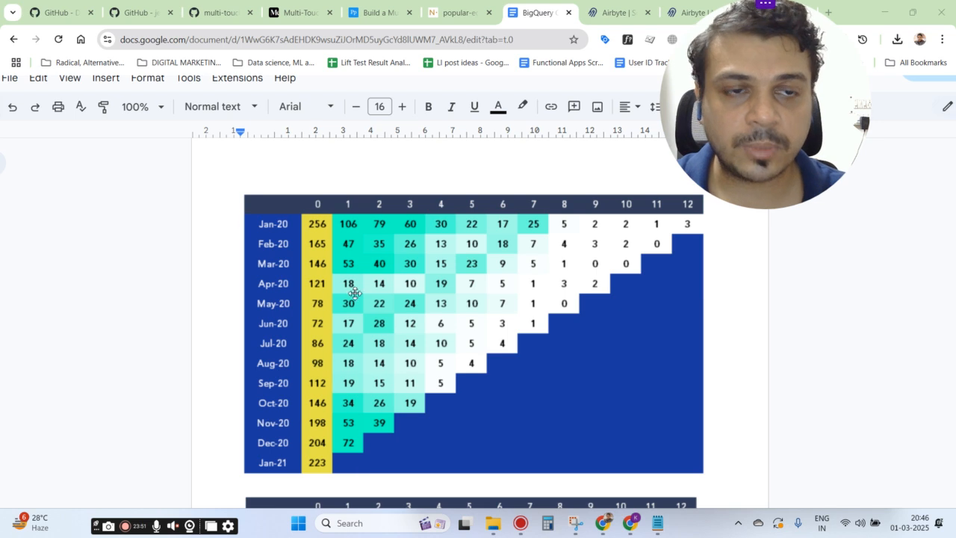
pyautogui.moveTo(724, 106); pyautogui.dragTo(590, 106)
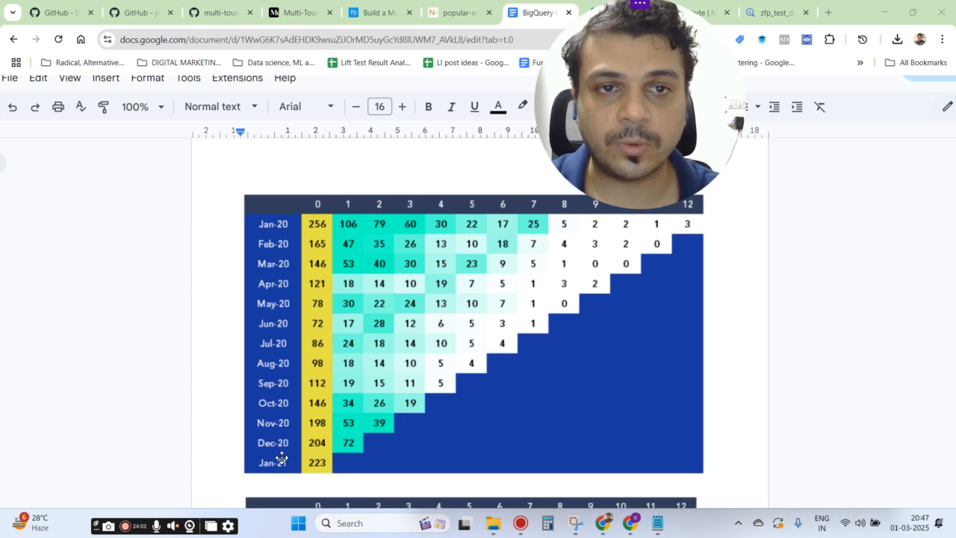
# Examine the second example heatmap, comparing the red-outlined months 3 and 4 across the cohorts
pyautogui.scroll(-3, 177, 288)
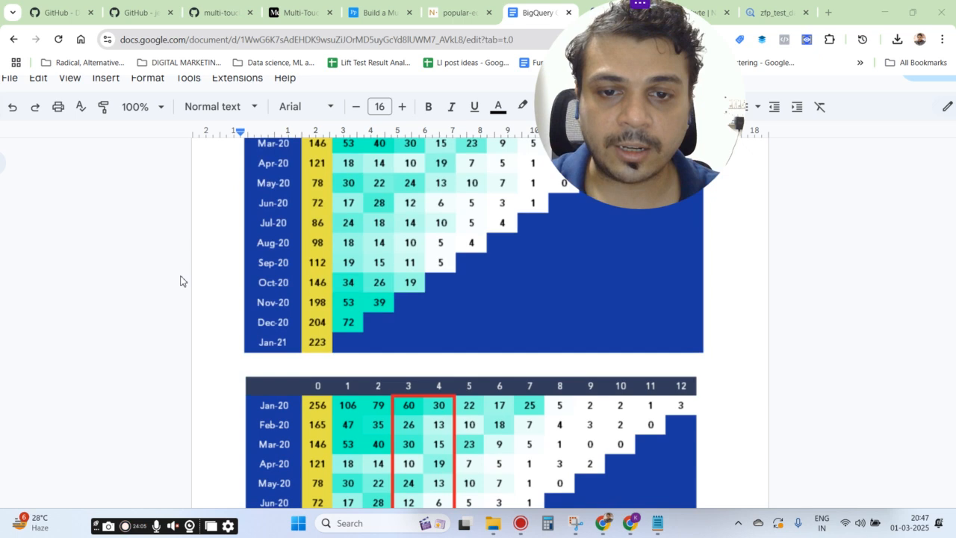
pyautogui.scroll(-1, 181, 276)
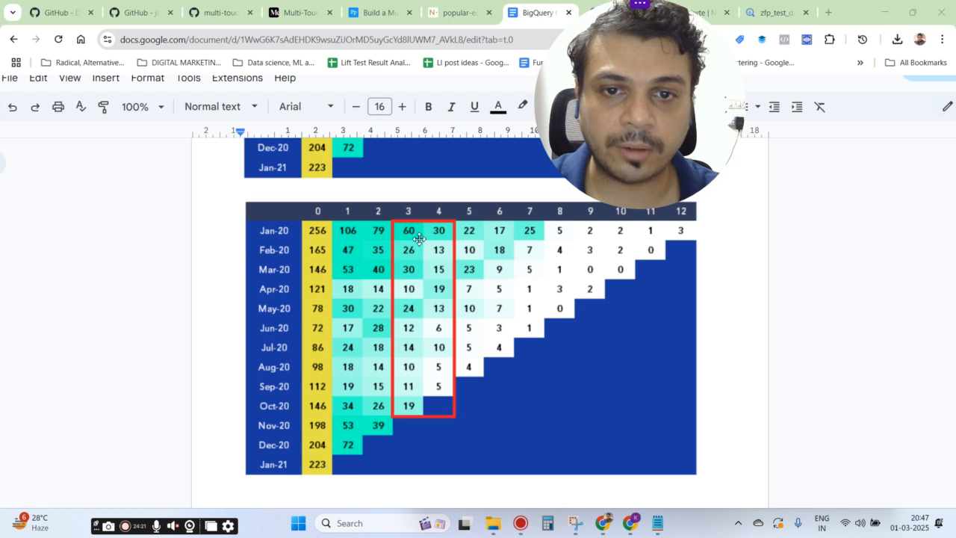
pyautogui.scroll(-1, 439, 293)
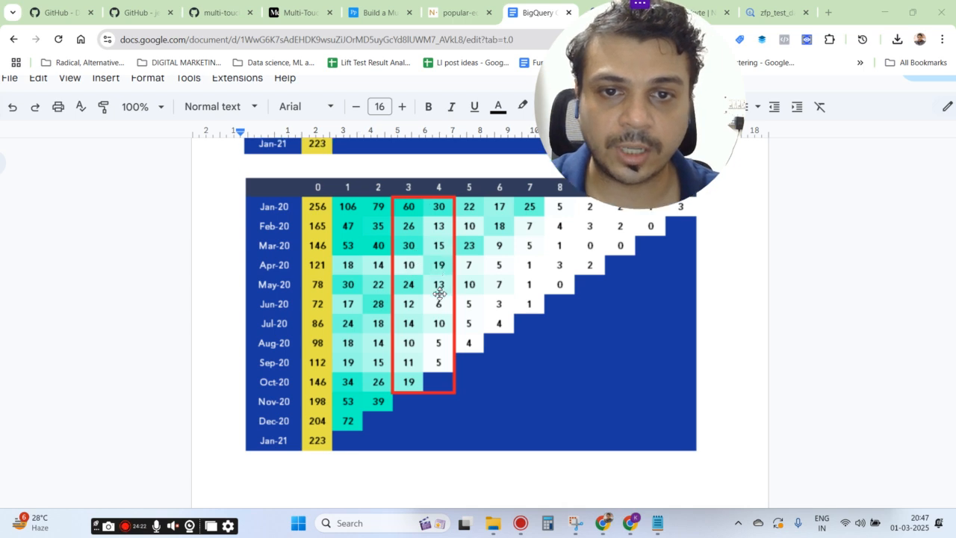
pyautogui.scroll(-1, 439, 293)
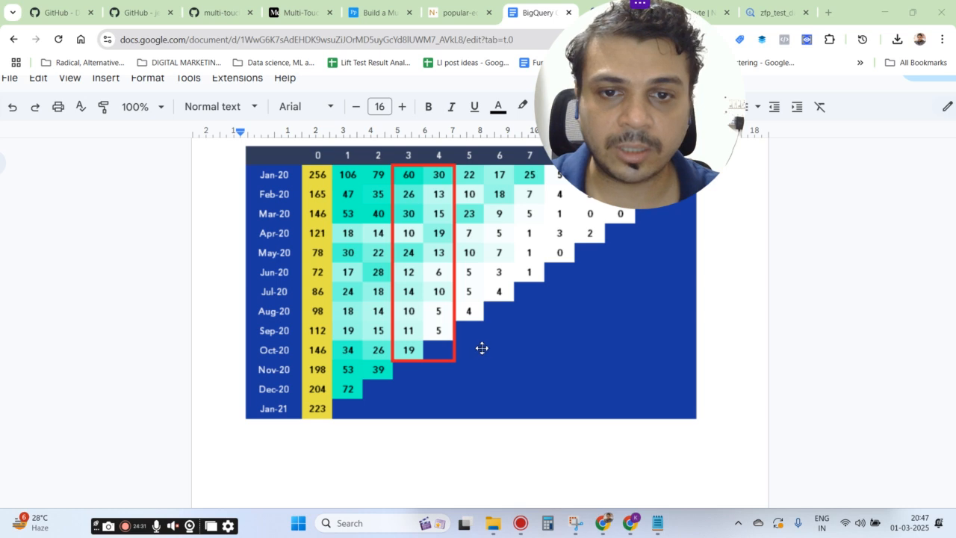
pyautogui.scroll(1, 438, 229)
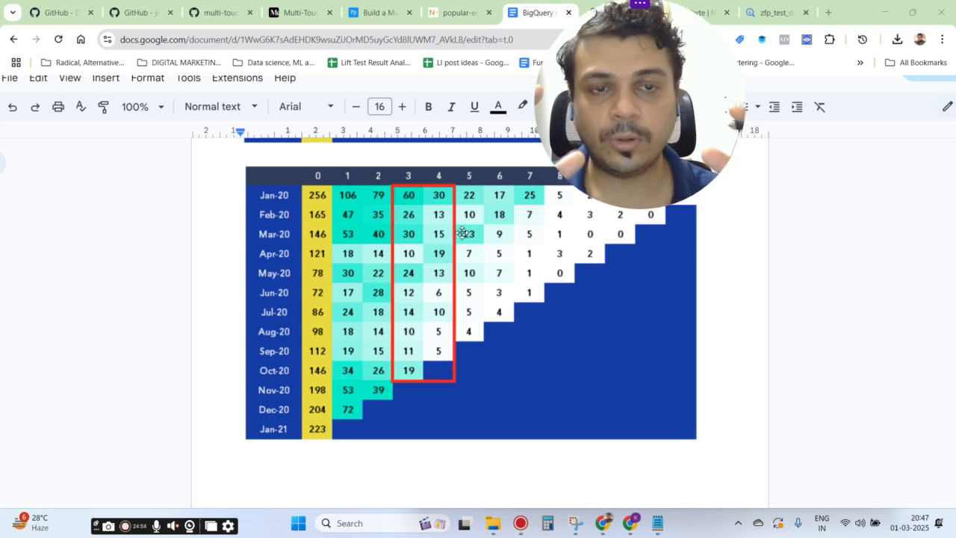
pyautogui.scroll(3, 463, 233)
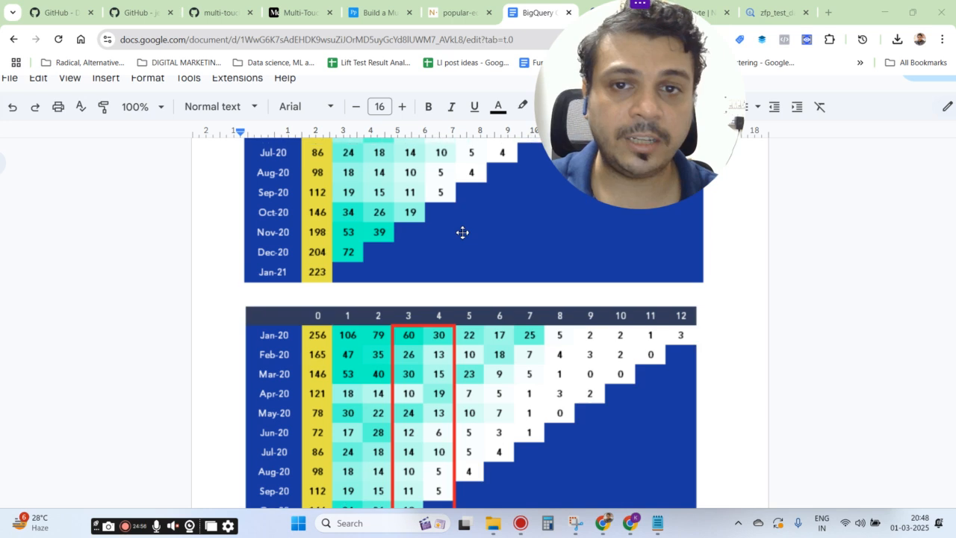
# Switch to Looker Studio to view the Customers page cohort heatmaps, and return to the outlined example heatmap in Google Docs
pyautogui.click(630, 523)
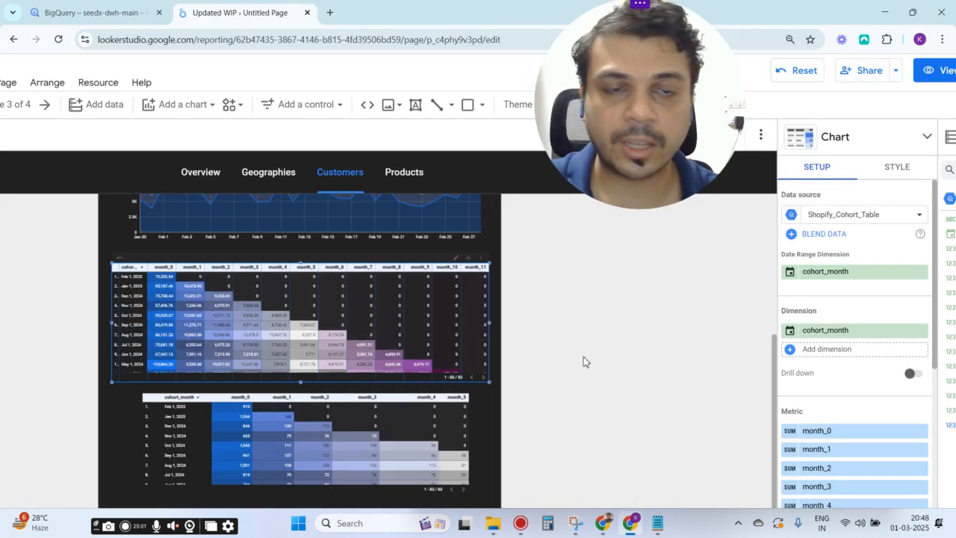
pyautogui.hotkey('alt', 'Tab')
pyautogui.scroll(-1, 374, 262)
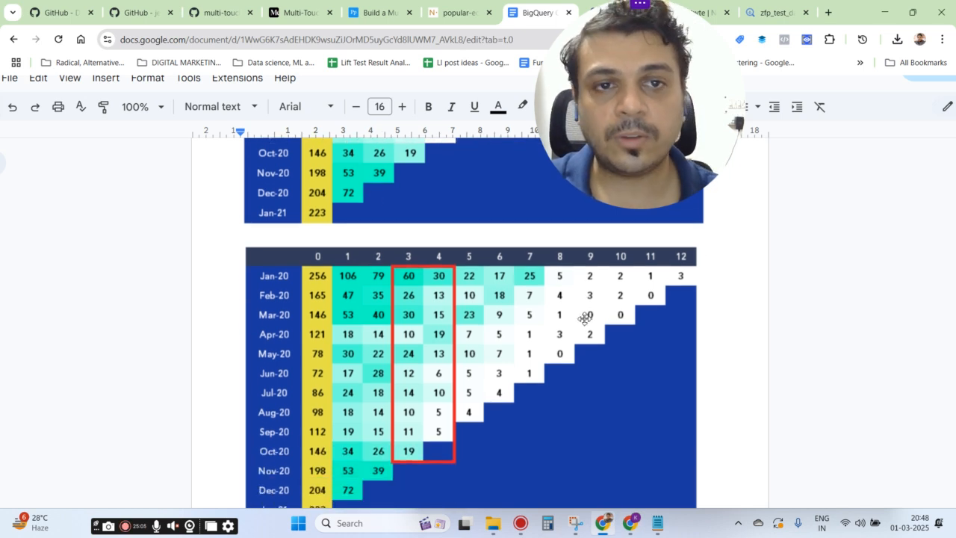
pyautogui.scroll(-1, 585, 319)
pyautogui.scroll(1, 584, 319)
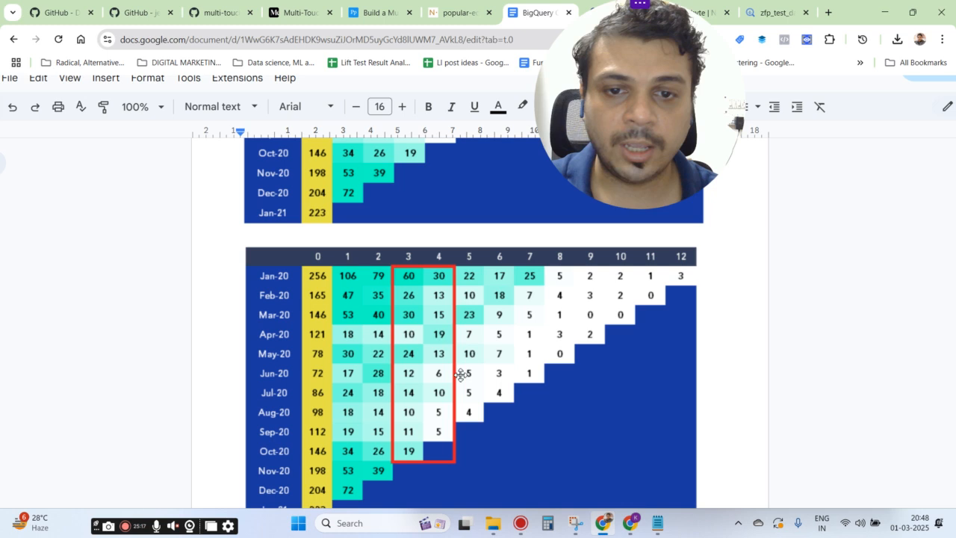
# Examine the third example heatmap, following the red-outlined diagonal cells from the Jul-20 cohort up to Jan-20
pyautogui.scroll(-2, 457, 364)
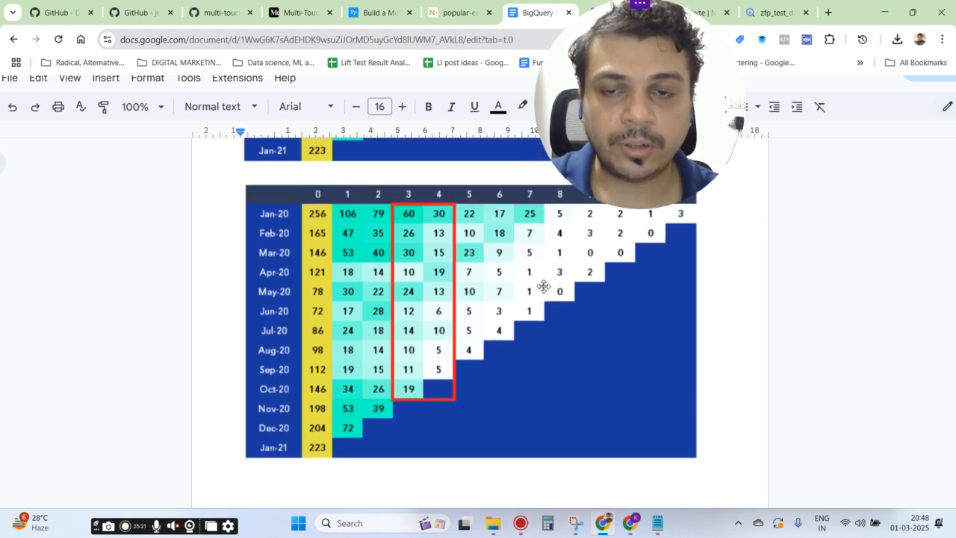
pyautogui.scroll(-5, 542, 286)
pyautogui.scroll(-3, 543, 286)
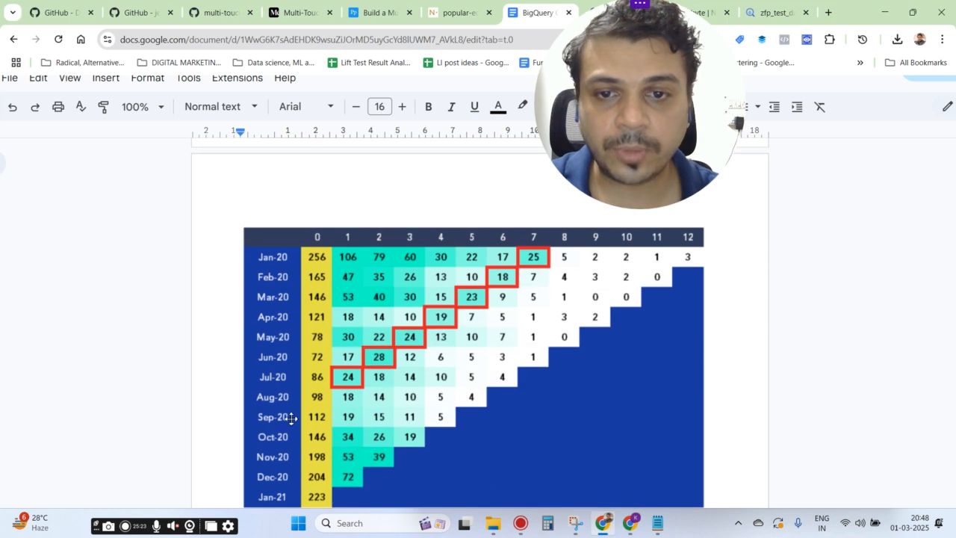
pyautogui.scroll(-1, 531, 270)
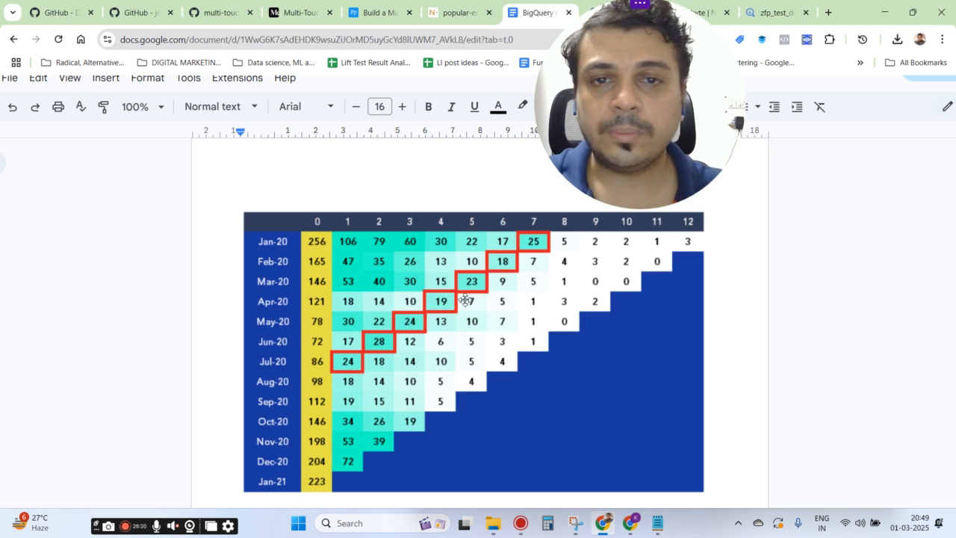
# Return to the topic checklist at the start of the document and review the covered points from data schema to interpreting cohort tables
pyautogui.scroll(3, 465, 300)
pyautogui.scroll(6, 465, 300)
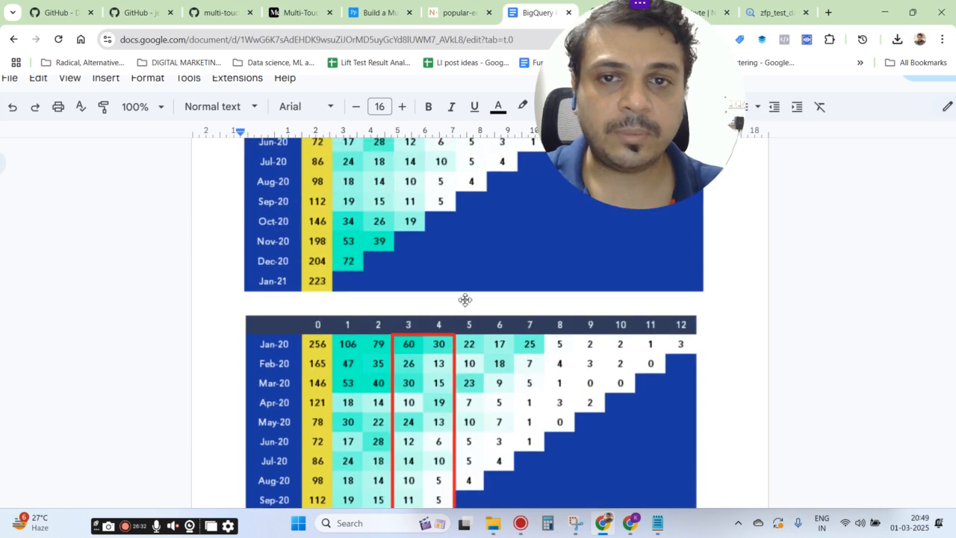
pyautogui.scroll(1, 465, 300)
pyautogui.scroll(2, 465, 300)
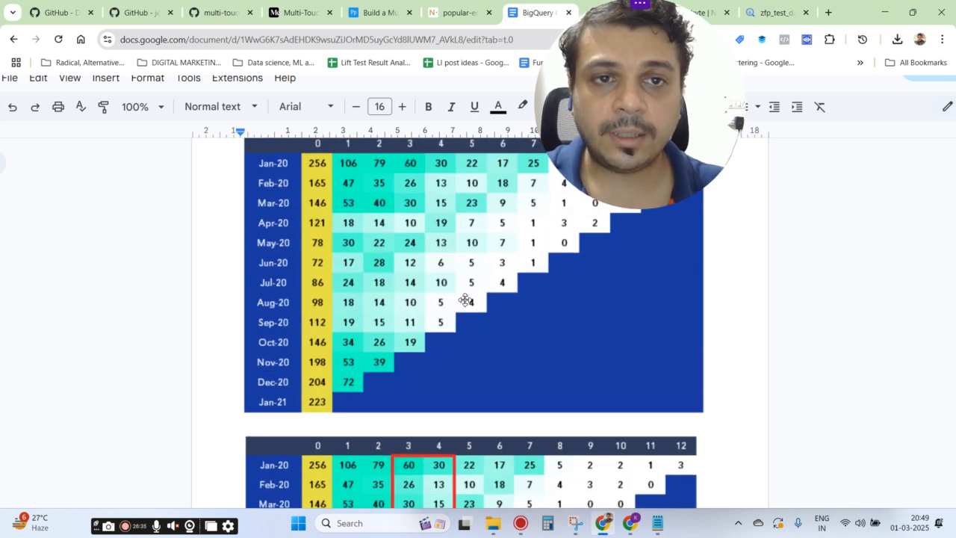
pyautogui.scroll(3, 465, 299)
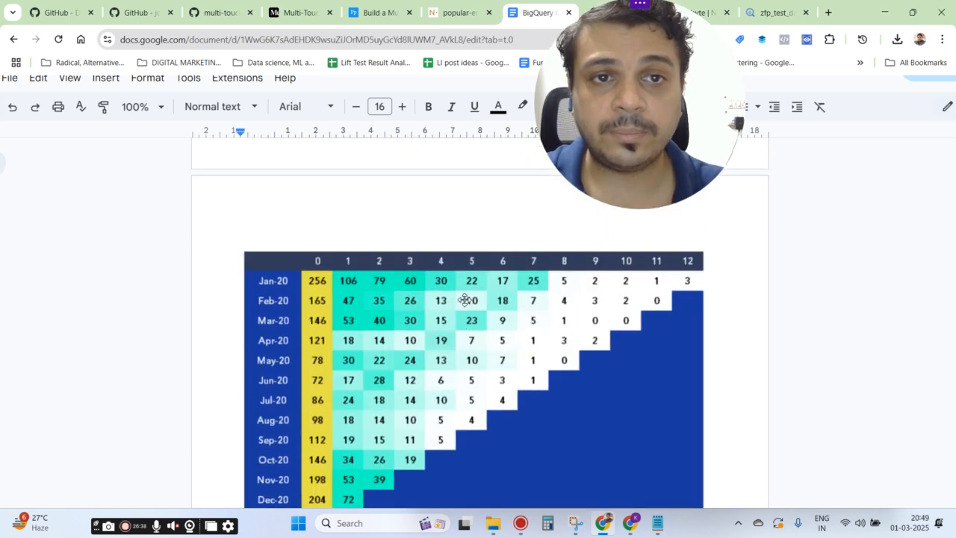
pyautogui.scroll(15, 465, 299)
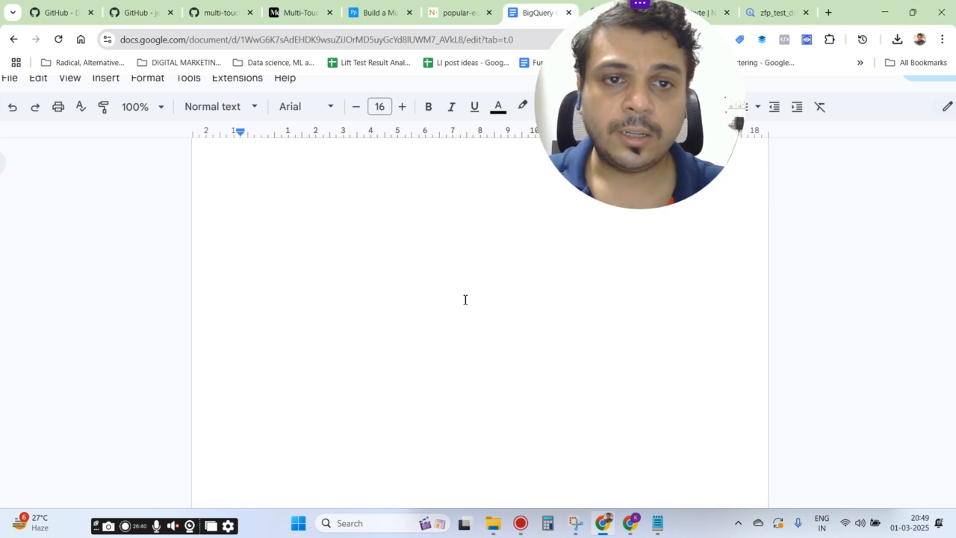
pyautogui.scroll(20, 465, 299)
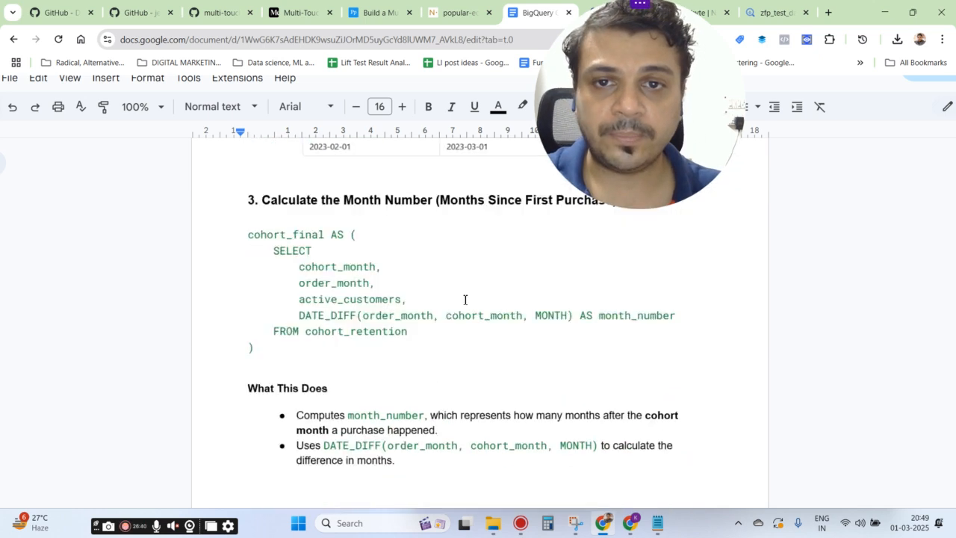
pyautogui.scroll(15, 465, 300)
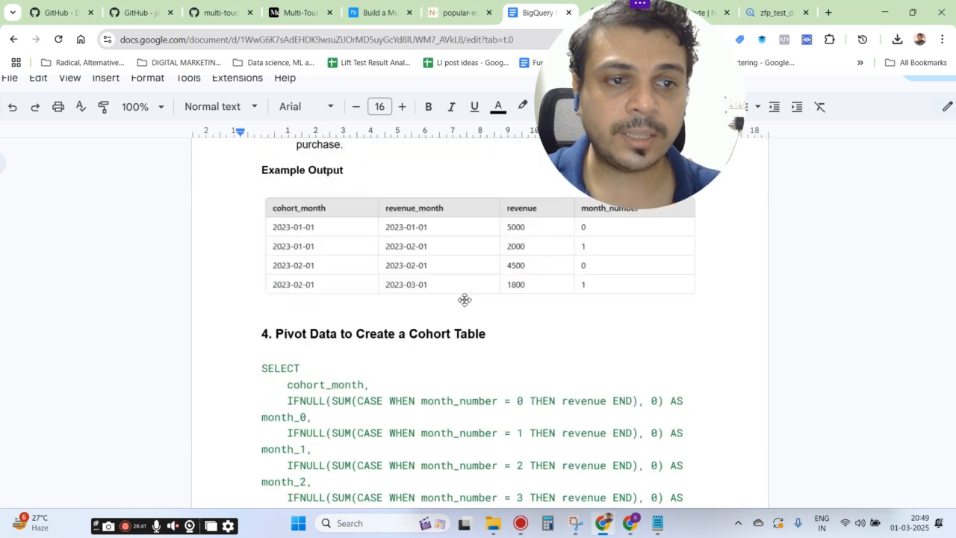
pyautogui.scroll(15, 465, 300)
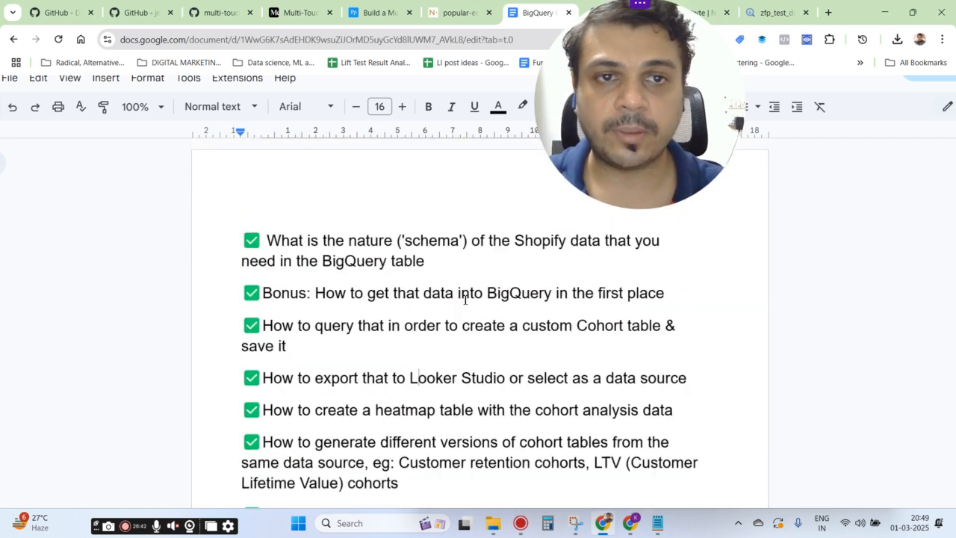
pyautogui.scroll(-2, 465, 299)
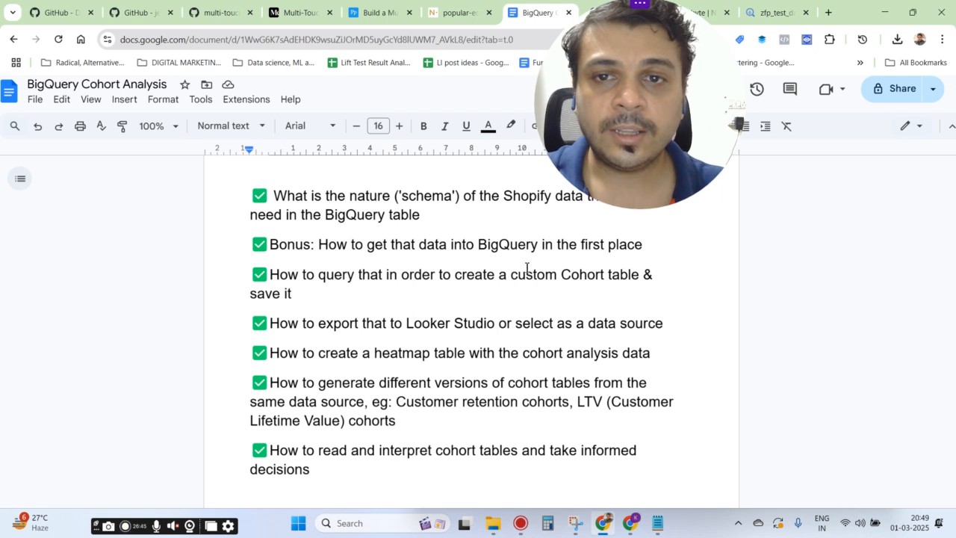
pyautogui.scroll(1, 556, 249)
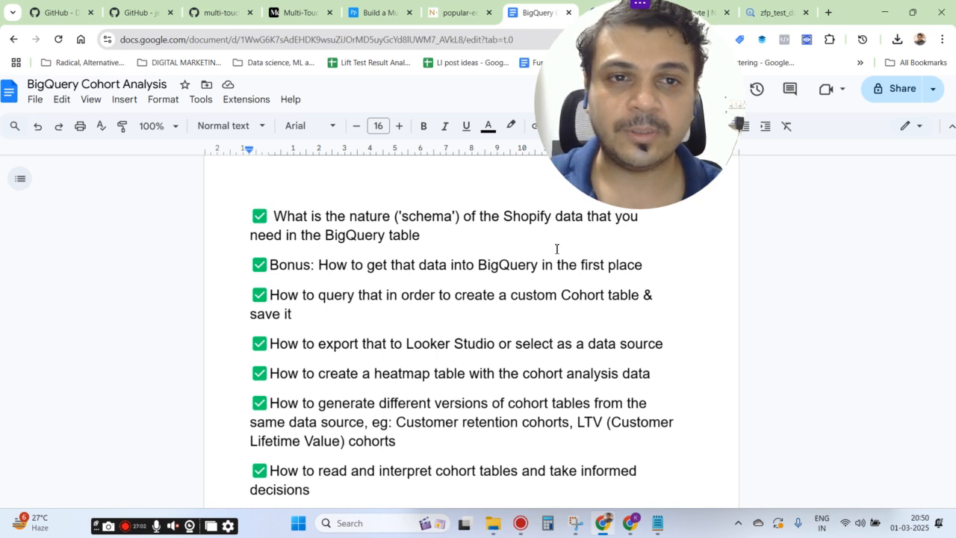
# Switch to Looker Studio to view the finished cohort heatmaps, and return to the topic checklist in Google Docs
pyautogui.click(634, 522)
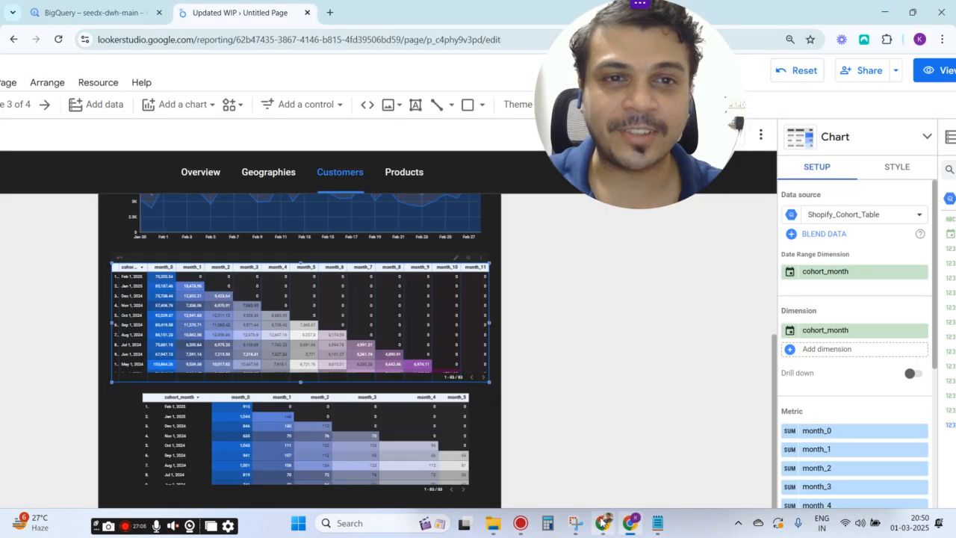
pyautogui.moveTo(601, 523)
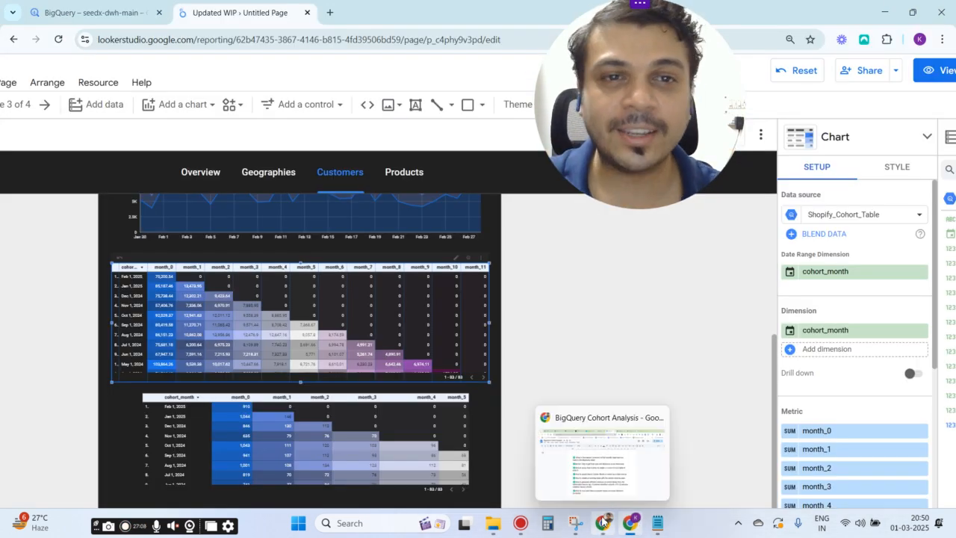
pyautogui.click(601, 523)
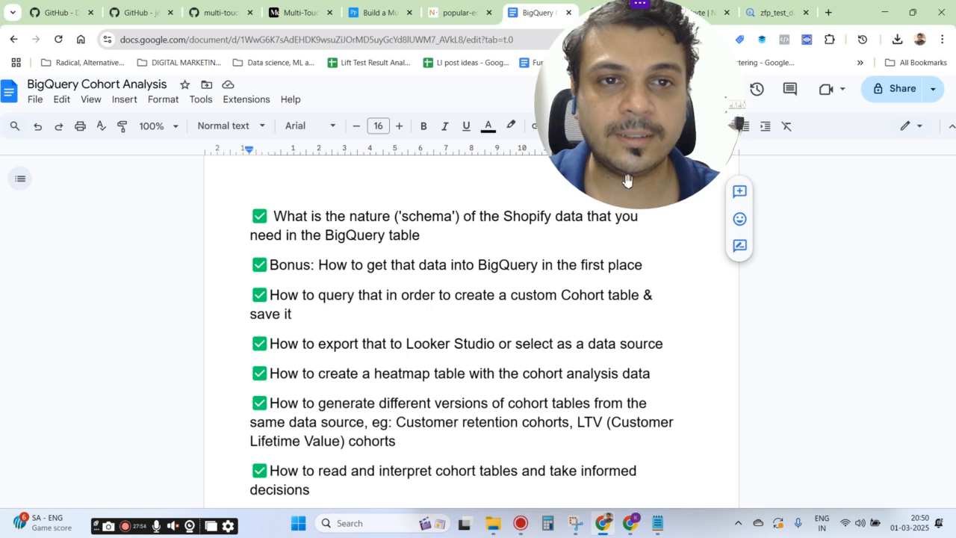
pyautogui.moveTo(637, 149); pyautogui.dragTo(661, 147)
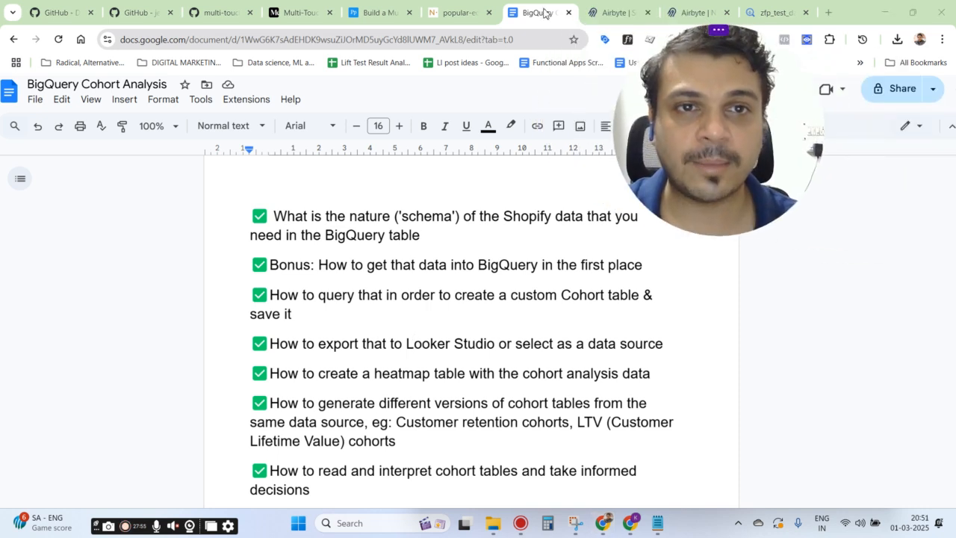
pyautogui.moveTo(766, 136); pyautogui.dragTo(715, 130)
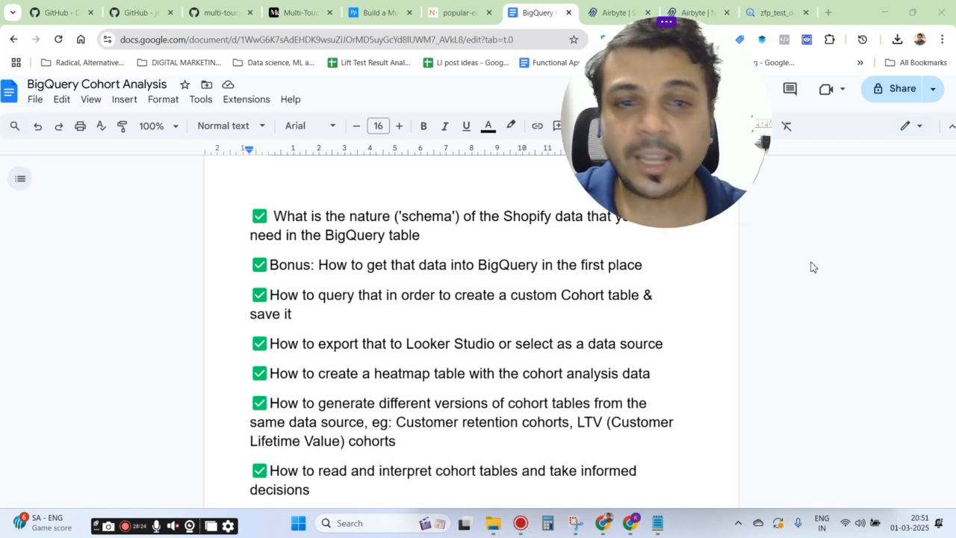
# Skim the document's step-by-step breakdown of the cohort SQL query and return to the topic checklist at the start
pyautogui.scroll(-15, 559, 249)
pyautogui.scroll(-5, 557, 251)
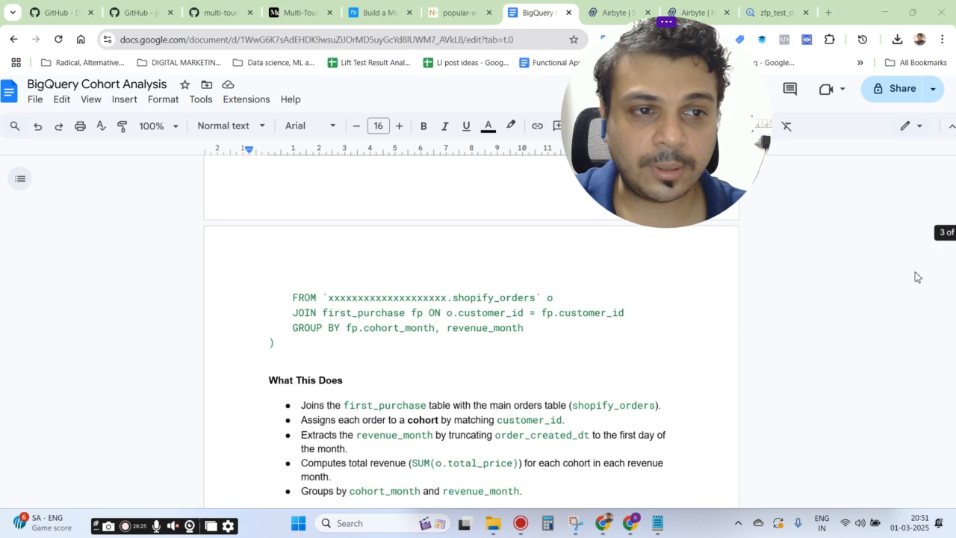
pyautogui.scroll(6, 597, 278)
pyautogui.scroll(15, 597, 278)
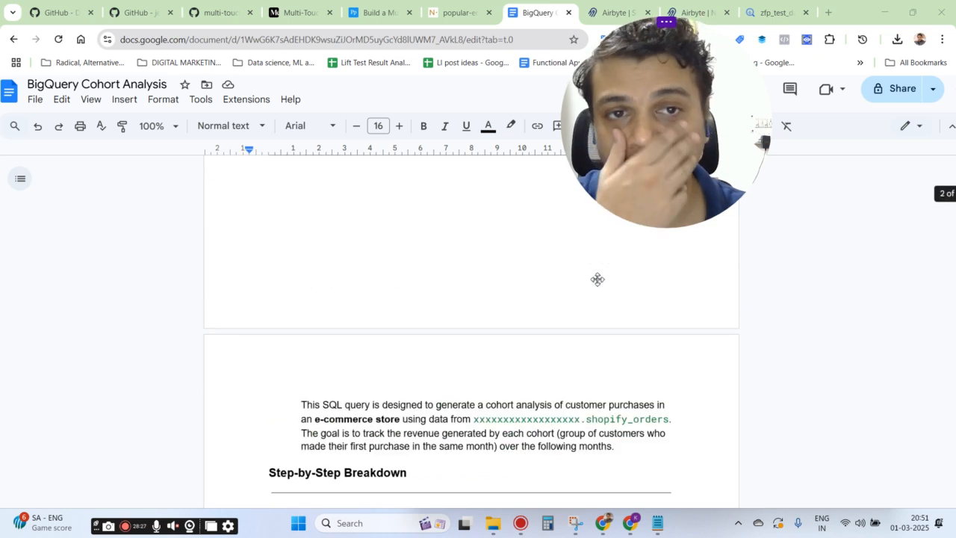
pyautogui.scroll(1, 597, 279)
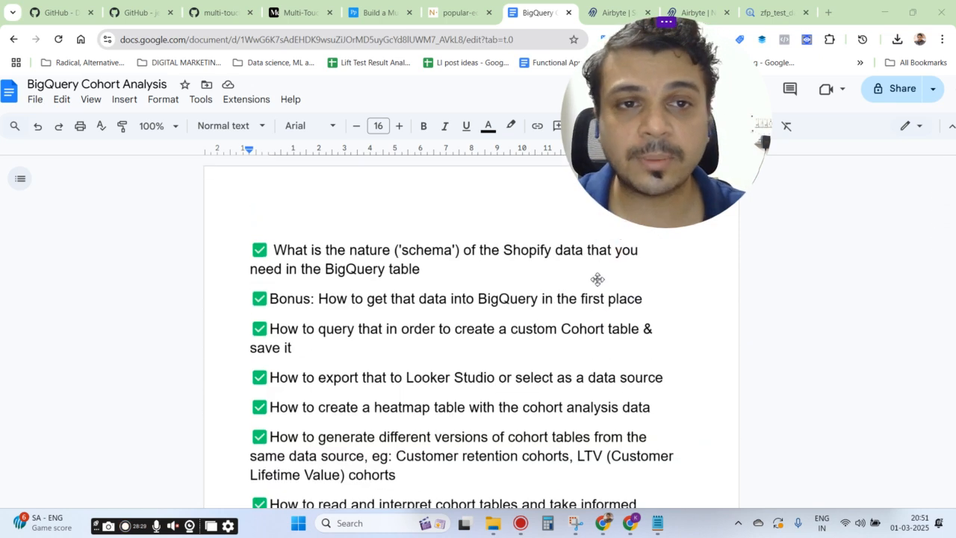